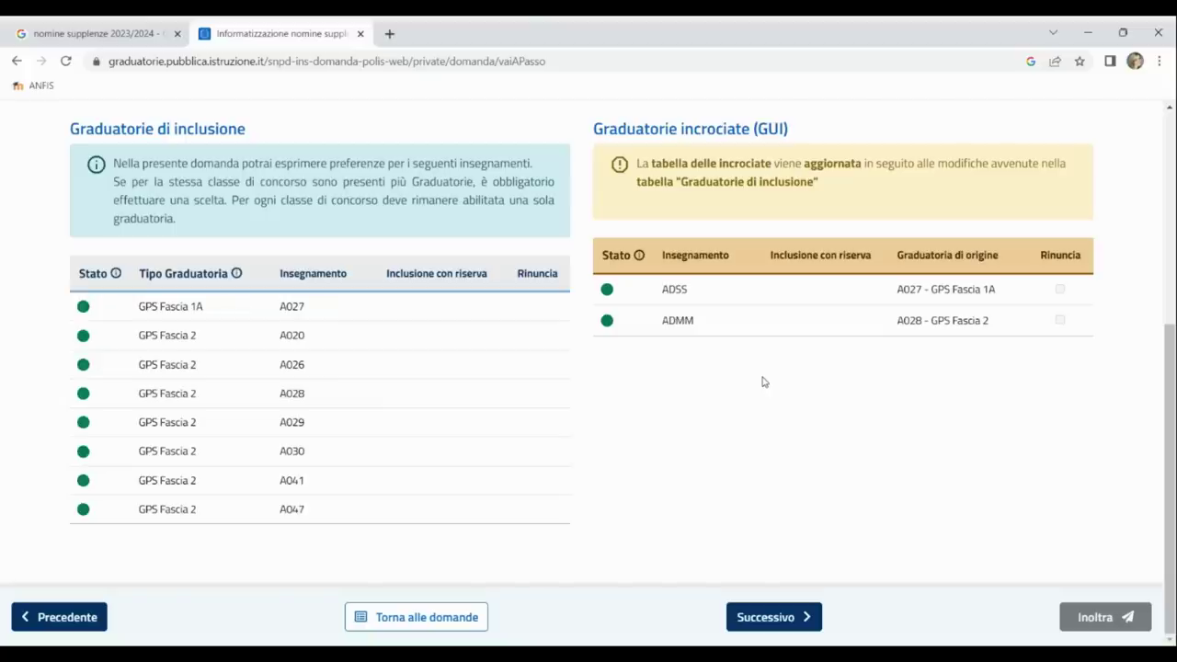
Step: Go to step 5, Preferenze ai fini delle supplenze, and start adding a new preference
scroll(709, 386, up, 4)
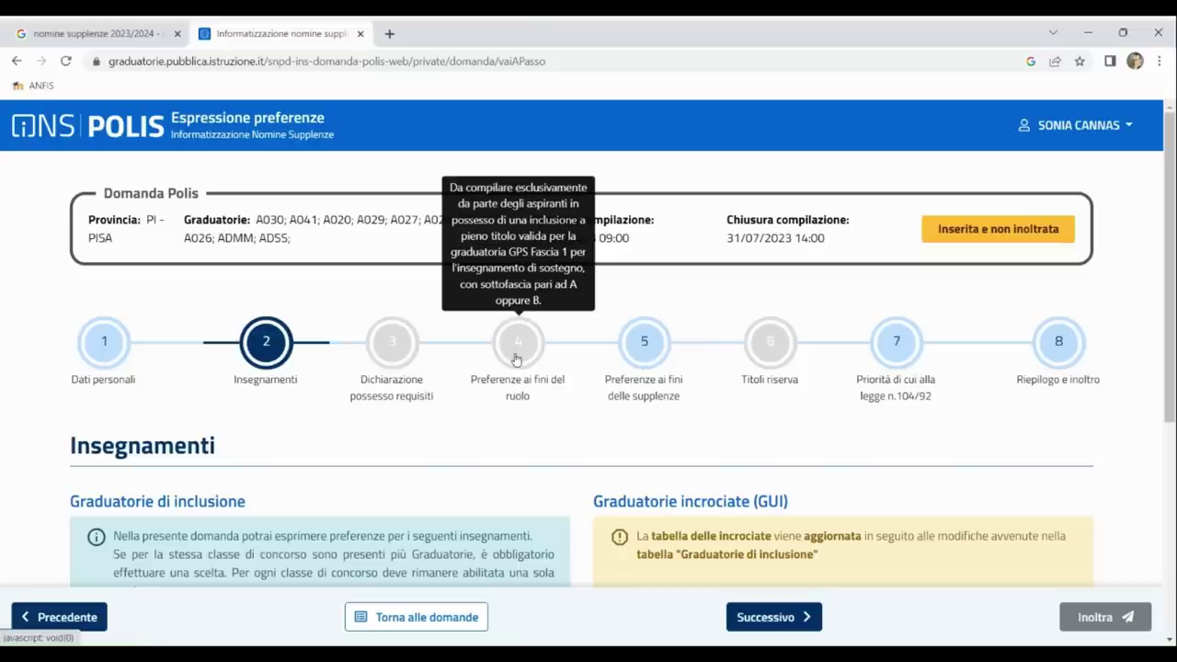
click(644, 349)
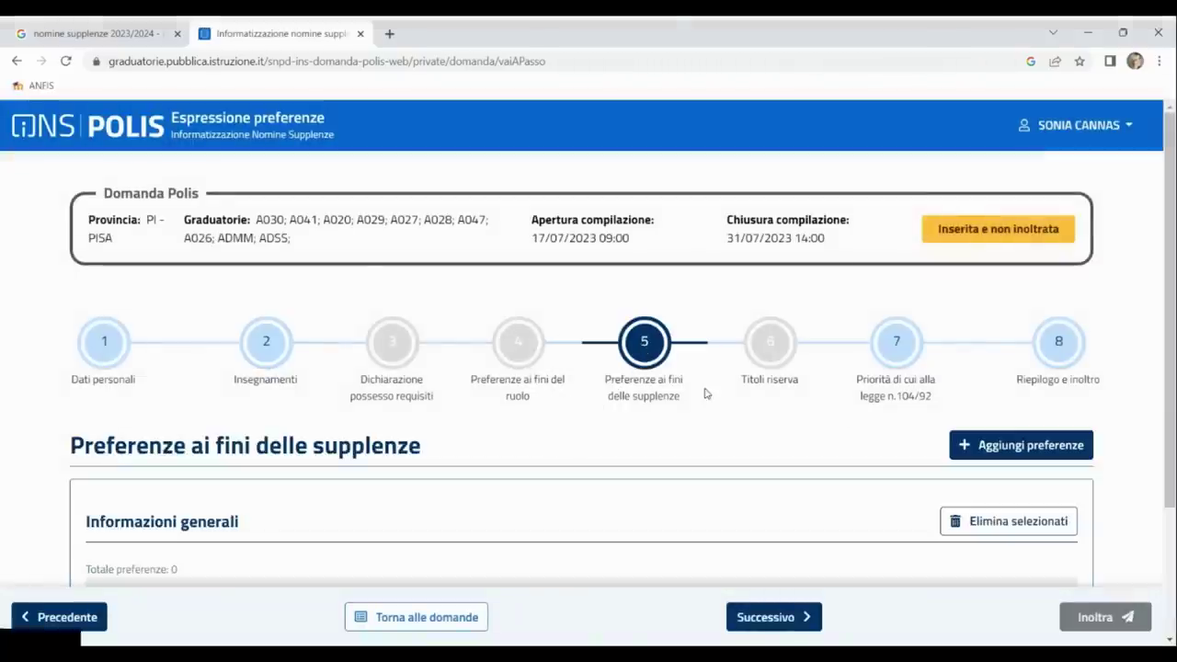
click(998, 447)
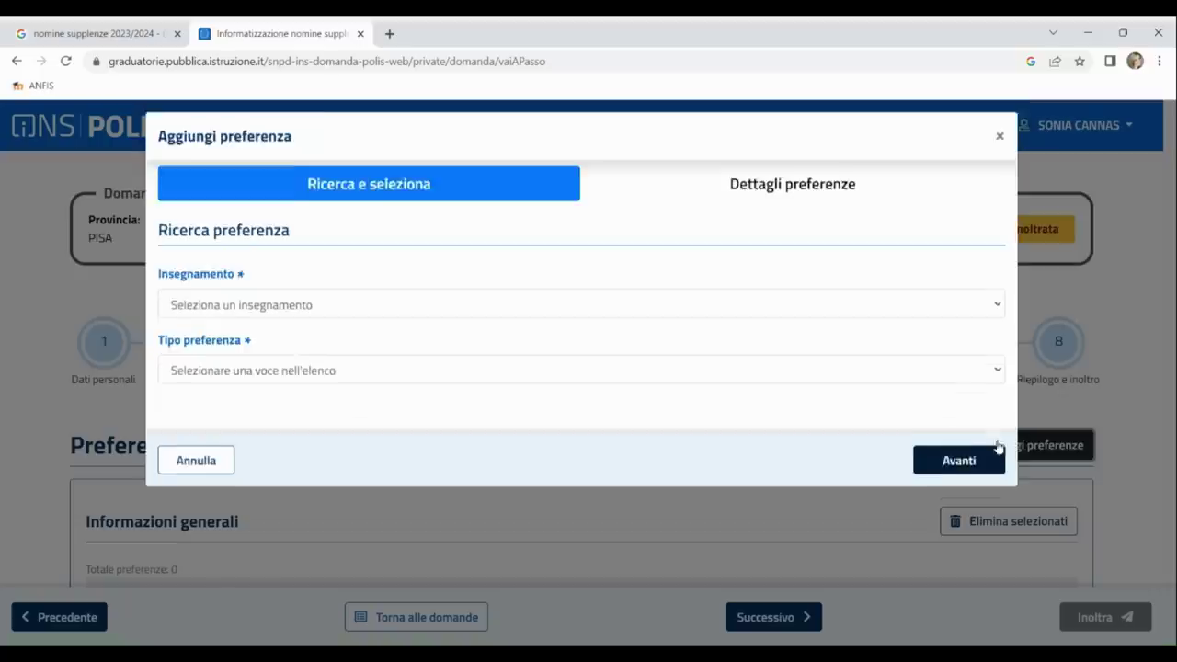
Step: Search for schools with teaching A027 - MATEMATICA E FISICA, preference type Scuola and municipality PISA
click(339, 316)
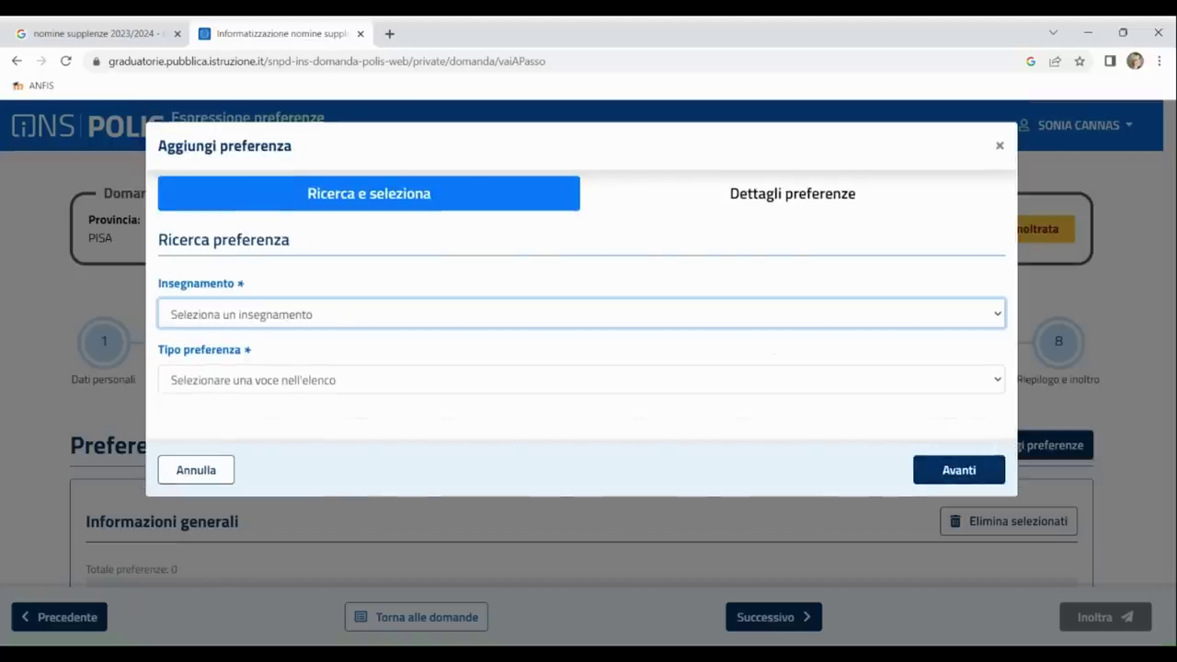
click(333, 432)
click(327, 381)
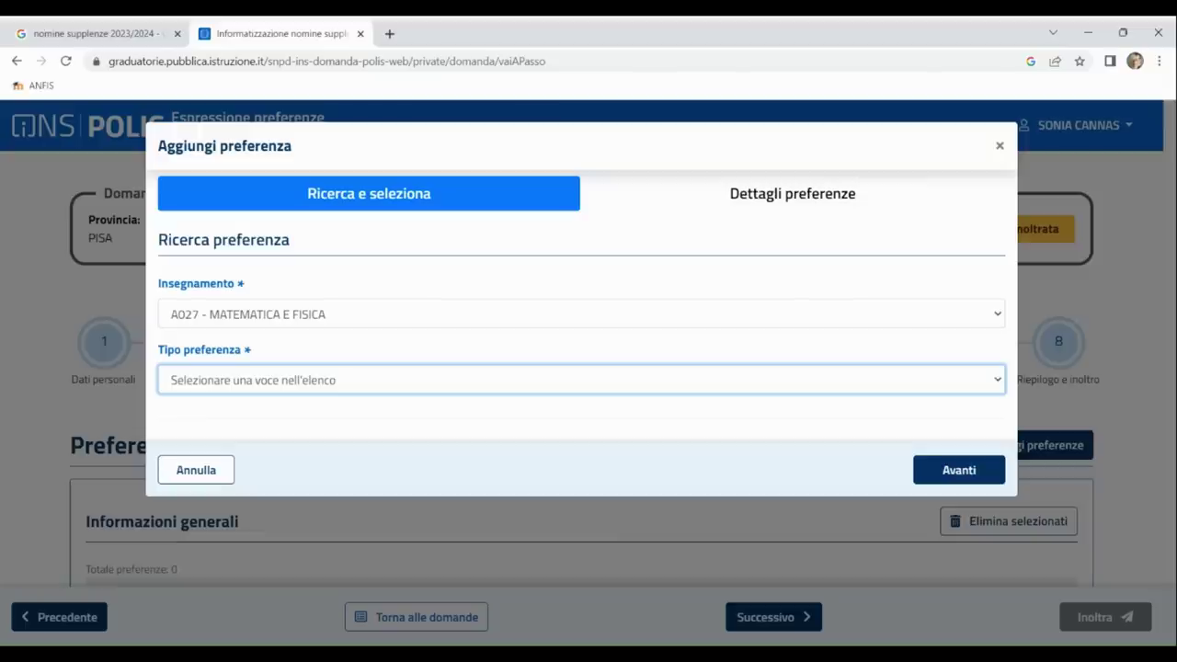
click(321, 423)
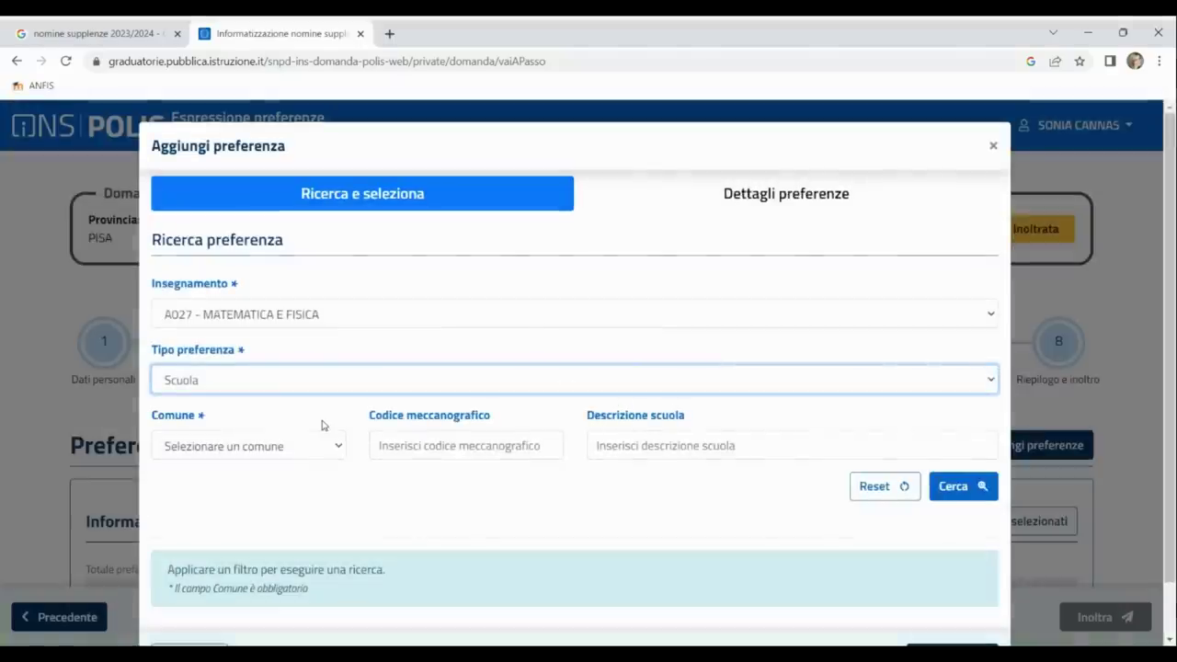
click(333, 447)
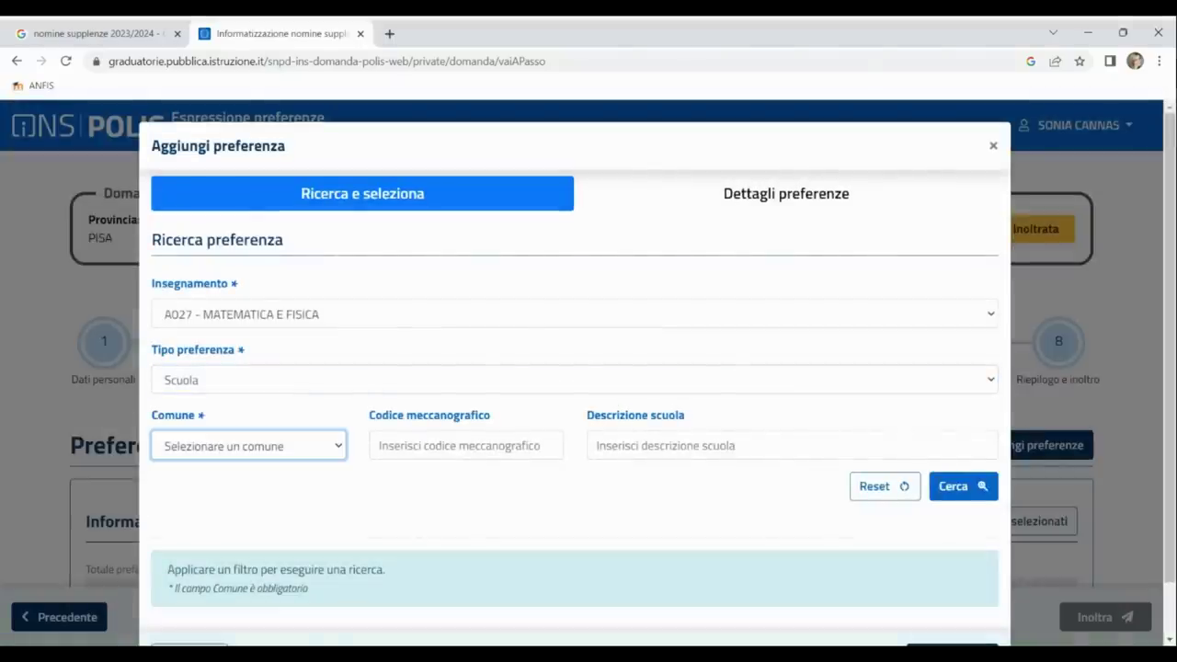
key(Return)
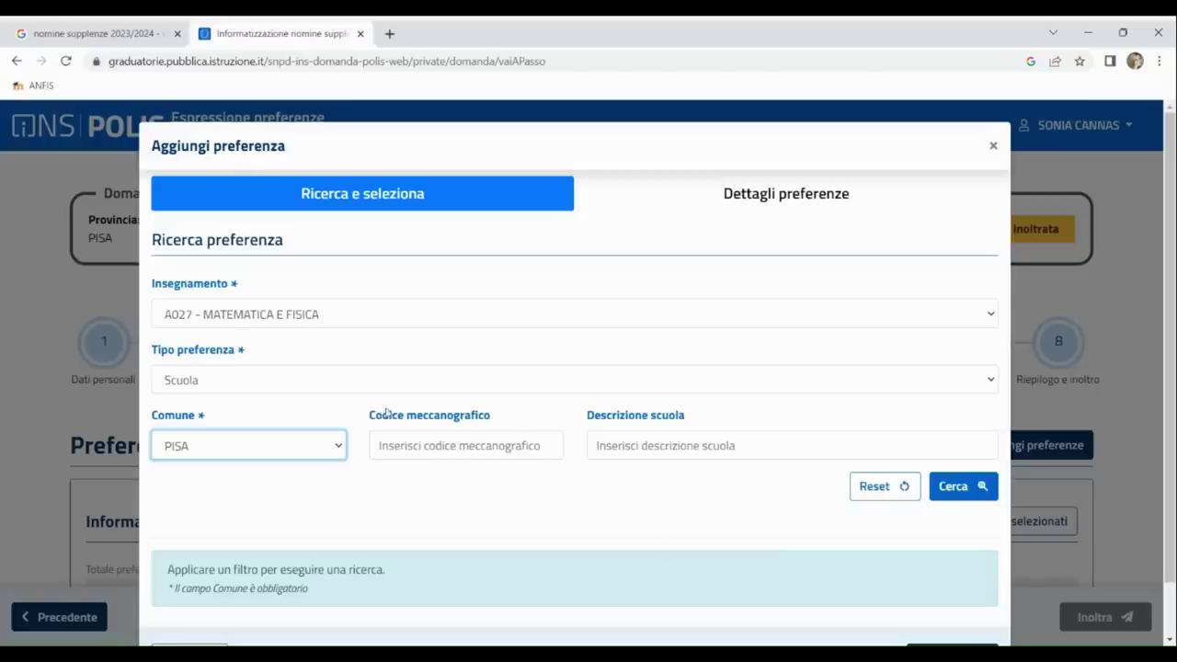
click(965, 487)
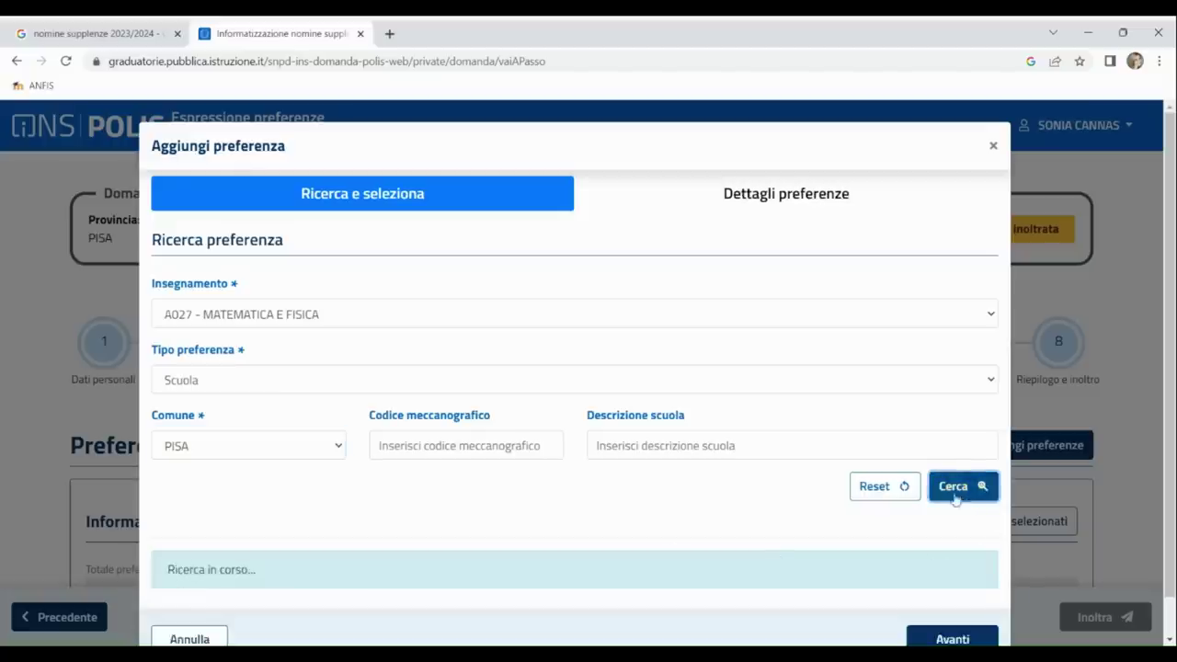
Step: Select the schools F. Buonarroti, Liceo Artistico Franco Russoli Serale and Liceo Artistico Franco Russoli, and proceed to the preference details
scroll(650, 459, down, 5)
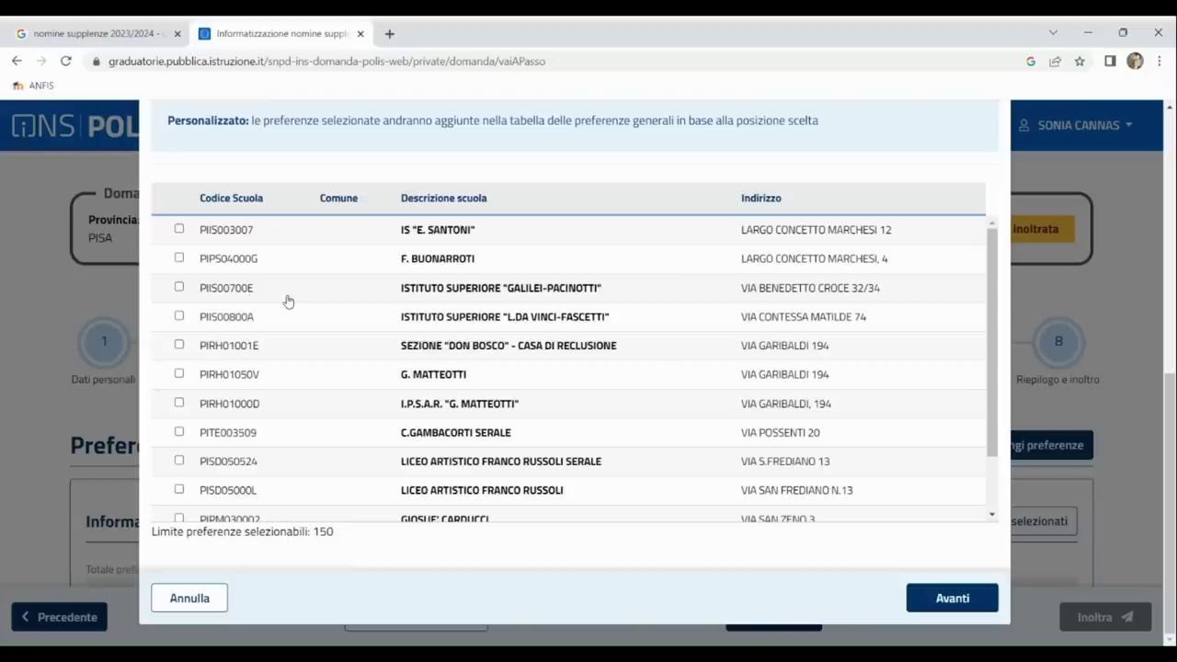
click(180, 258)
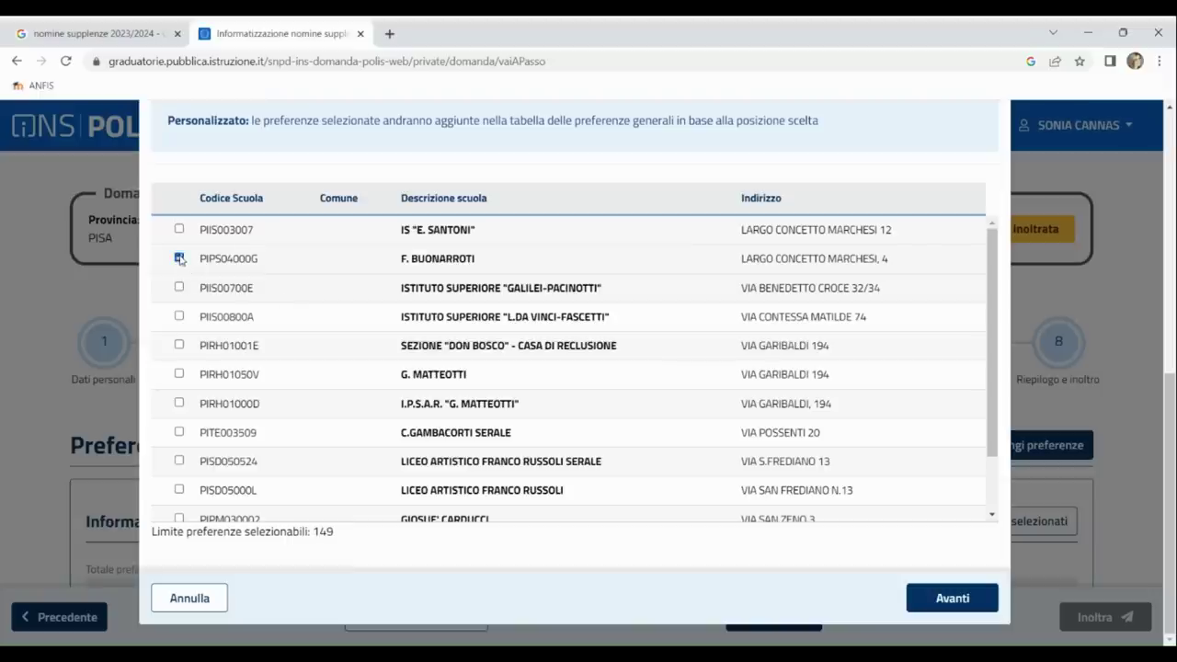
click(179, 461)
click(179, 489)
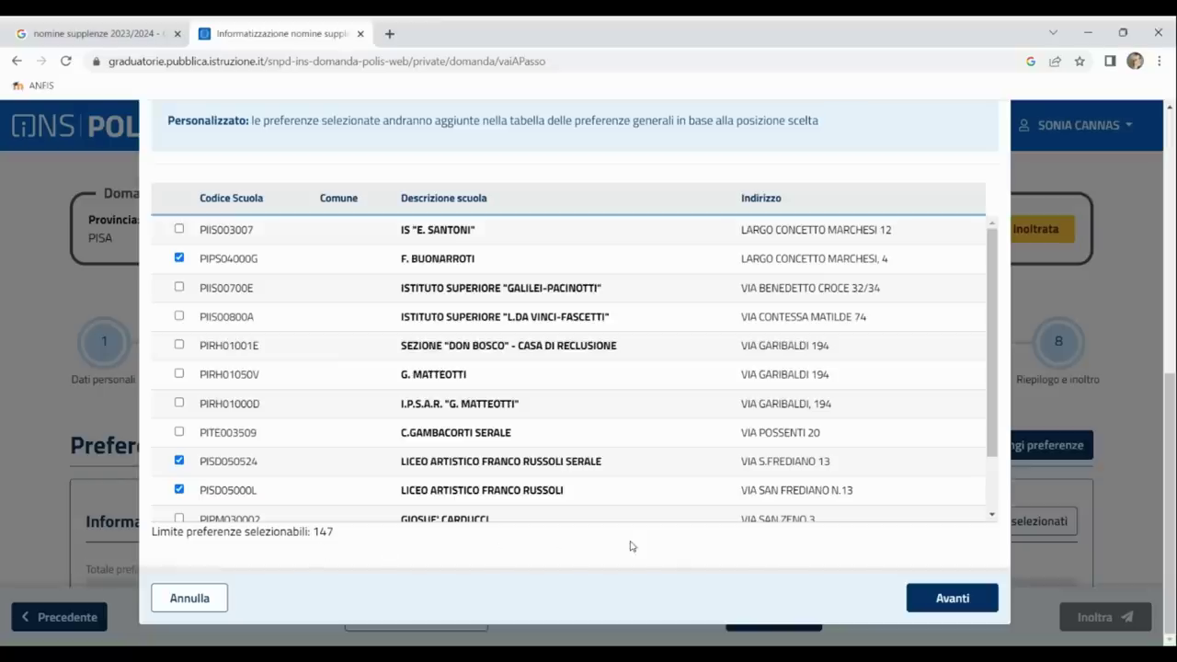
click(929, 593)
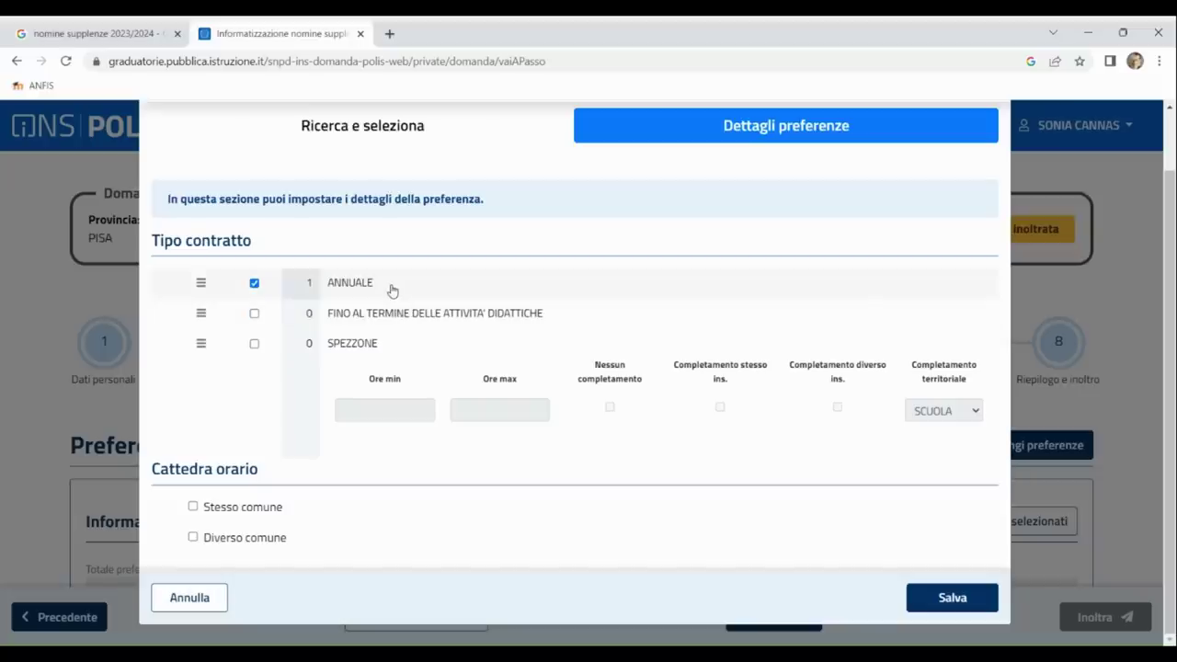
Step: Add the contract types Fino al termine delle attività didattiche and Spezzone, with 7 minimum and 14 maximum hours for Spezzone
click(255, 314)
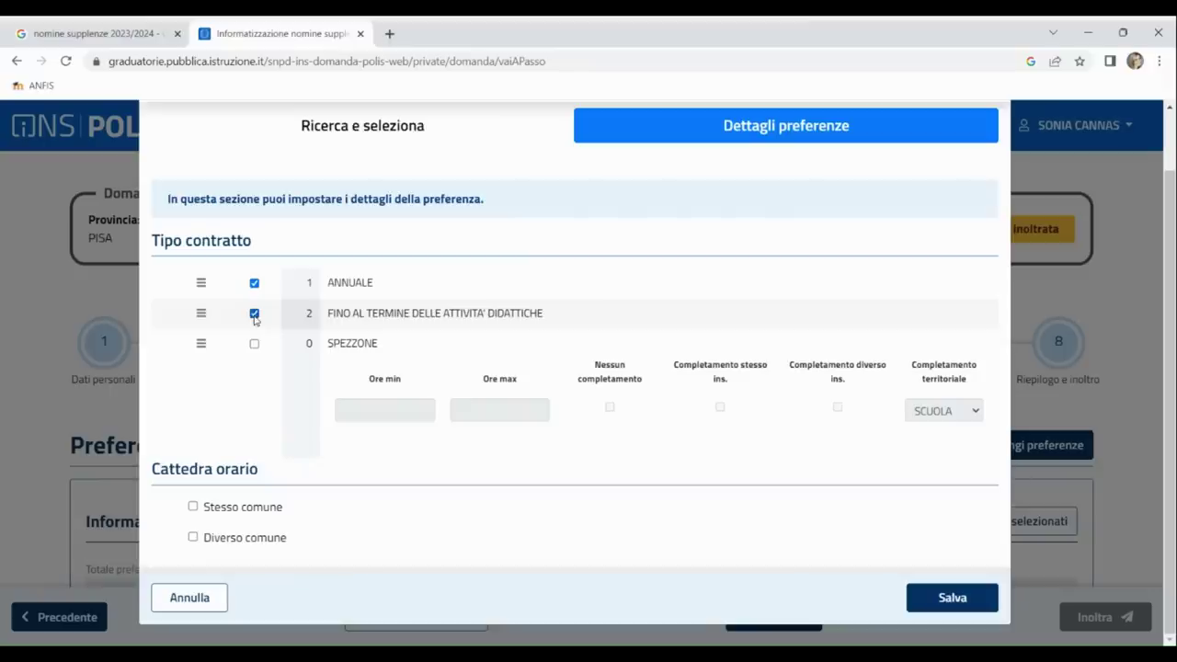
click(255, 345)
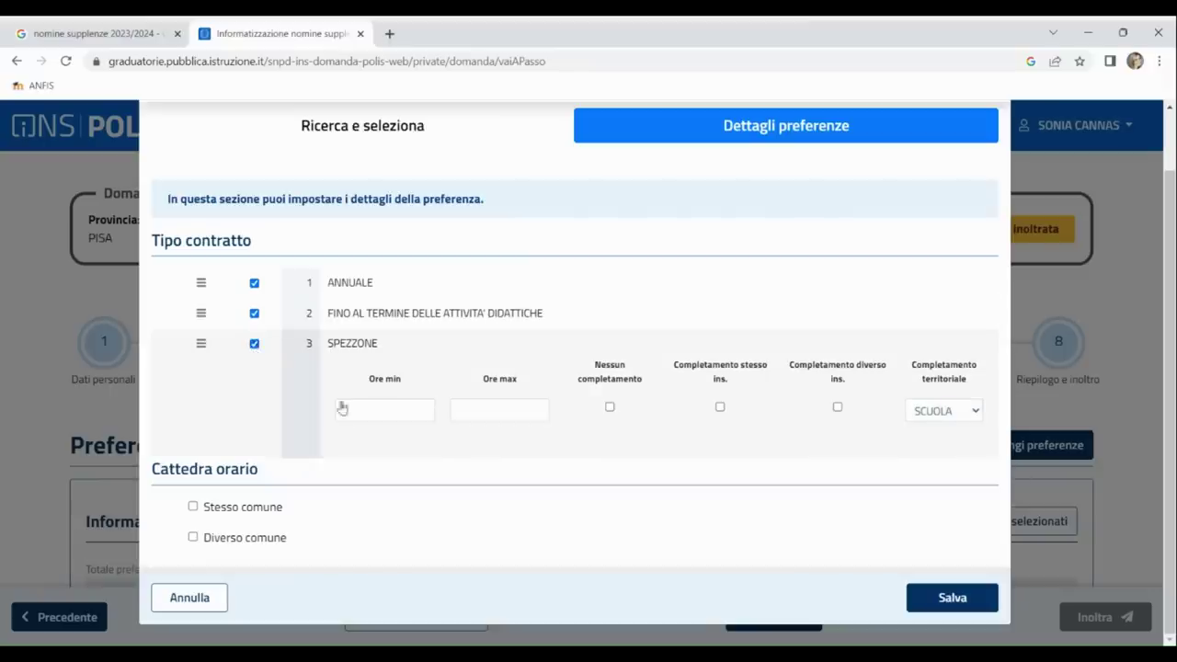
click(390, 420)
text(7)
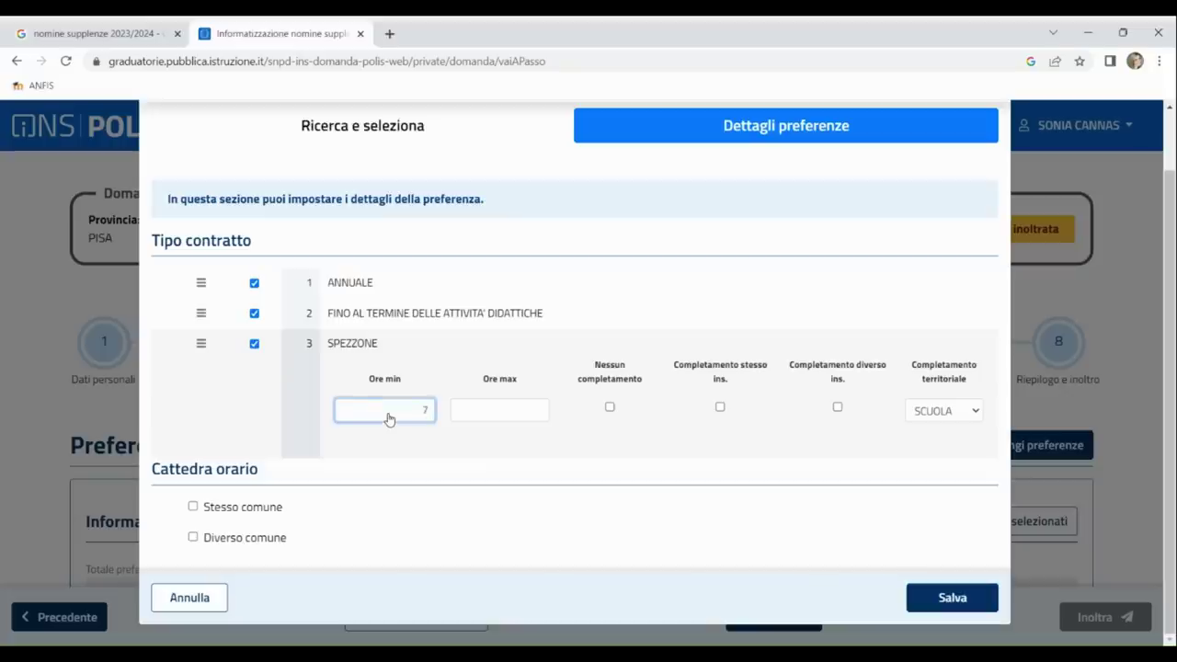
click(511, 412)
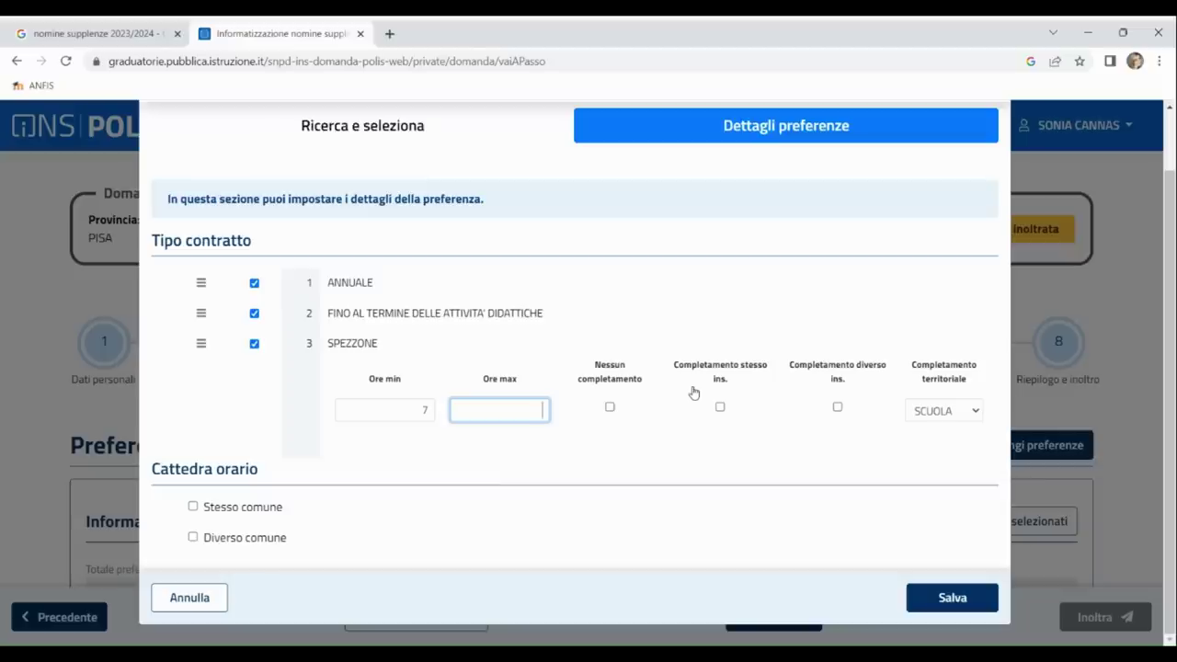
text(14)
Step: Try enabling completion on the same and on a different teaching for Spezzone, and choose its territorial completion
click(709, 394)
scroll(709, 394, down, 2)
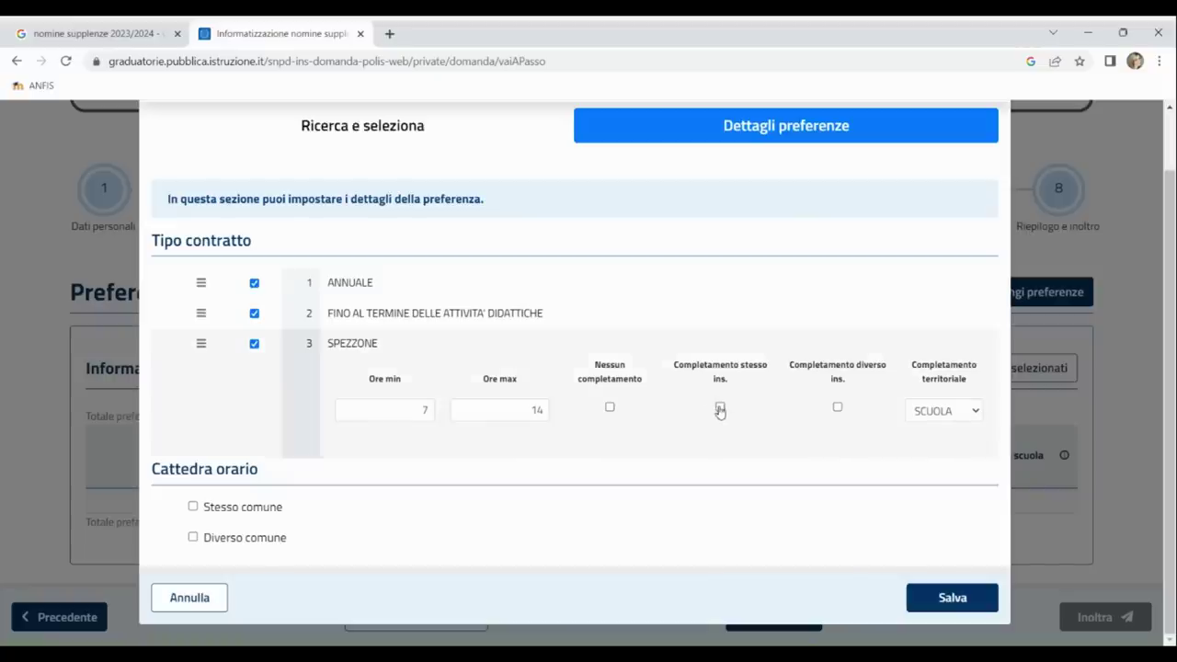
click(720, 409)
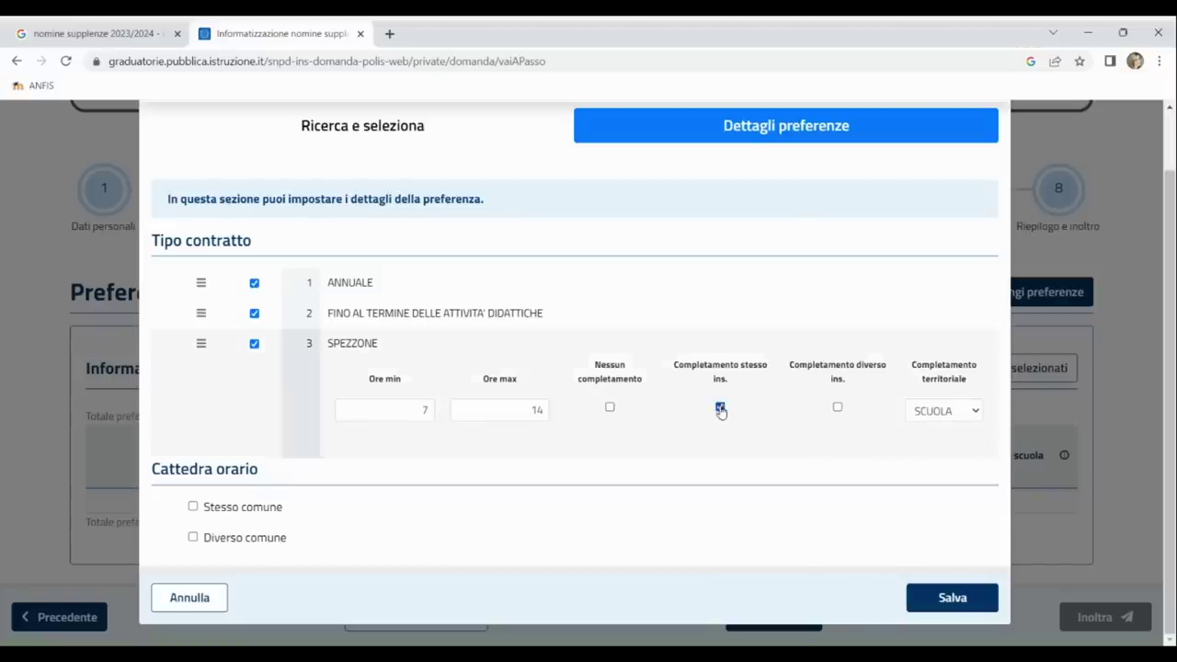
click(838, 410)
click(971, 414)
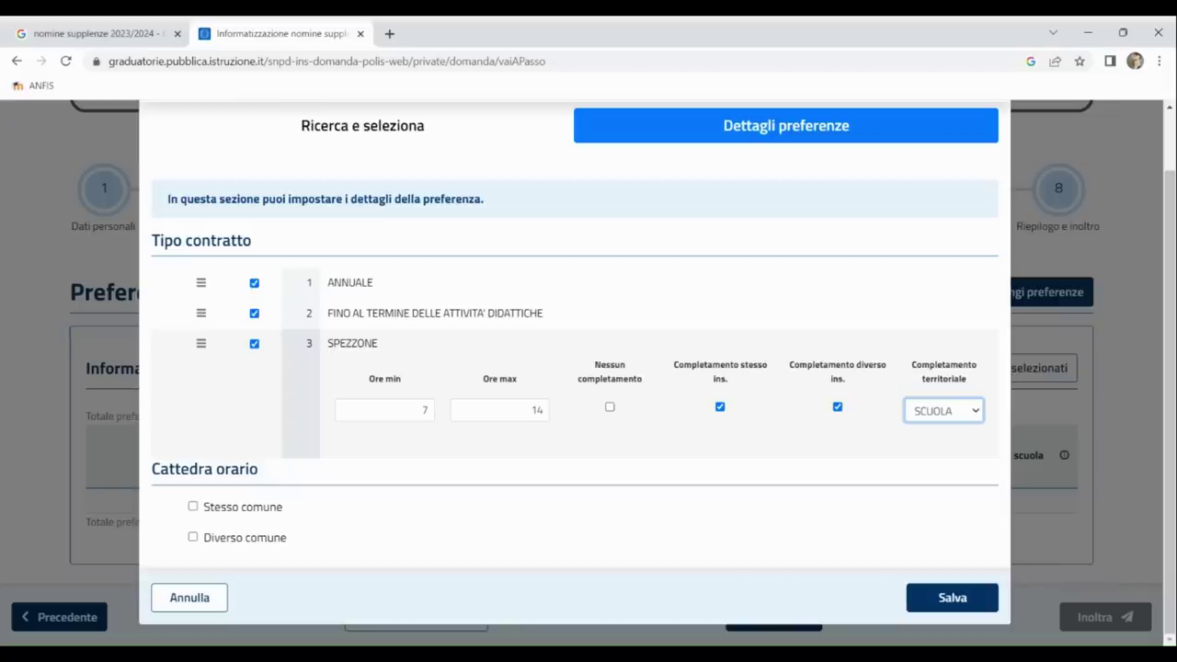
click(958, 455)
Step: Set Spezzone to Nessun completamento and try reordering the Annuale and Fino al termine delle attività didattiche contract types
click(609, 407)
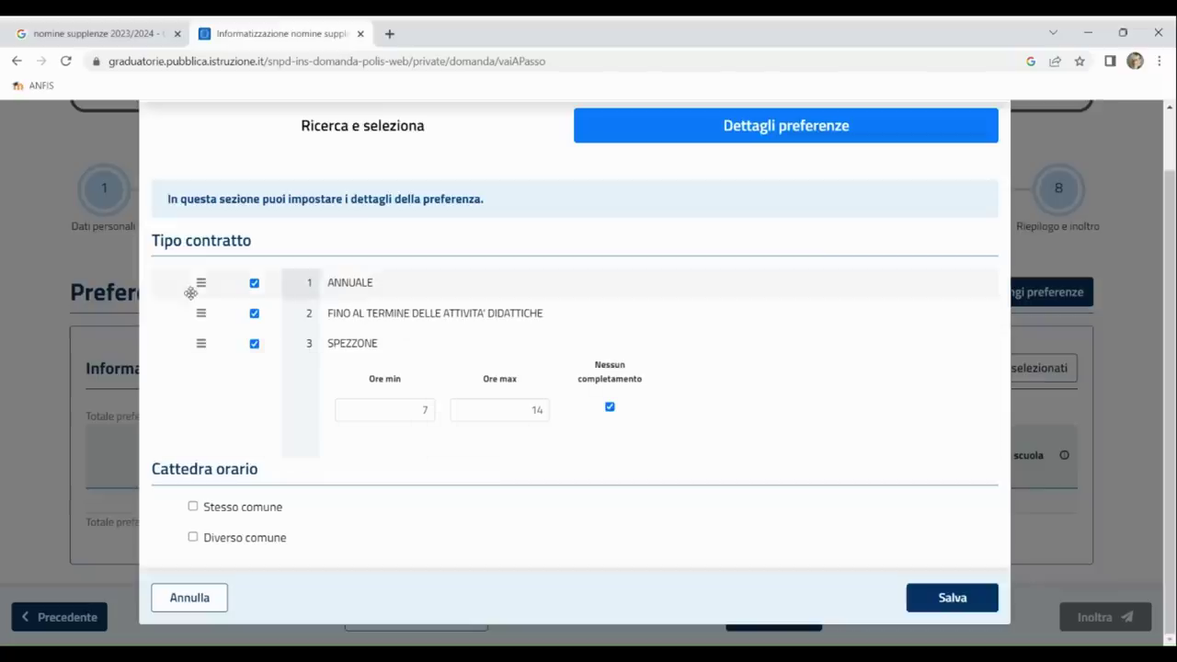
mouse_move(199, 282)
mouse_down()
mouse_move(202, 313)
mouse_move(201, 278)
mouse_up()
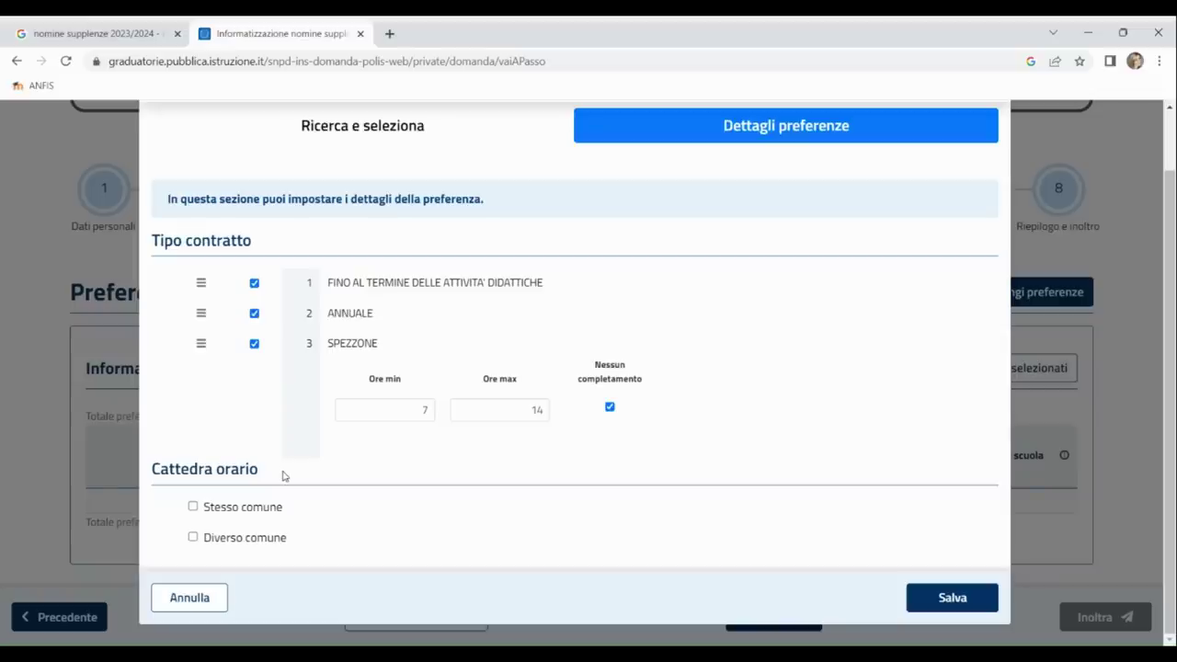
Step: Enable both Stesso comune and Diverso comune for Cattedra orario and save the preferences
click(193, 507)
click(193, 538)
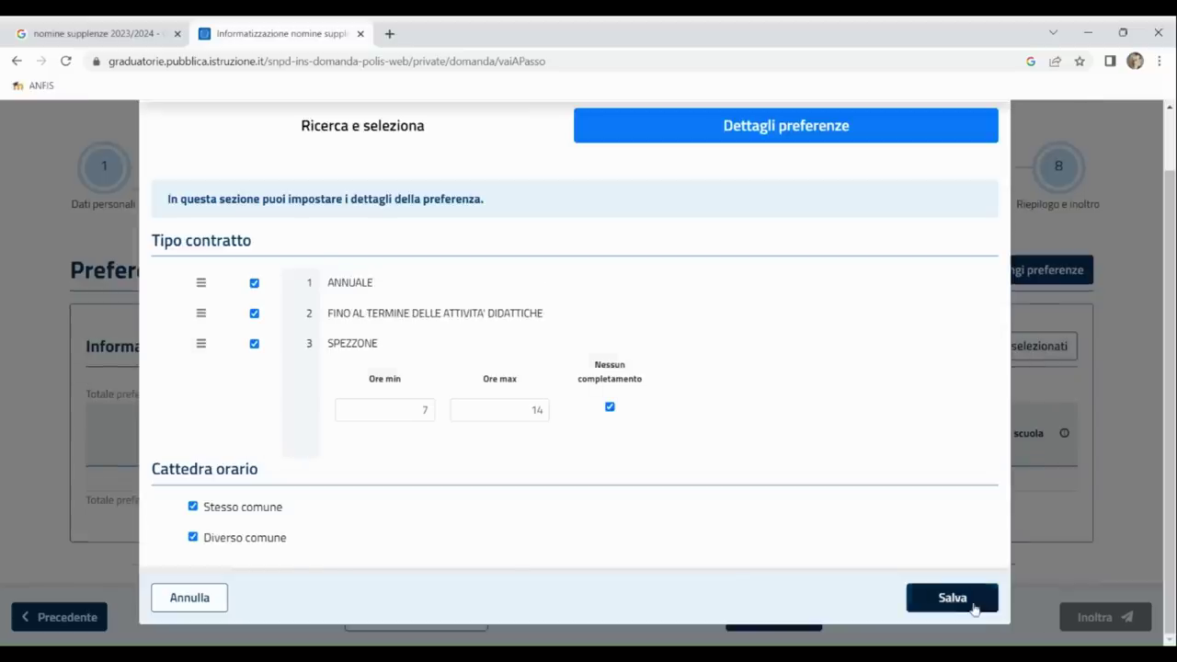
click(965, 603)
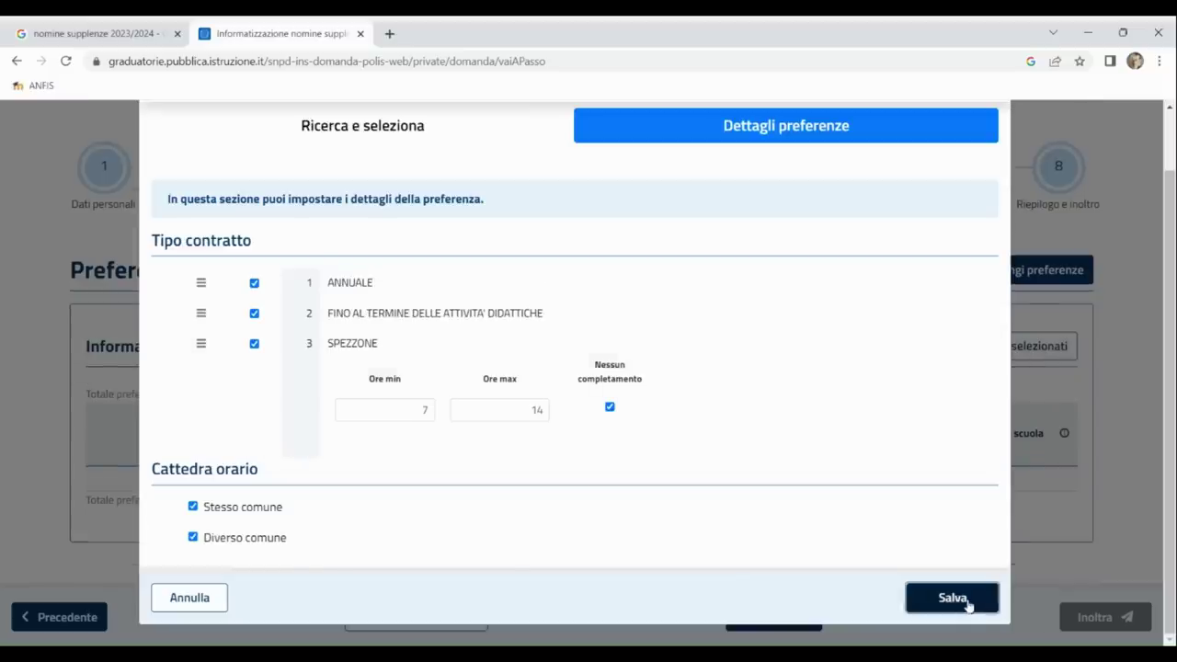
Step: Move the preference for school PISD05000L up to second place in the preference list
scroll(968, 605, down, 3)
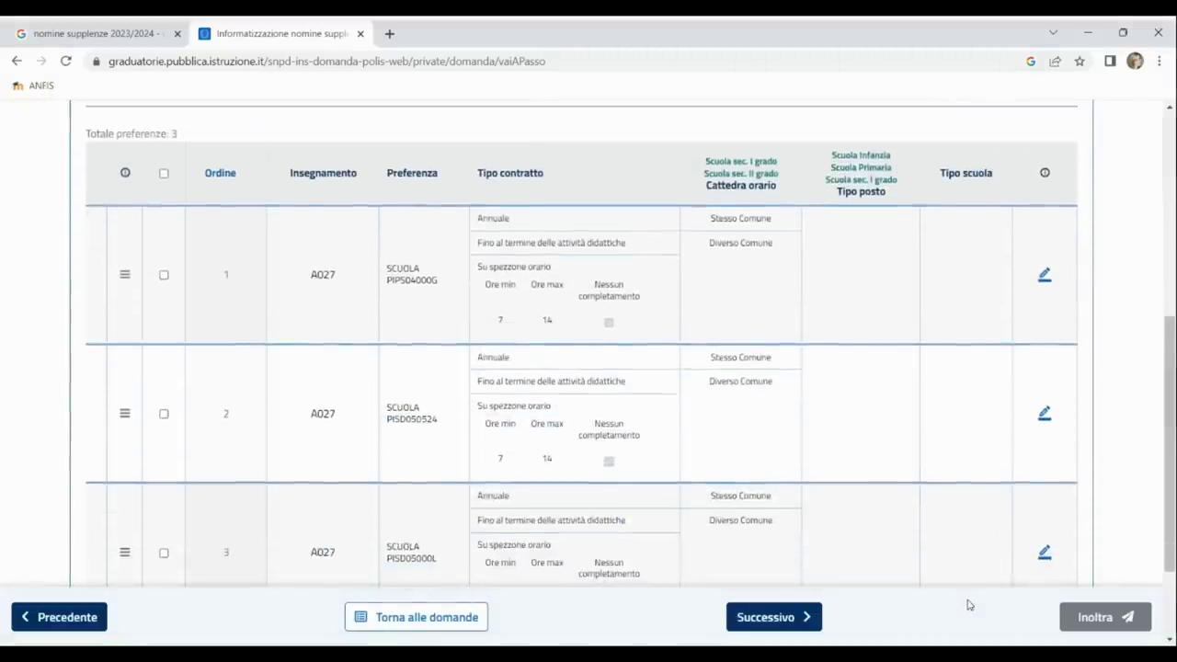
scroll(968, 605, down, 2)
scroll(968, 605, up, 1)
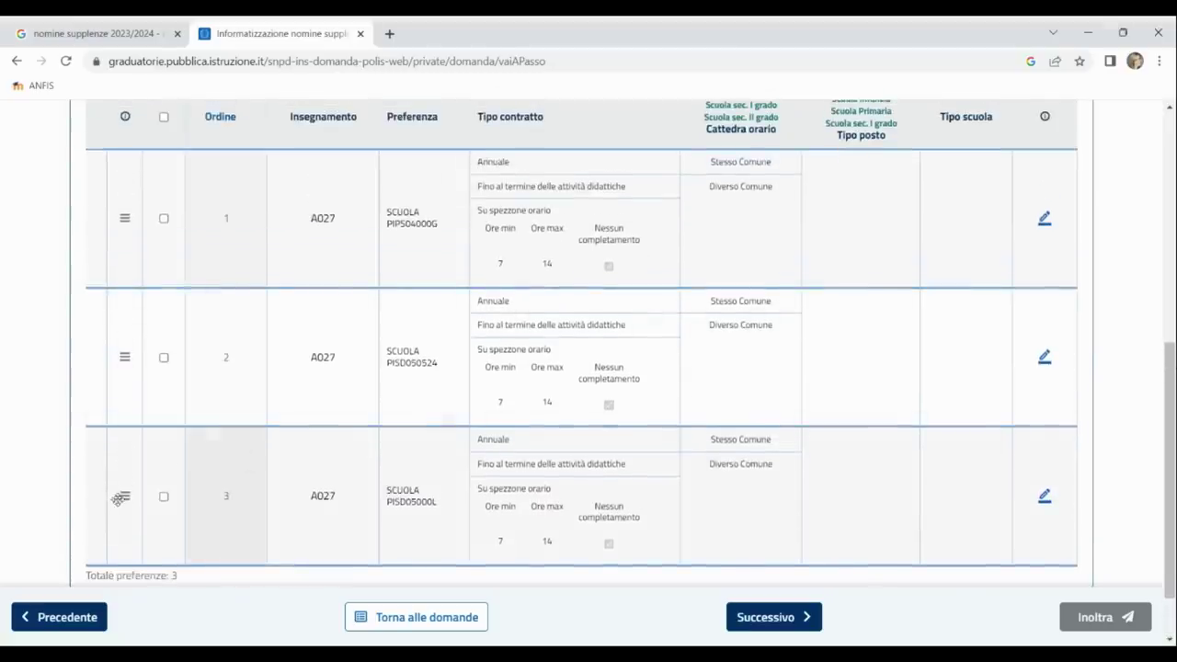
drag(118, 497, 147, 273)
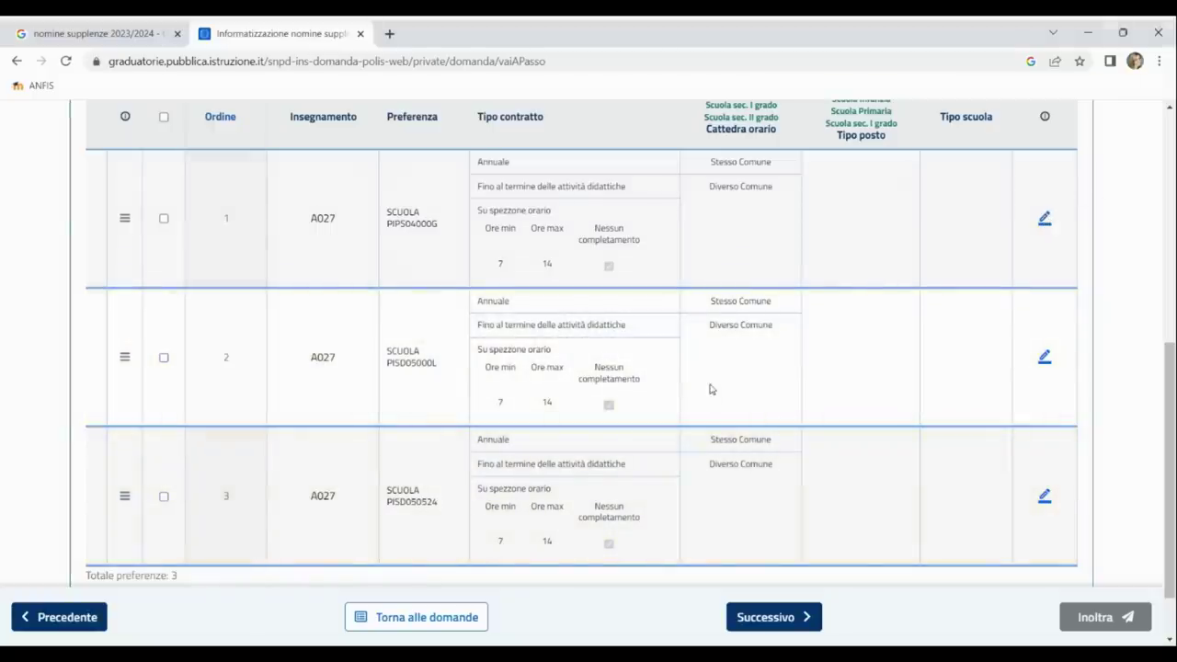
Step: Delete the preference for school PISD05000L from the list and confirm the deletion
click(164, 357)
scroll(26, 322, up, 2)
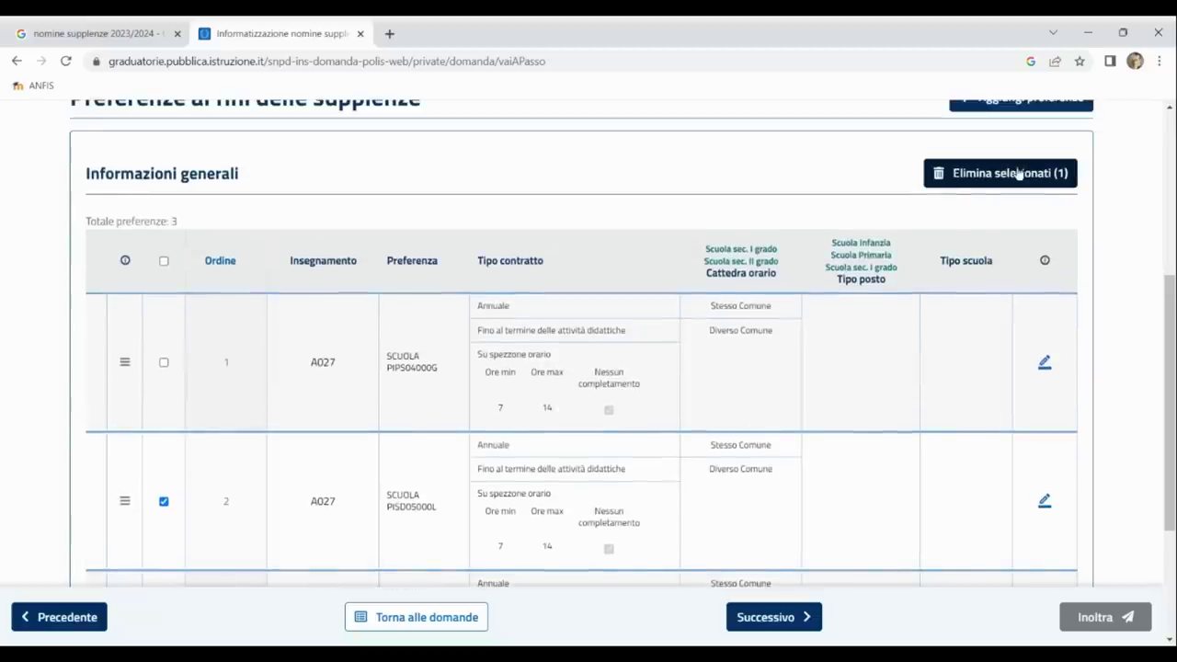
click(1020, 175)
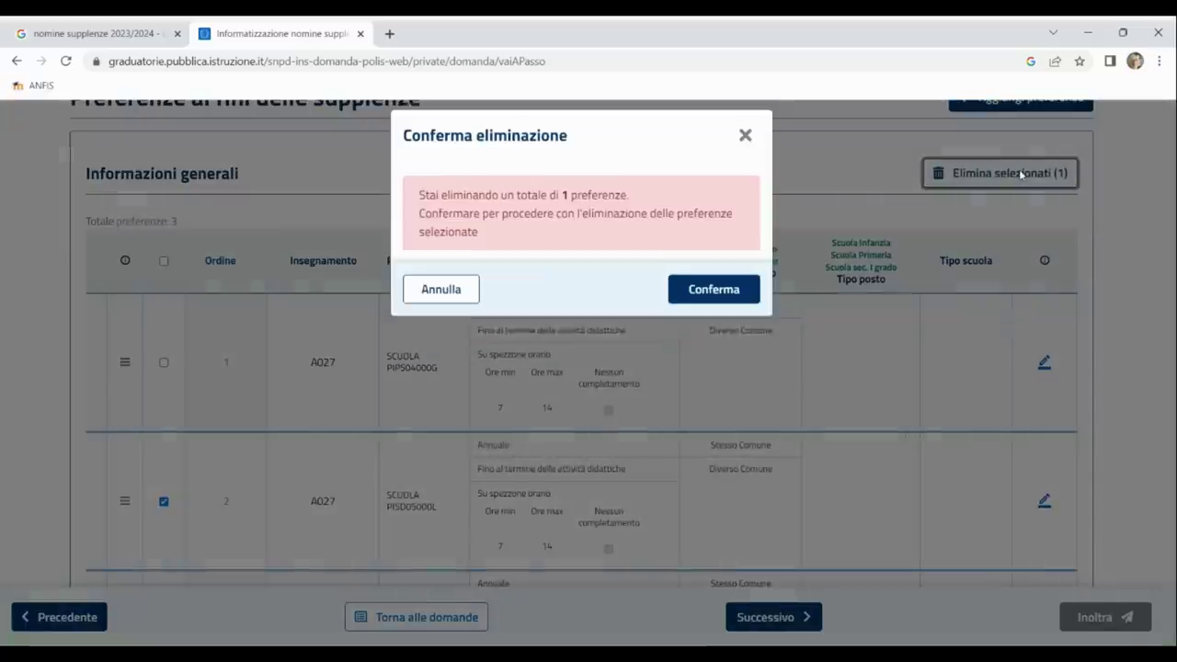
click(703, 305)
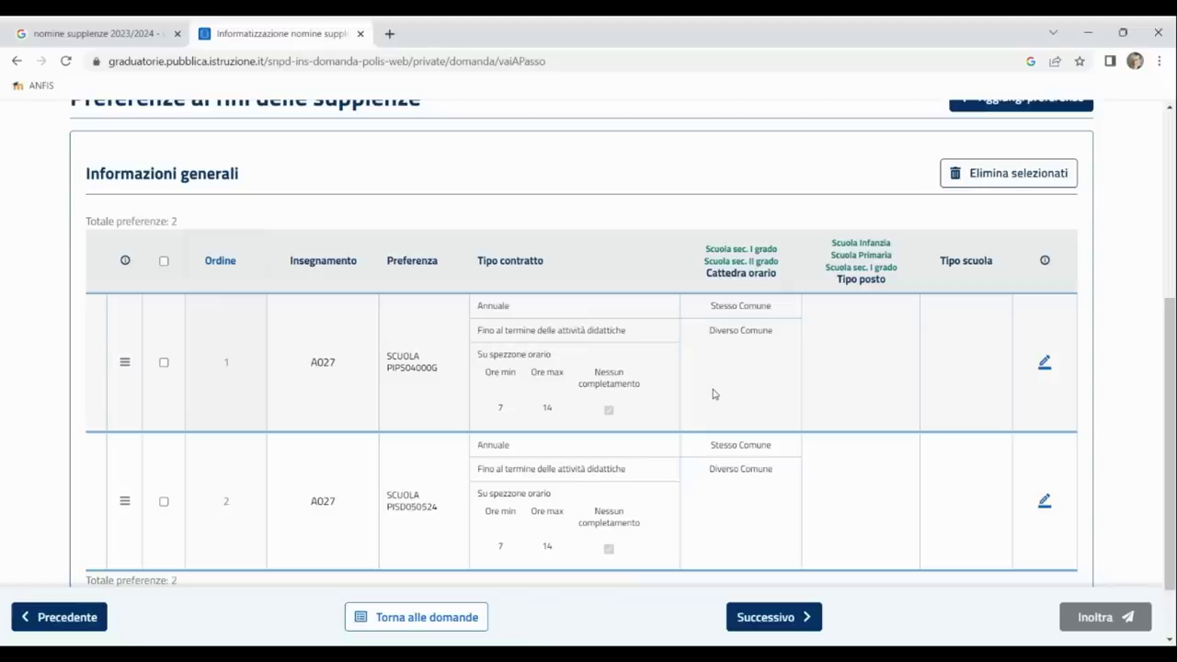
Step: Edit the preference for school PIPS04000G to keep only the Annuale contract type, and save it
click(1019, 358)
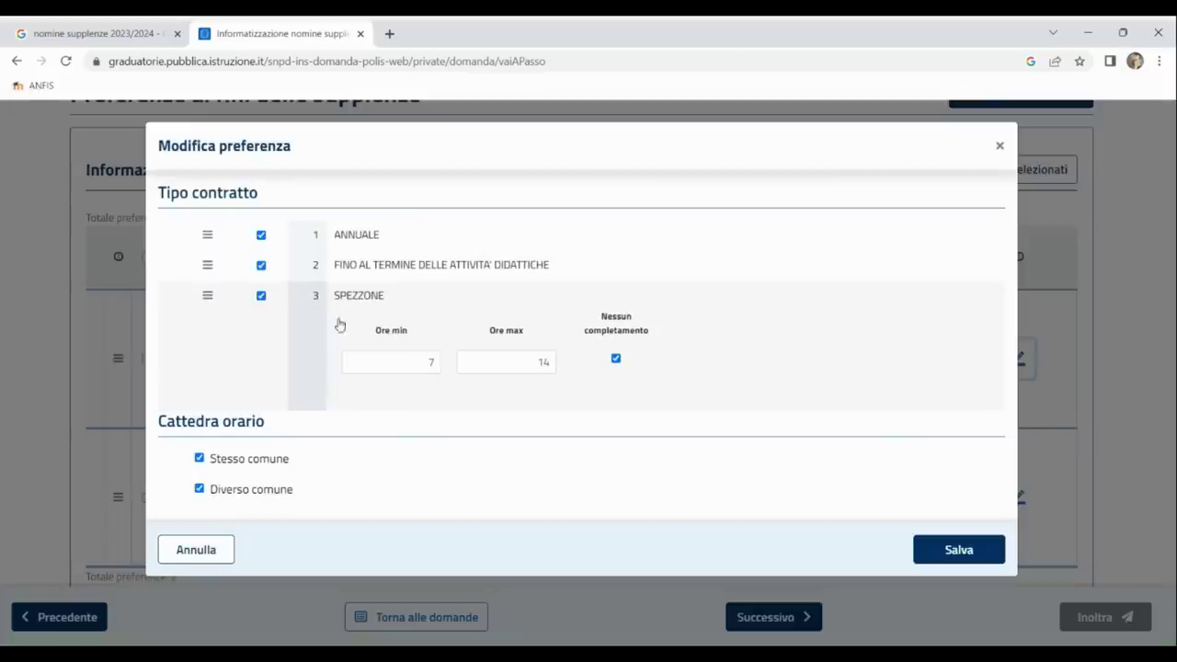
click(261, 295)
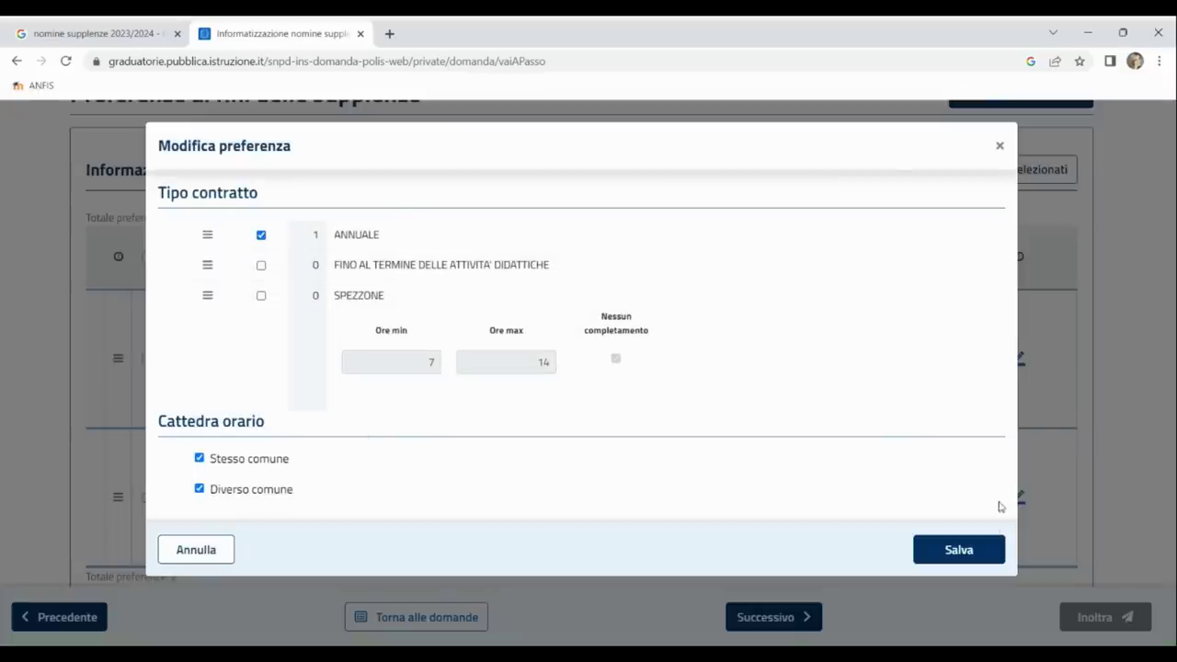
click(972, 550)
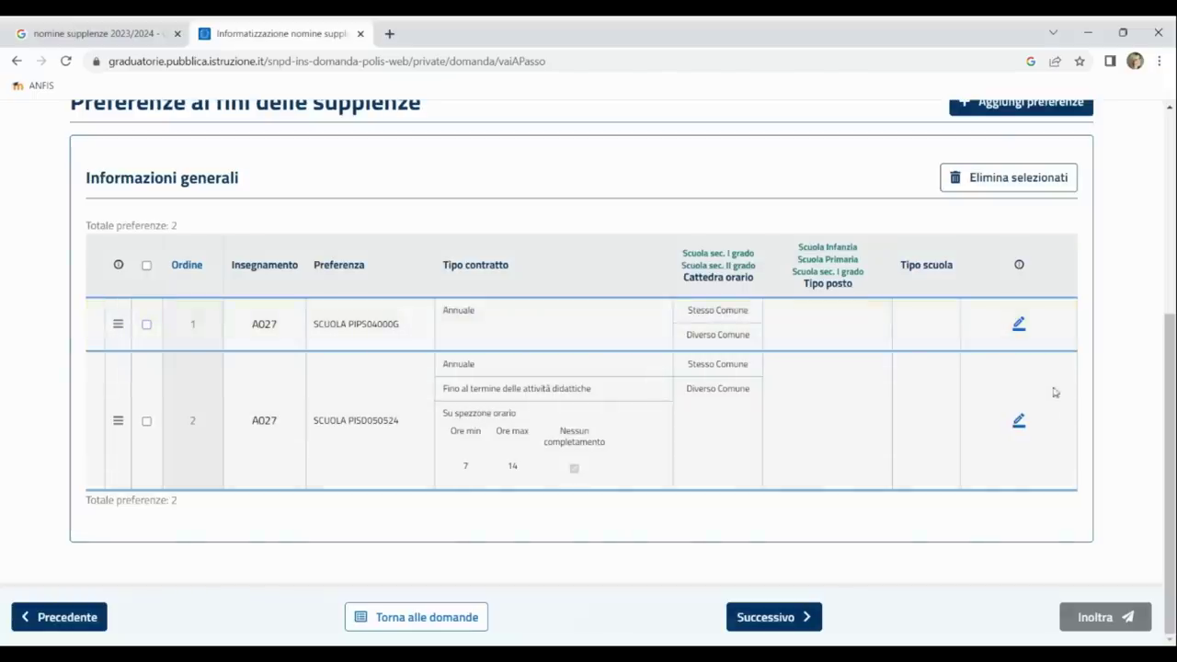
Step: Edit the preference for school PISD050524 to keep only the Annuale contract type, and save it
click(1018, 420)
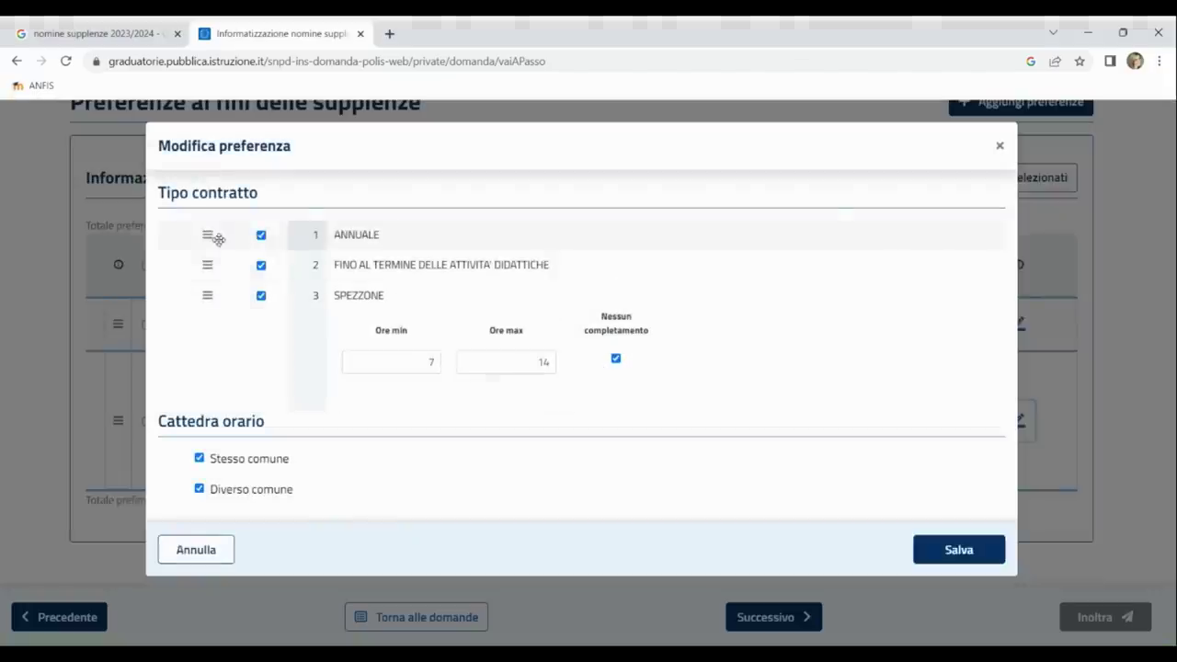
click(261, 264)
click(261, 265)
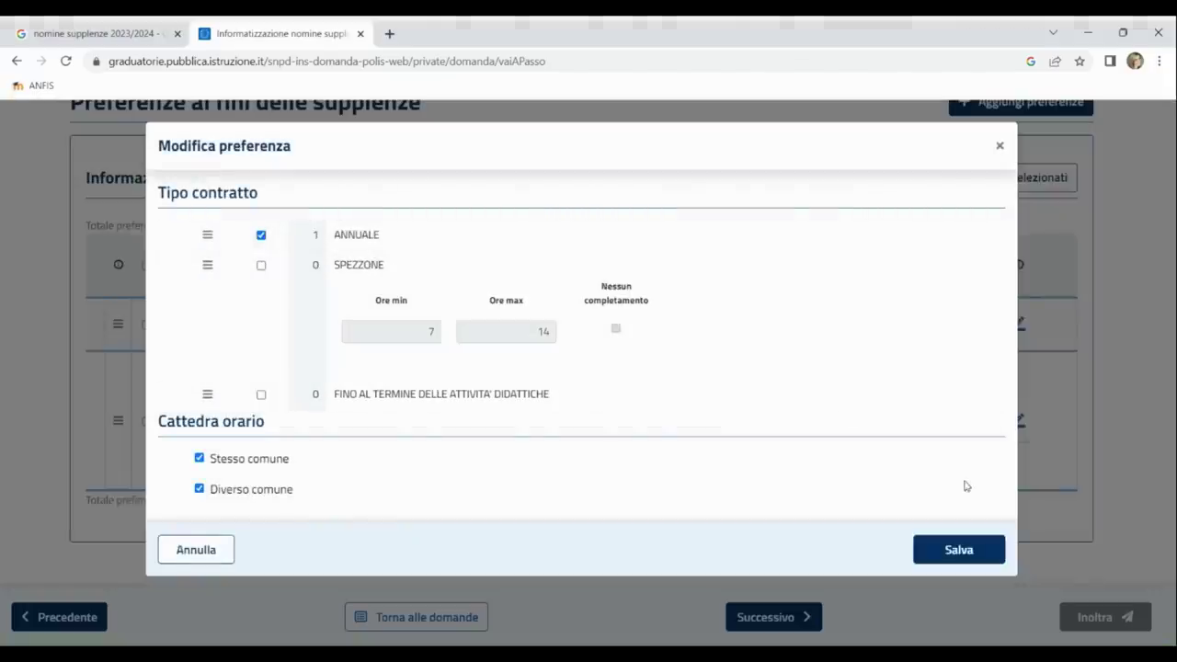
click(959, 550)
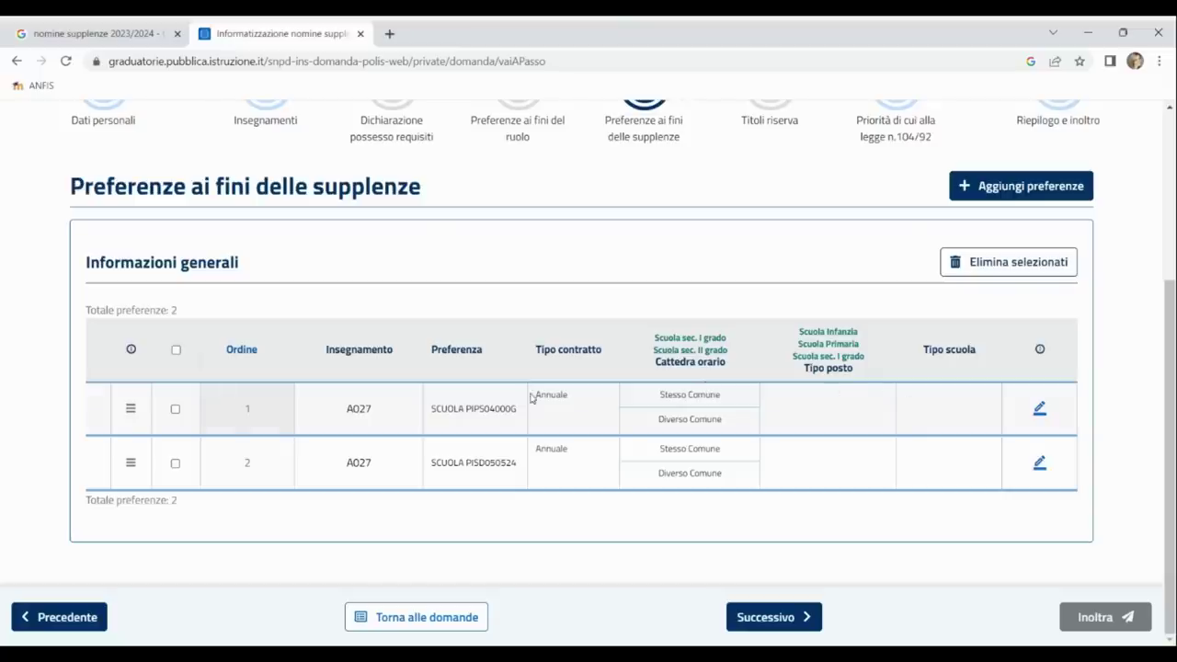
Step: Copy school code PIPS04000G from the first preference and start a new A027 - MATEMATICA E FISICA preference of type Scuola
drag(466, 410, 506, 416)
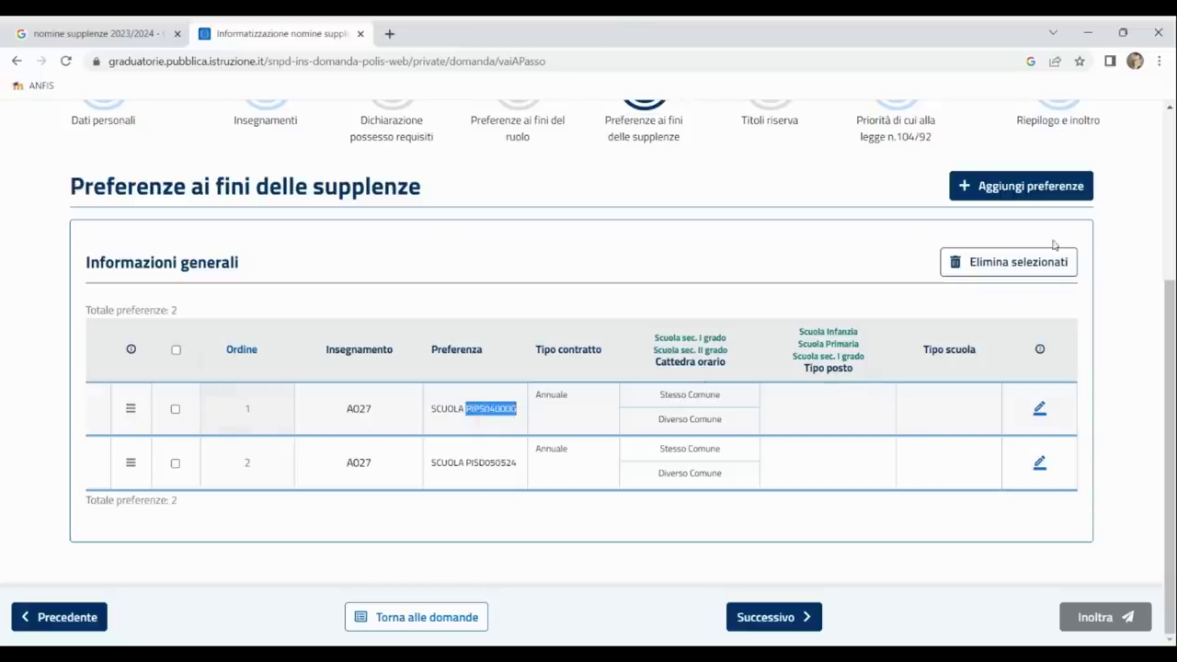
click(1018, 188)
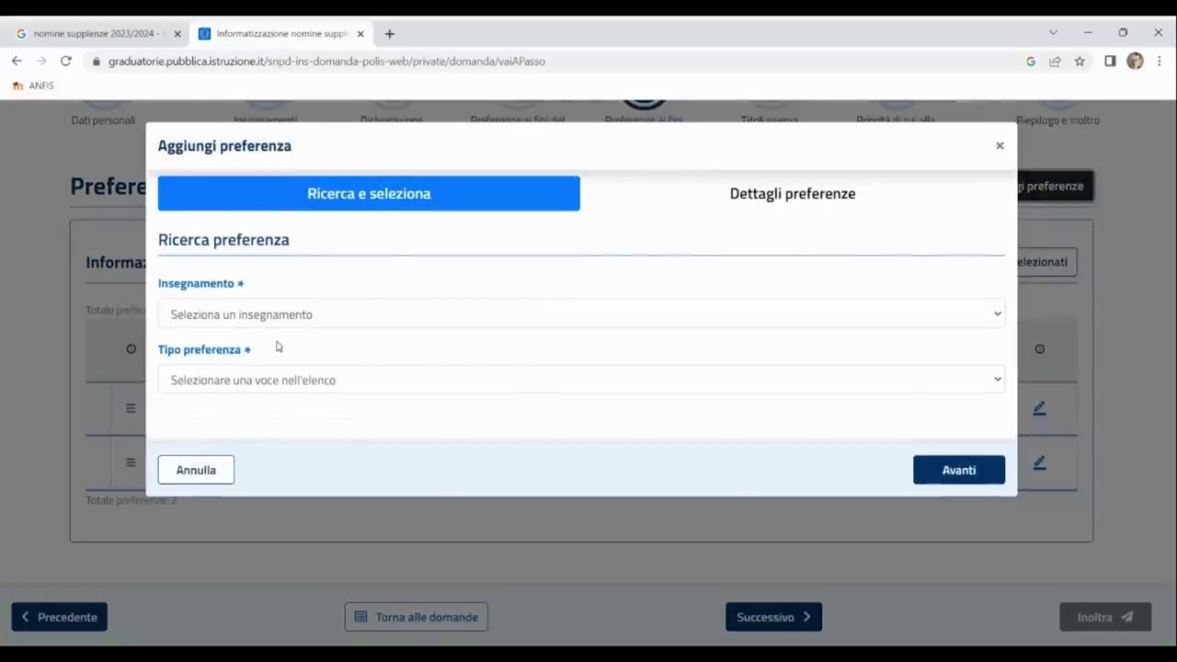
click(253, 322)
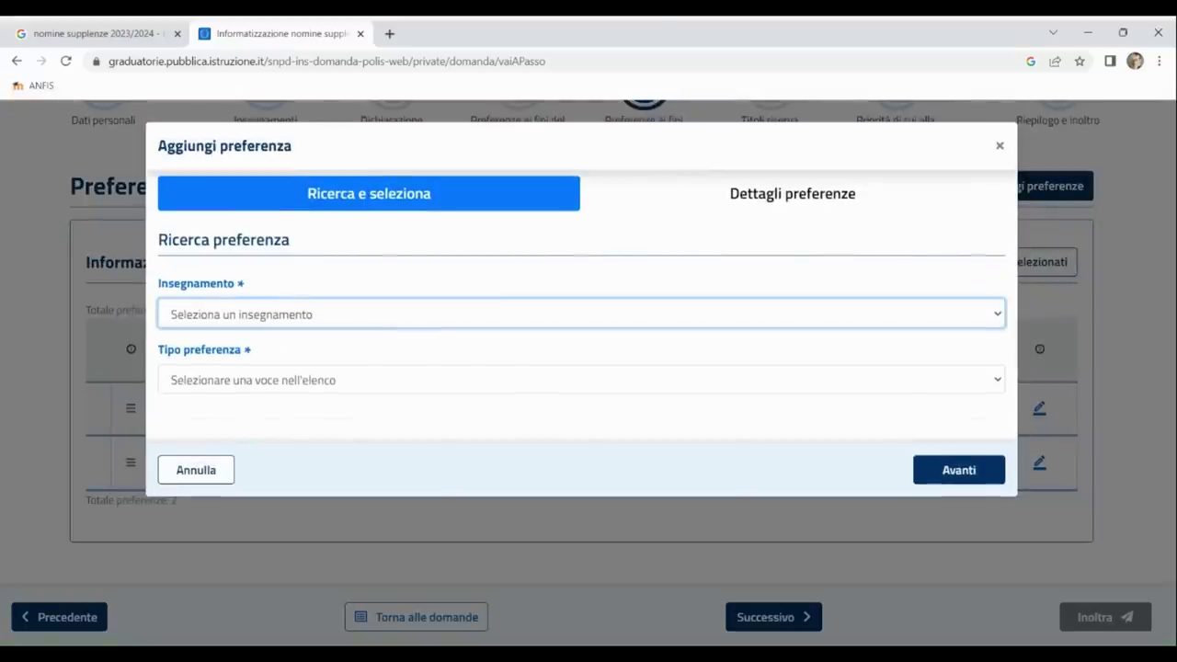
click(261, 448)
click(270, 384)
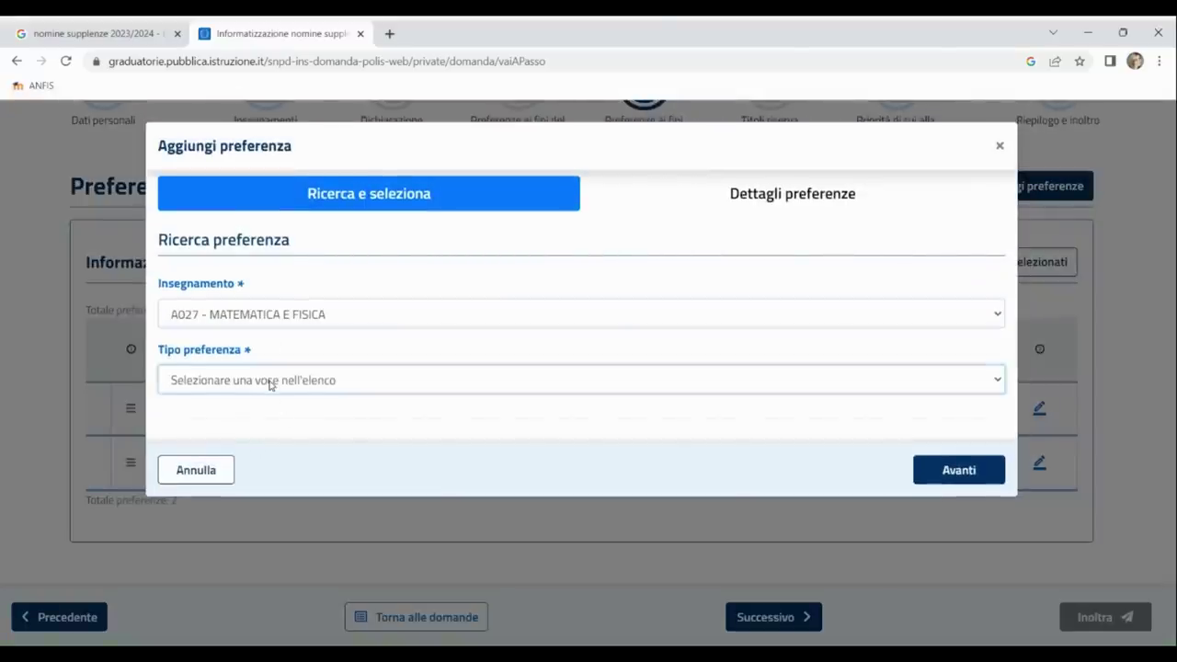
click(260, 425)
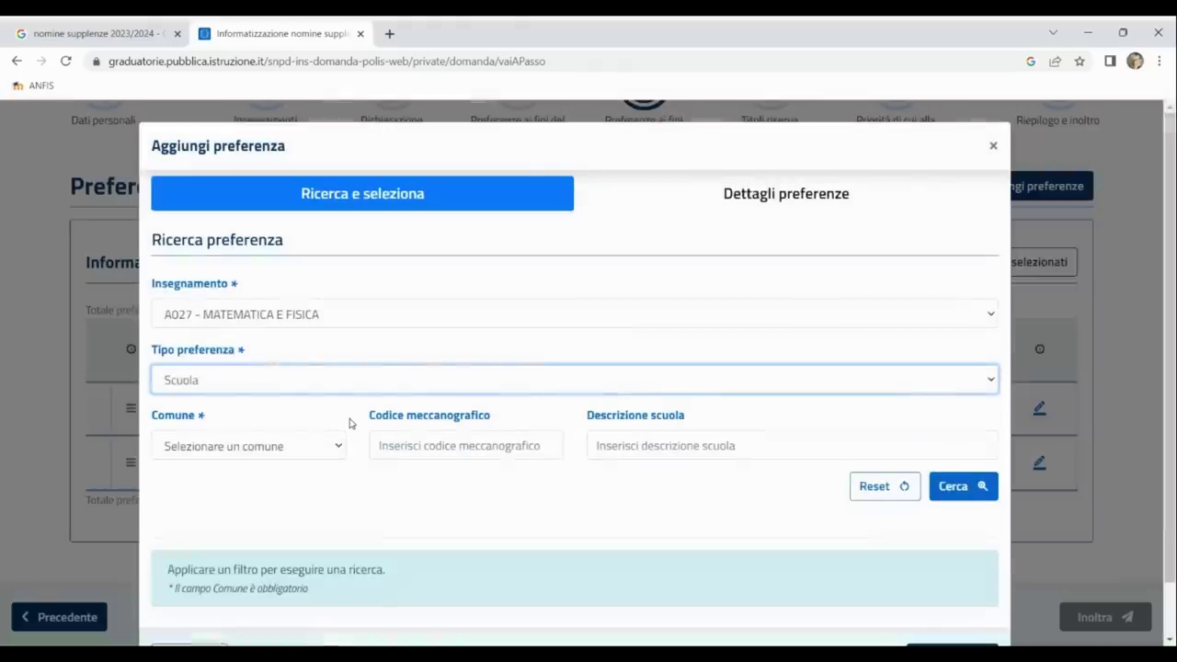
Step: Search the comune of PISA for school code PIPS04000G, select that school and proceed to the preference details
click(332, 449)
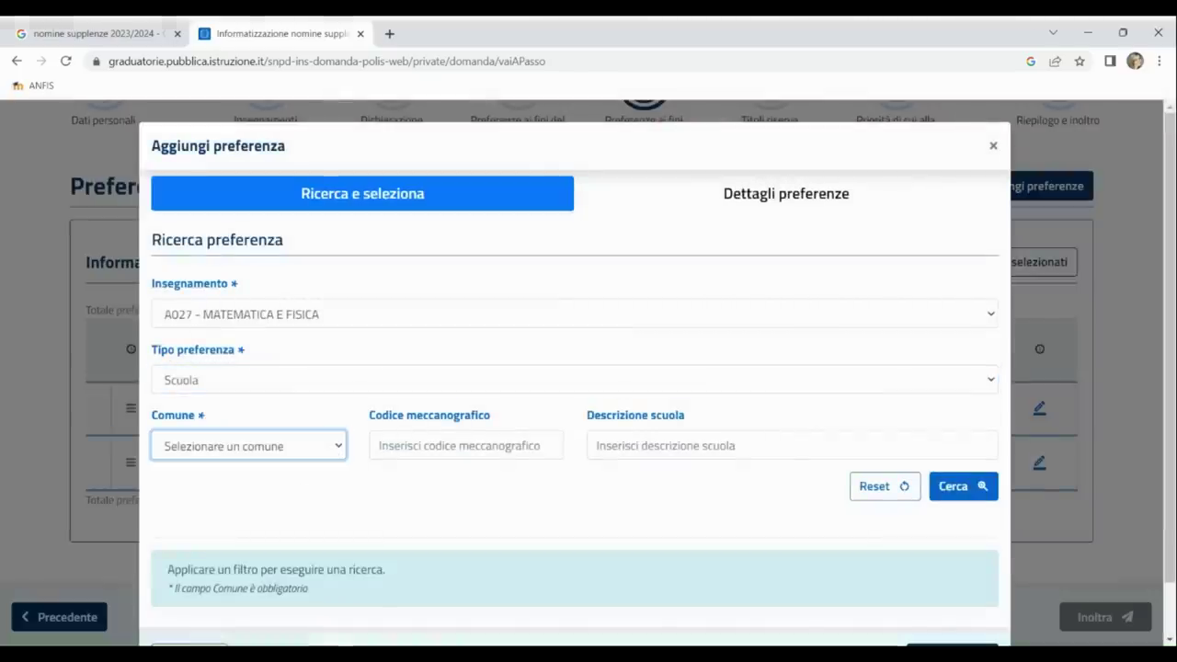
text(pisa)
click(413, 445)
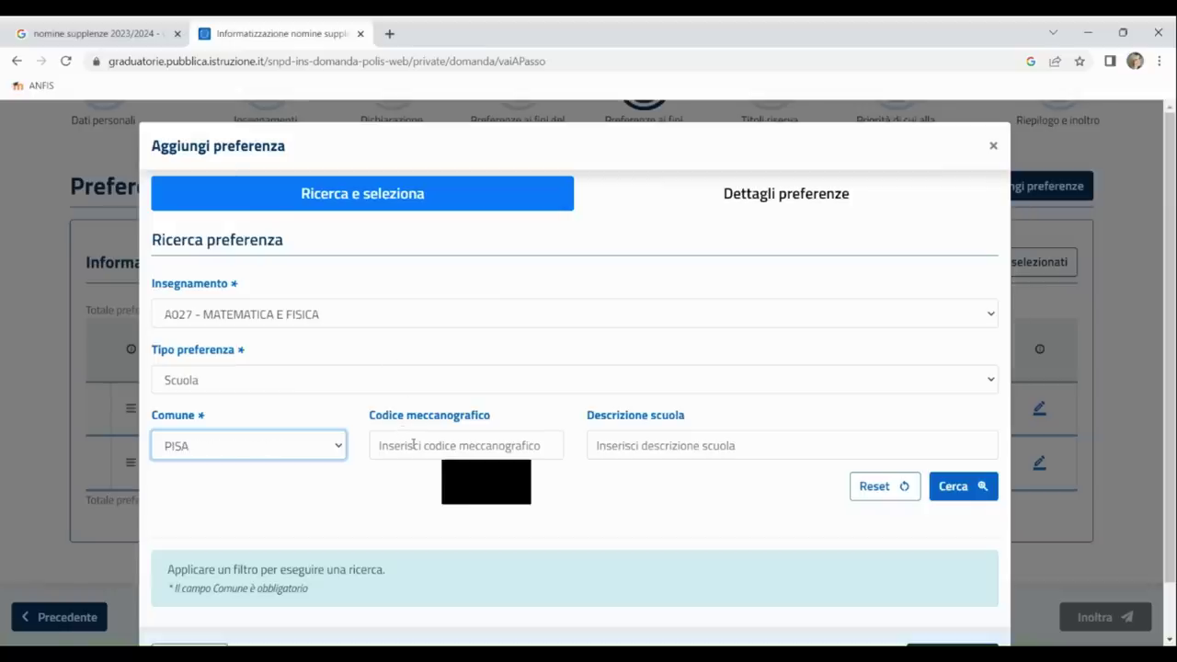
click(487, 470)
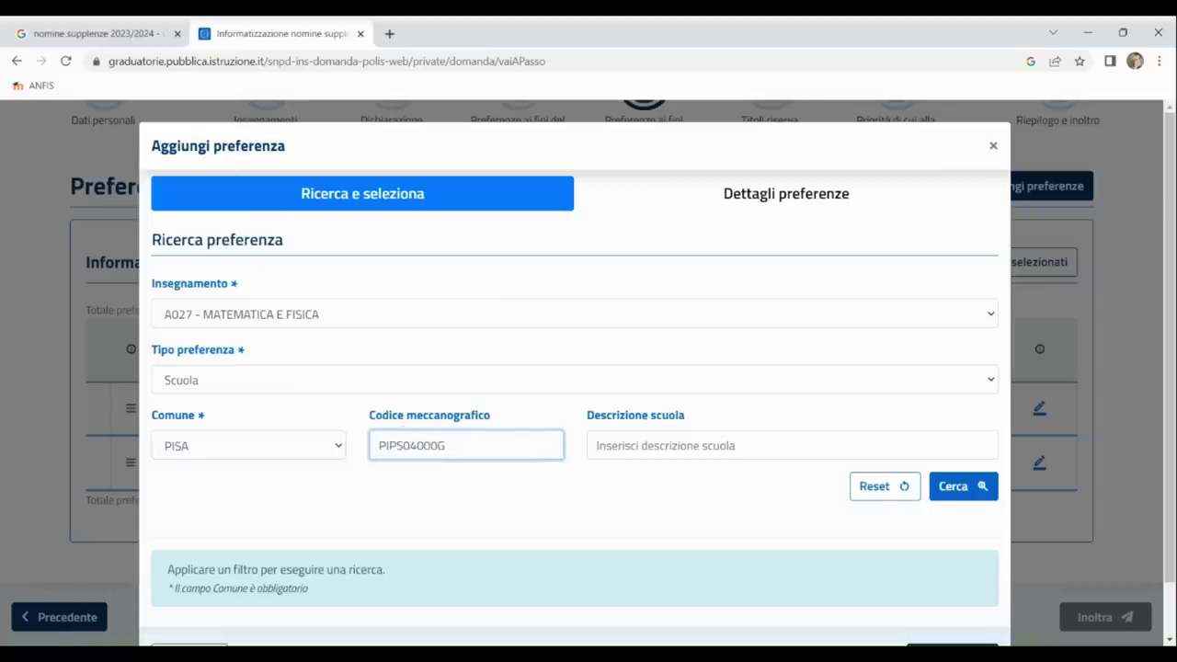
click(984, 486)
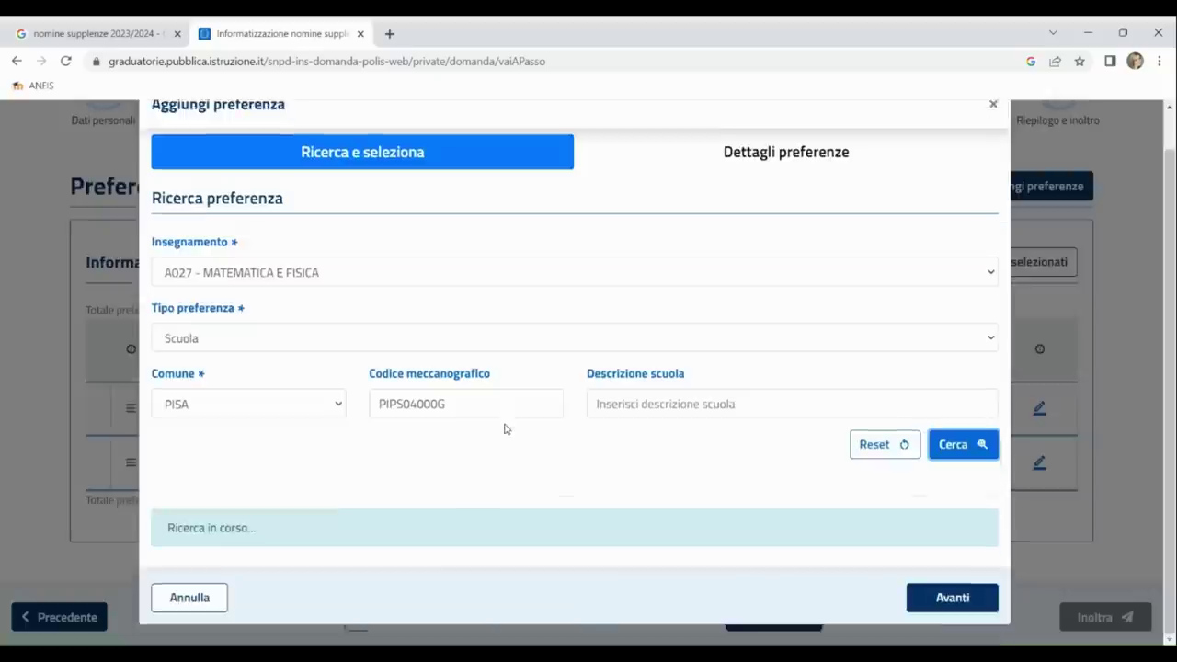
scroll(274, 549, down, 5)
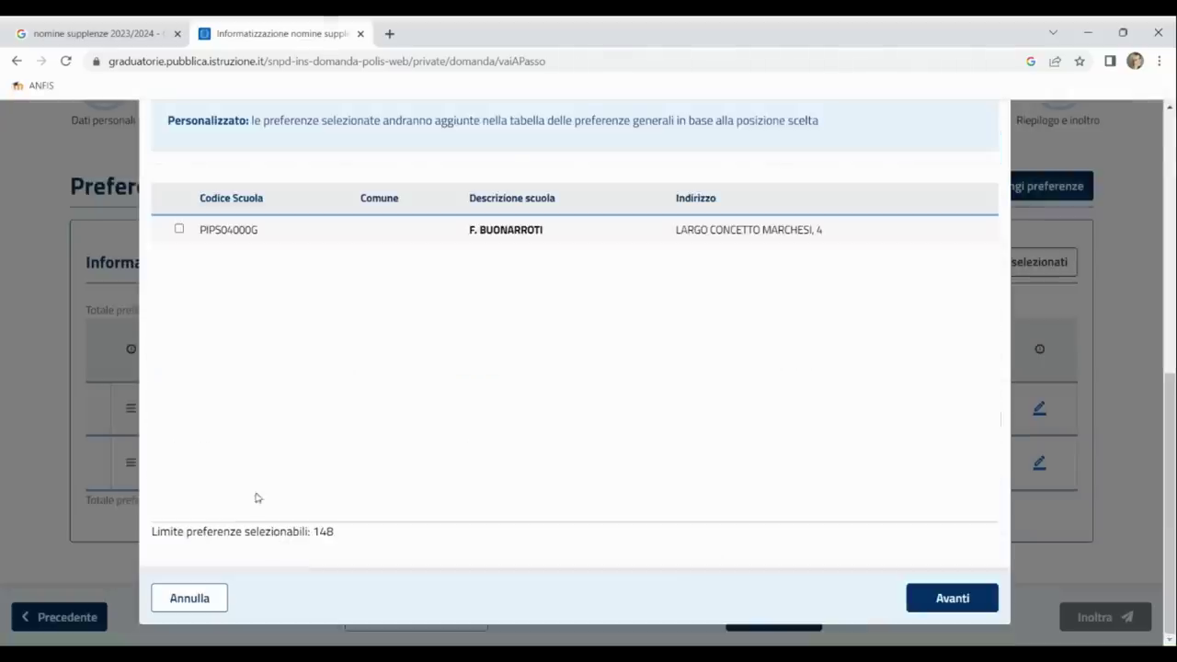
click(179, 230)
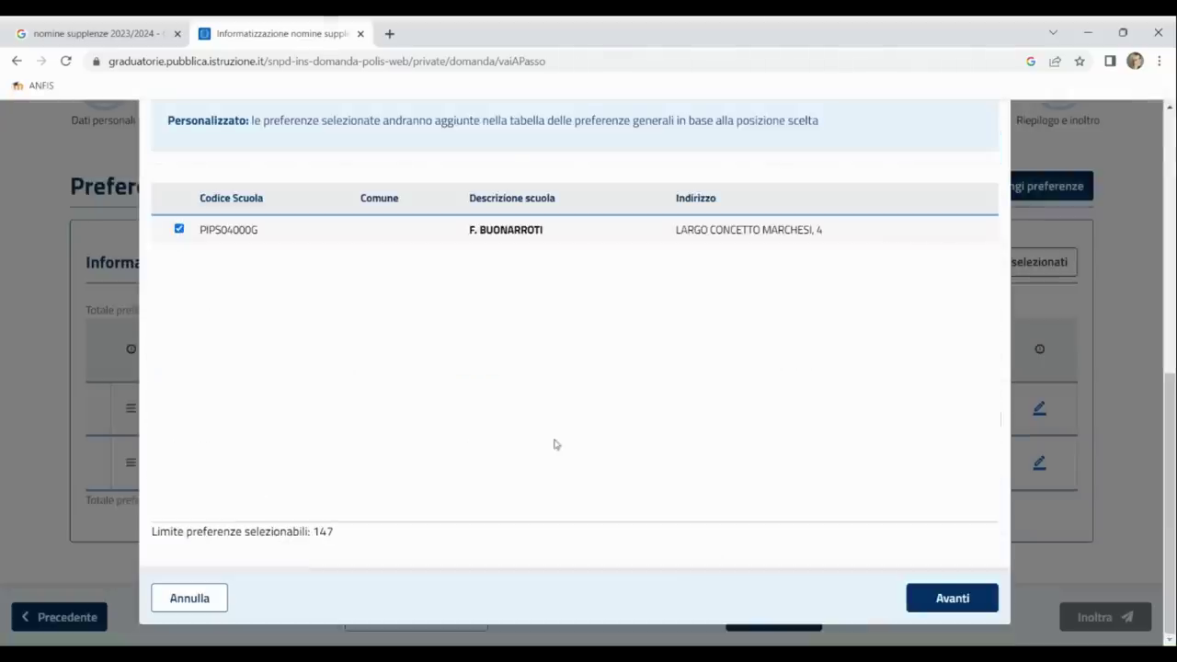
click(952, 596)
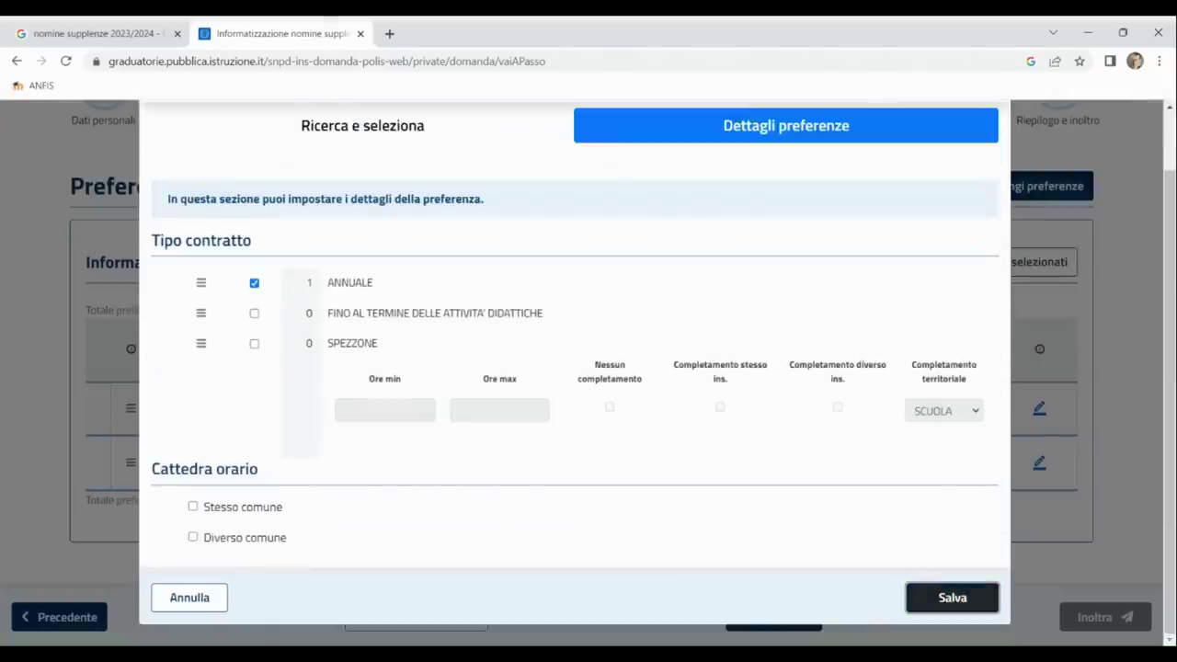
Step: Choose only Fino al termine delle attività didattiche for PIPS04000G, enable Stesso comune and Diverso comune, and save the preference
click(254, 314)
click(254, 283)
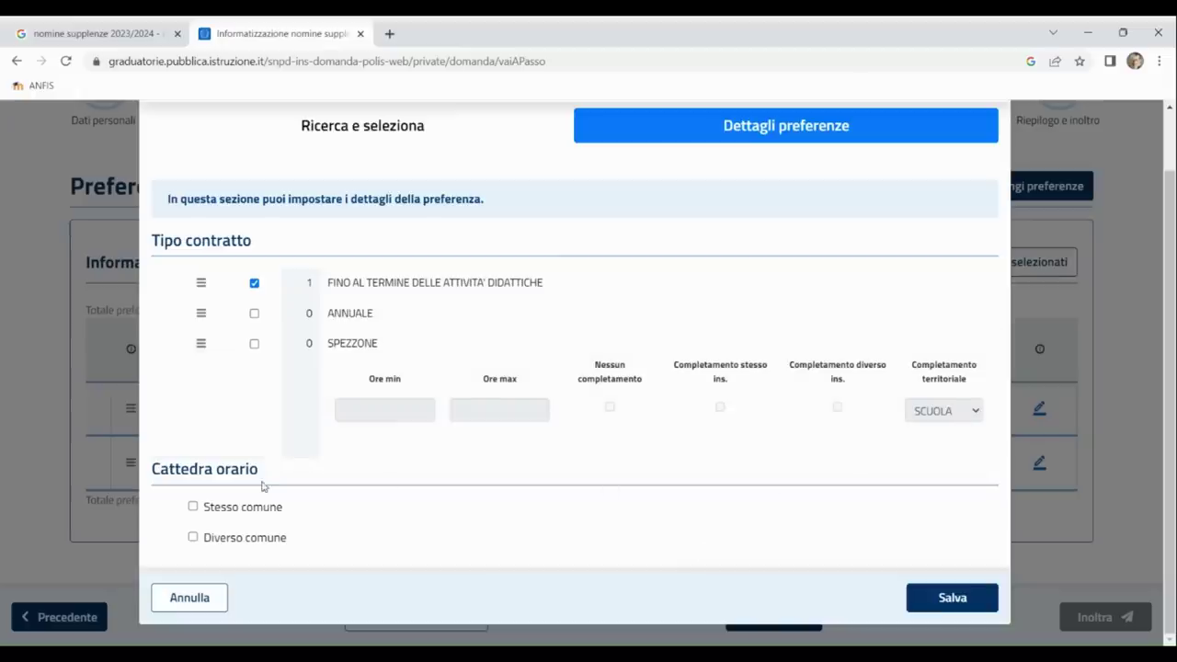
click(193, 537)
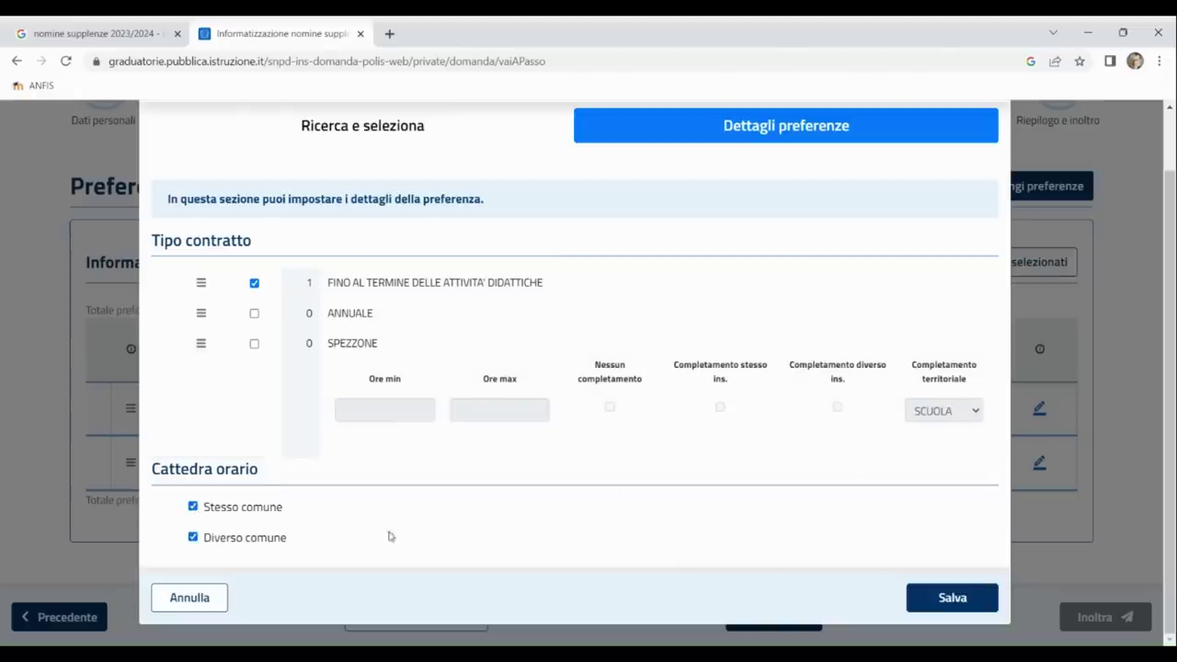
click(949, 596)
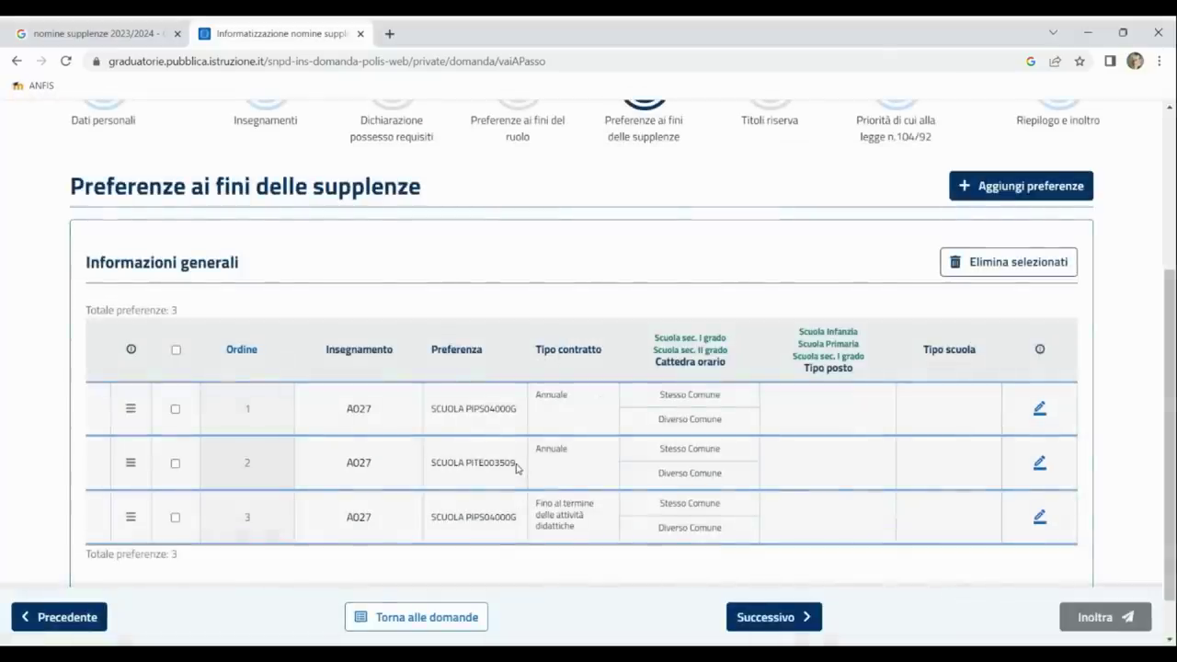
Step: Copy school code PITE003509 from the second preference and start another A027 - MATEMATICA E FISICA preference of type Scuola
drag(516, 464, 469, 462)
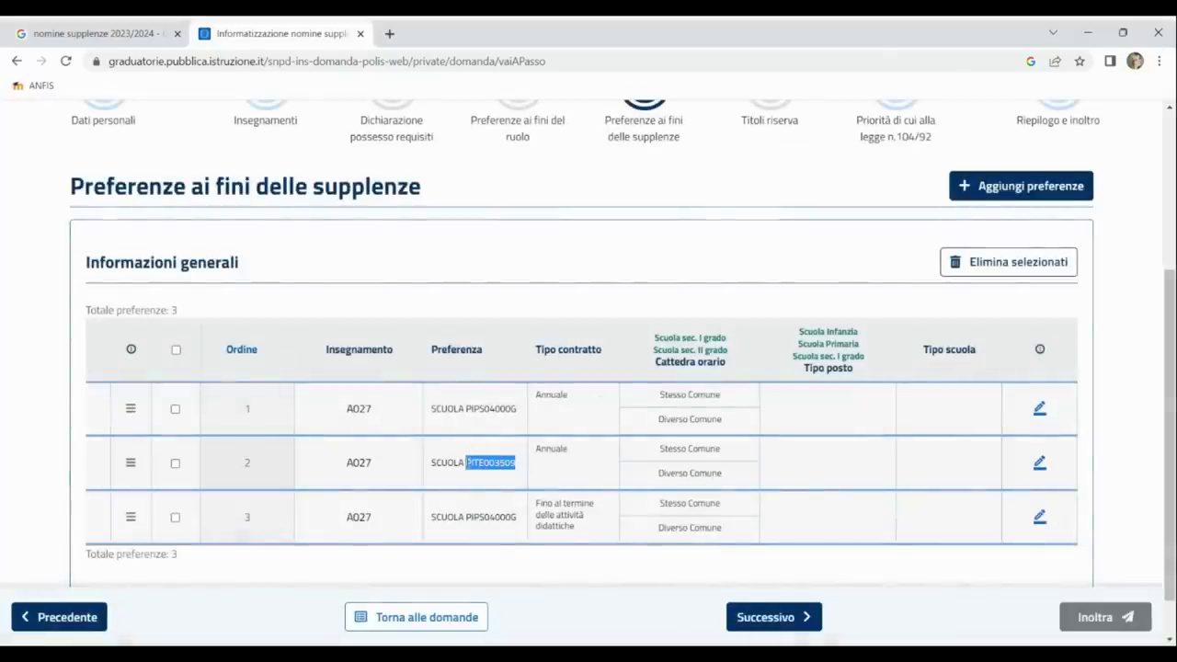
click(1011, 188)
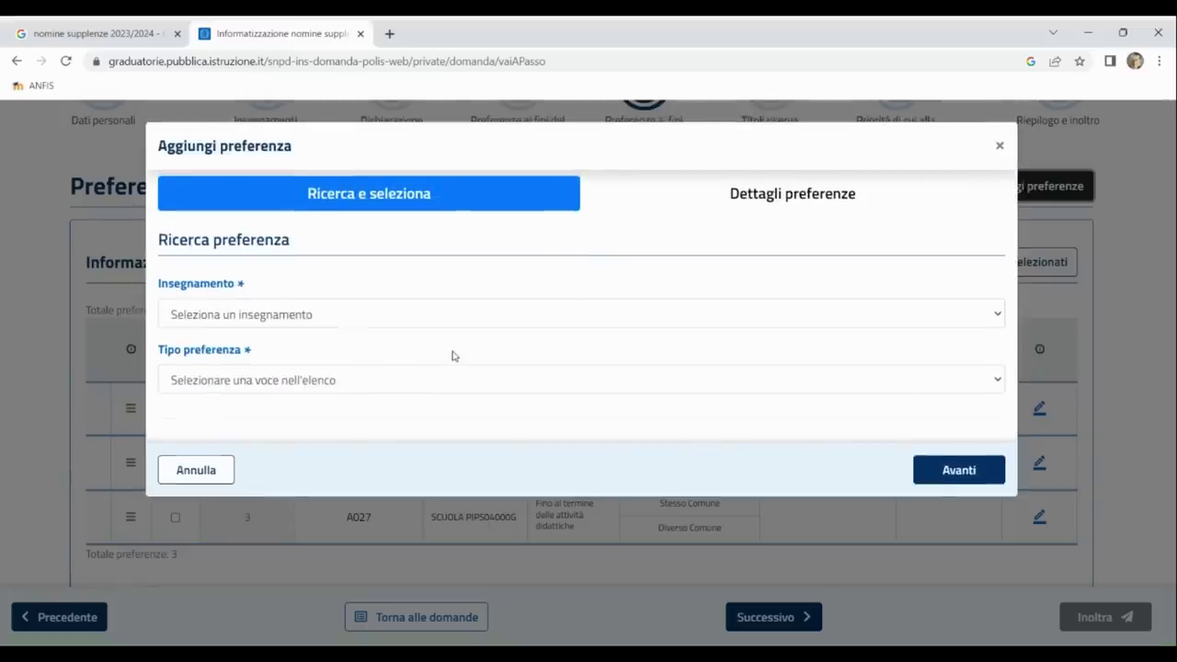
click(294, 315)
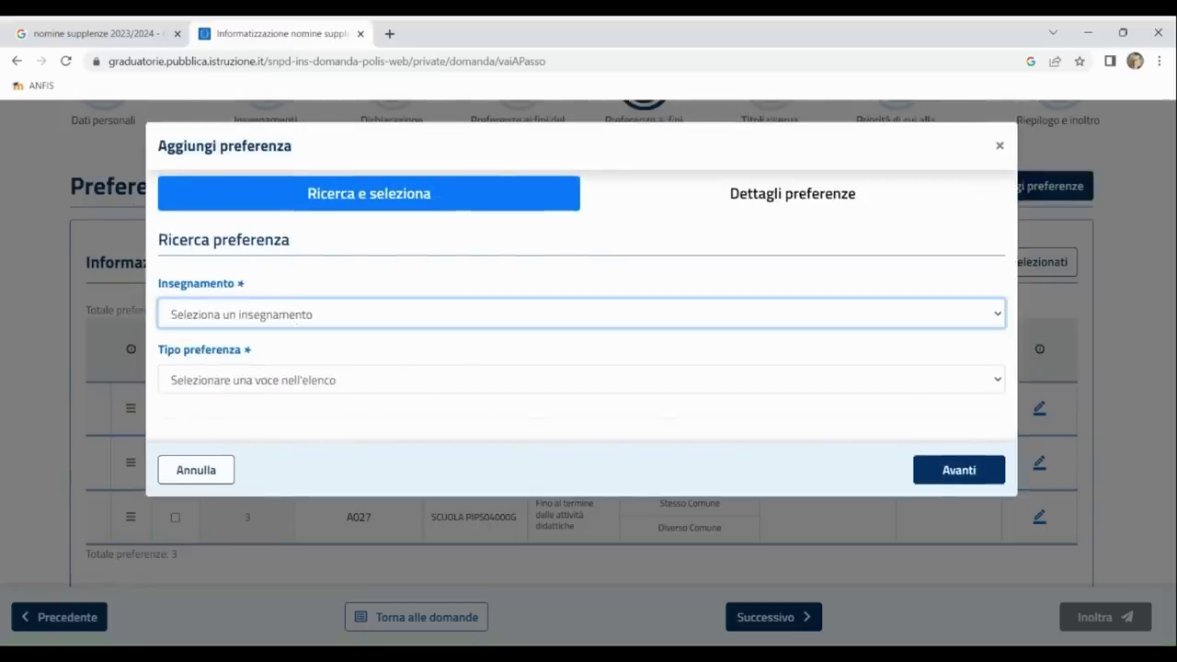
click(295, 440)
click(264, 381)
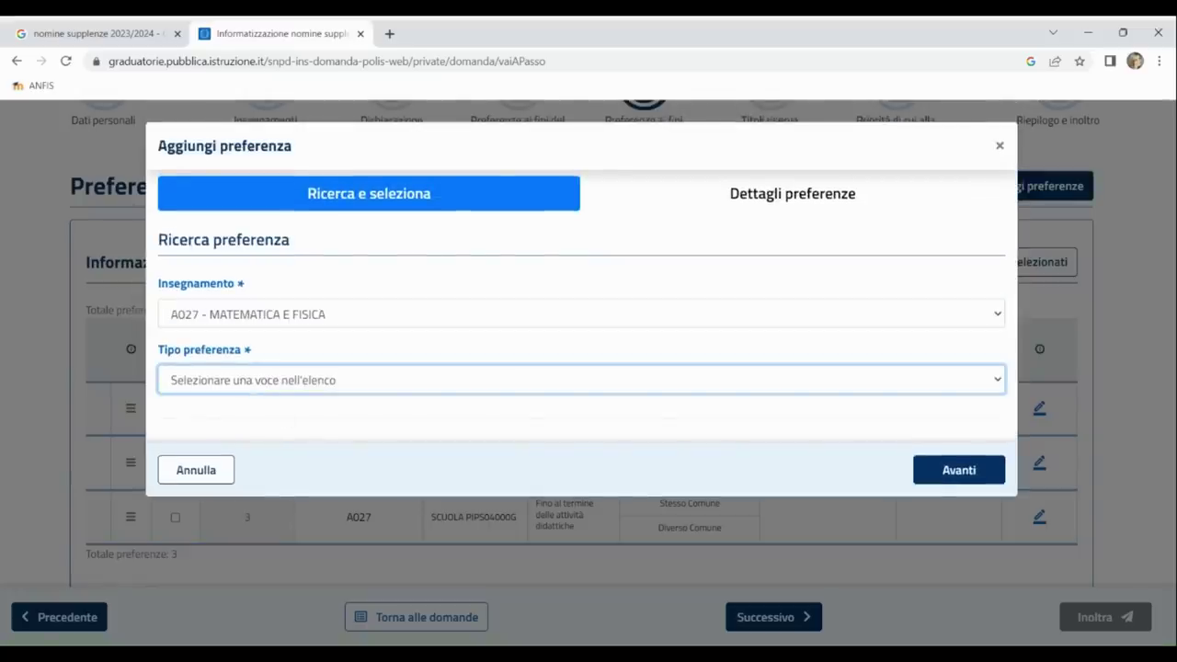
click(257, 428)
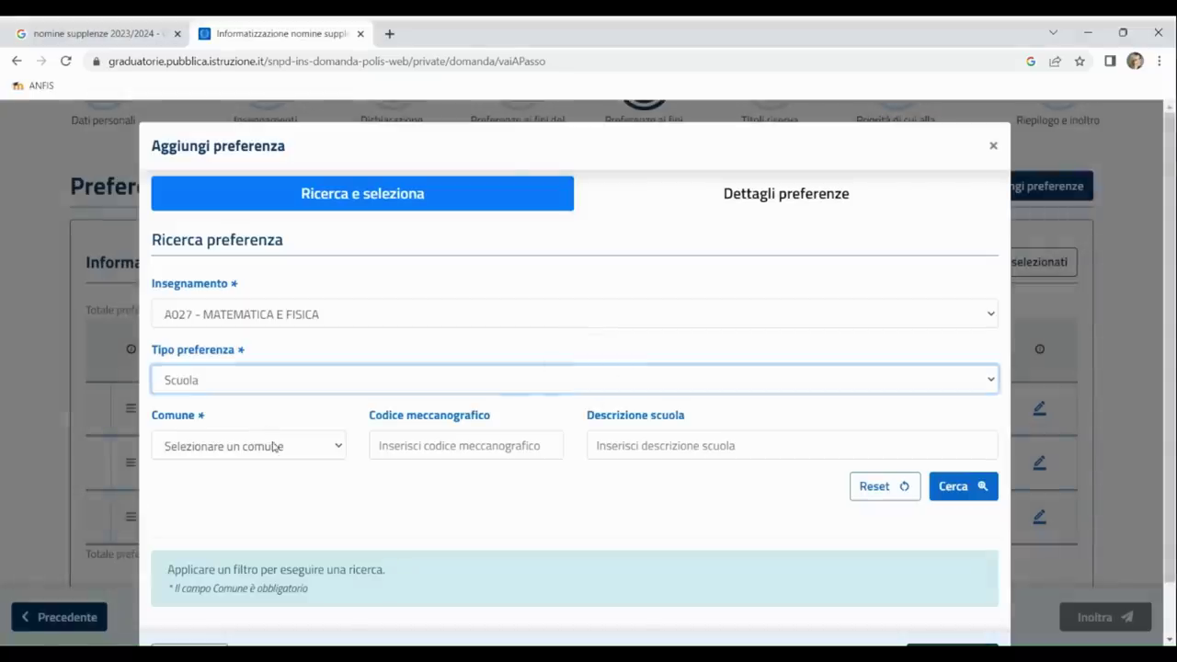
Step: Search the comune of PISA for school code PITE003509, select that school and proceed to the preference details
click(276, 447)
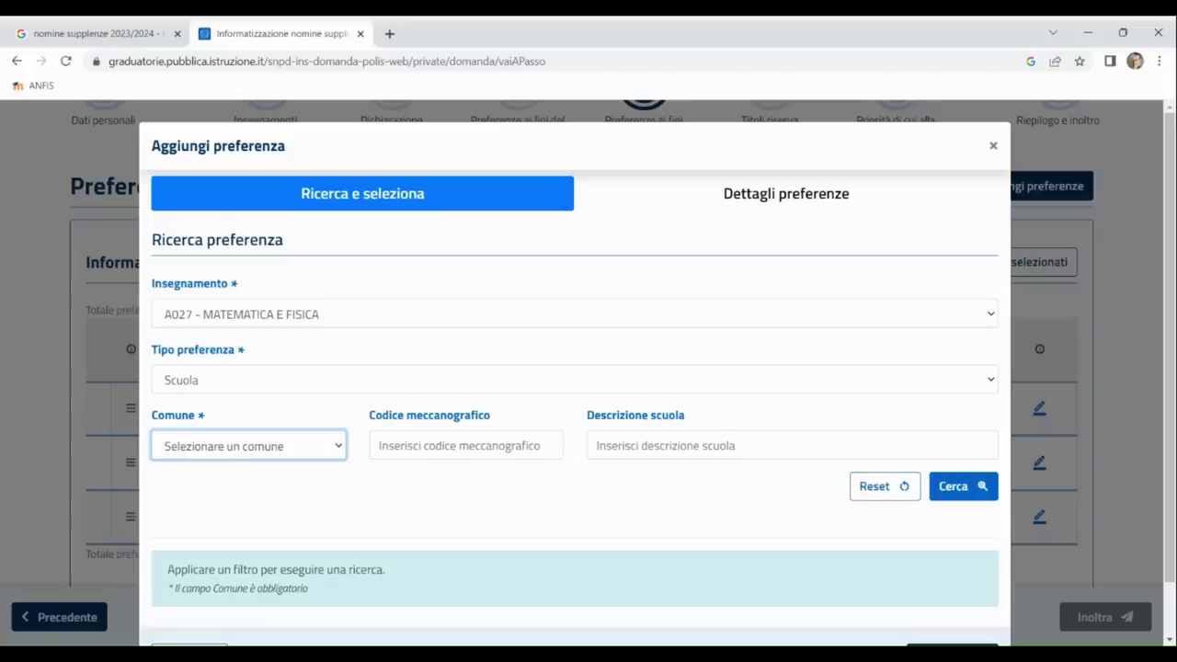
text(pisa)
click(421, 443)
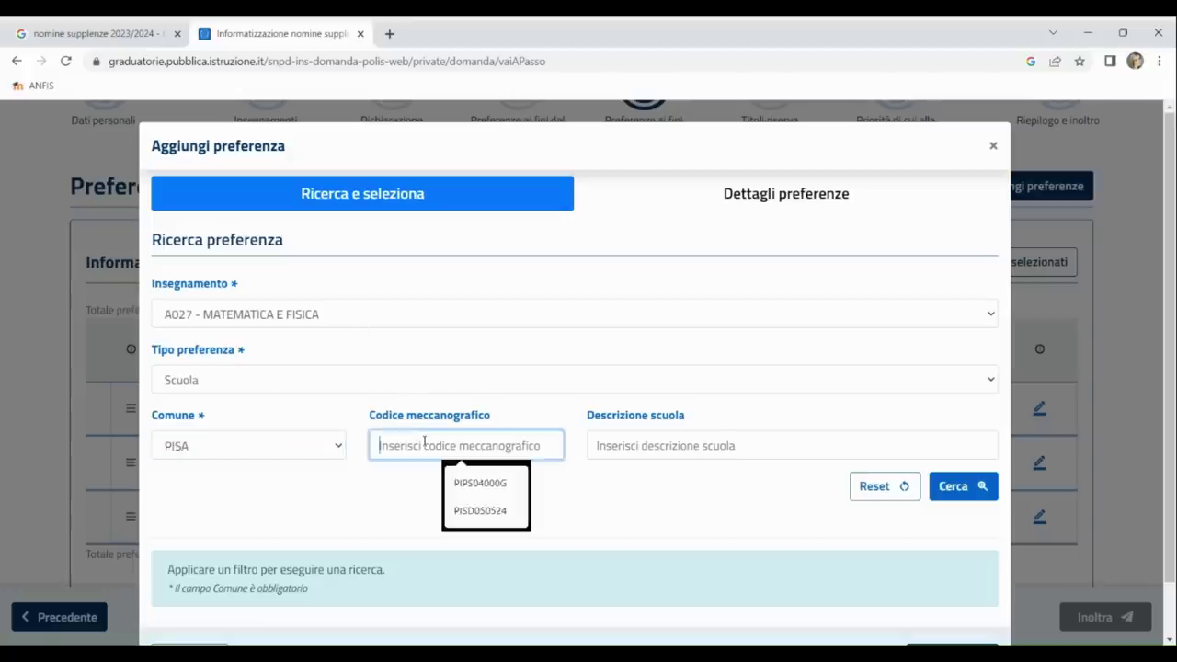
click(432, 487)
click(972, 485)
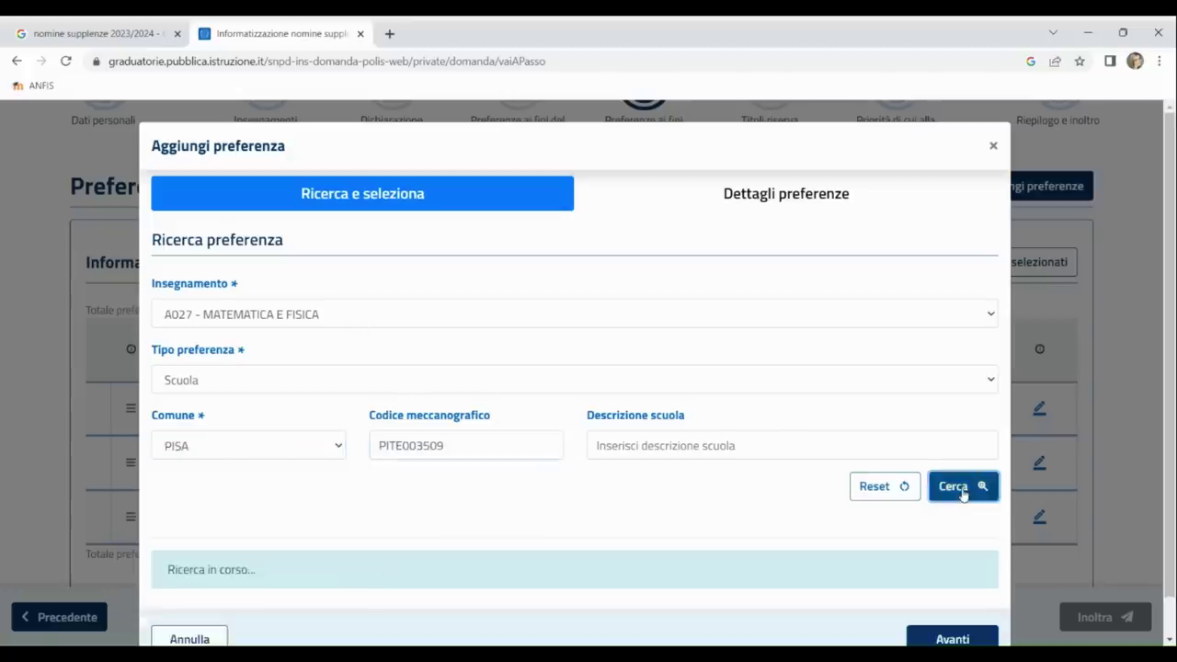
scroll(518, 468, down, 1)
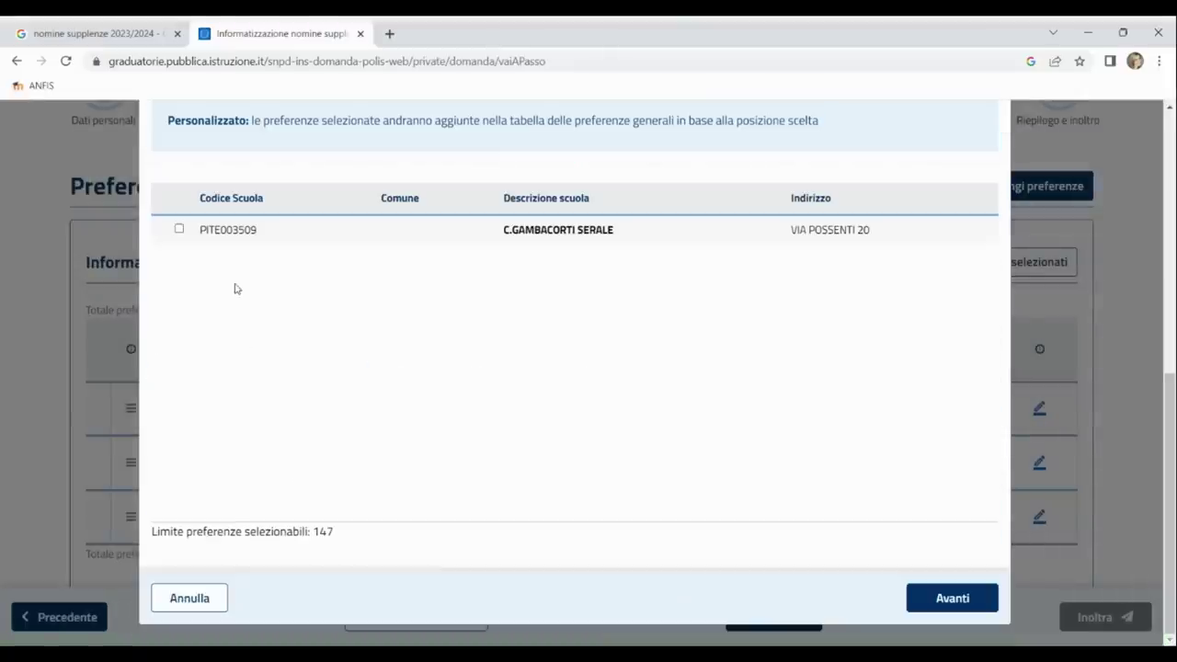
click(179, 229)
click(952, 598)
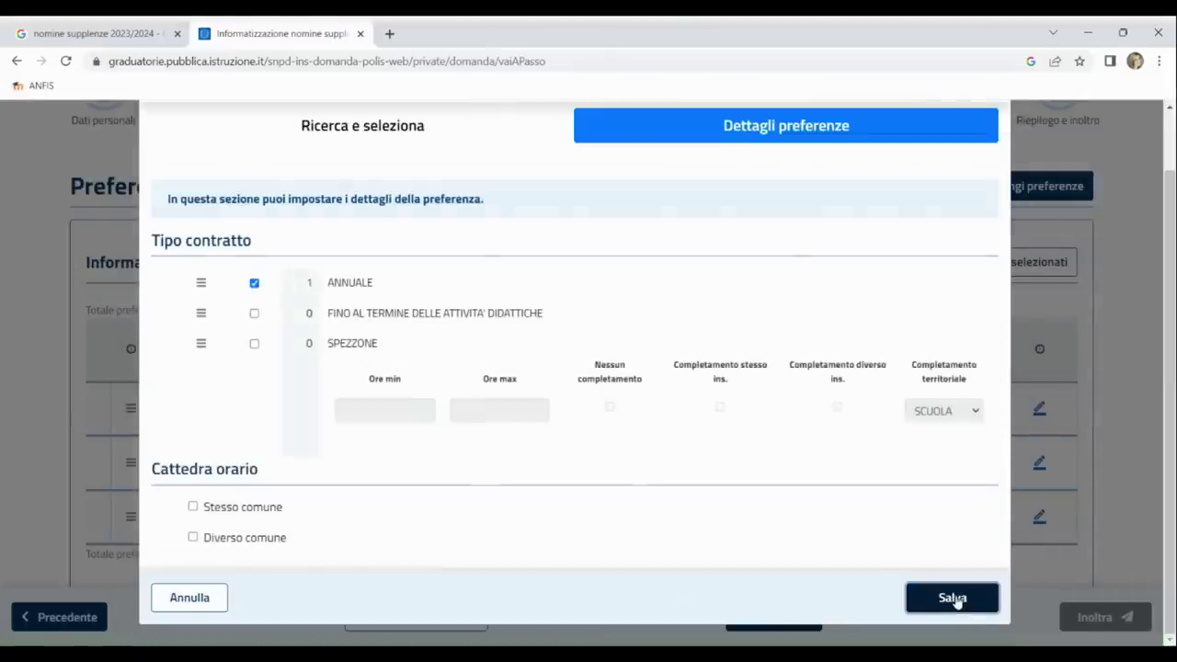
Step: Choose only Fino al termine delle attività didattiche for PITE003509, enable Stesso comune and Diverso comune, and save the preference
click(254, 283)
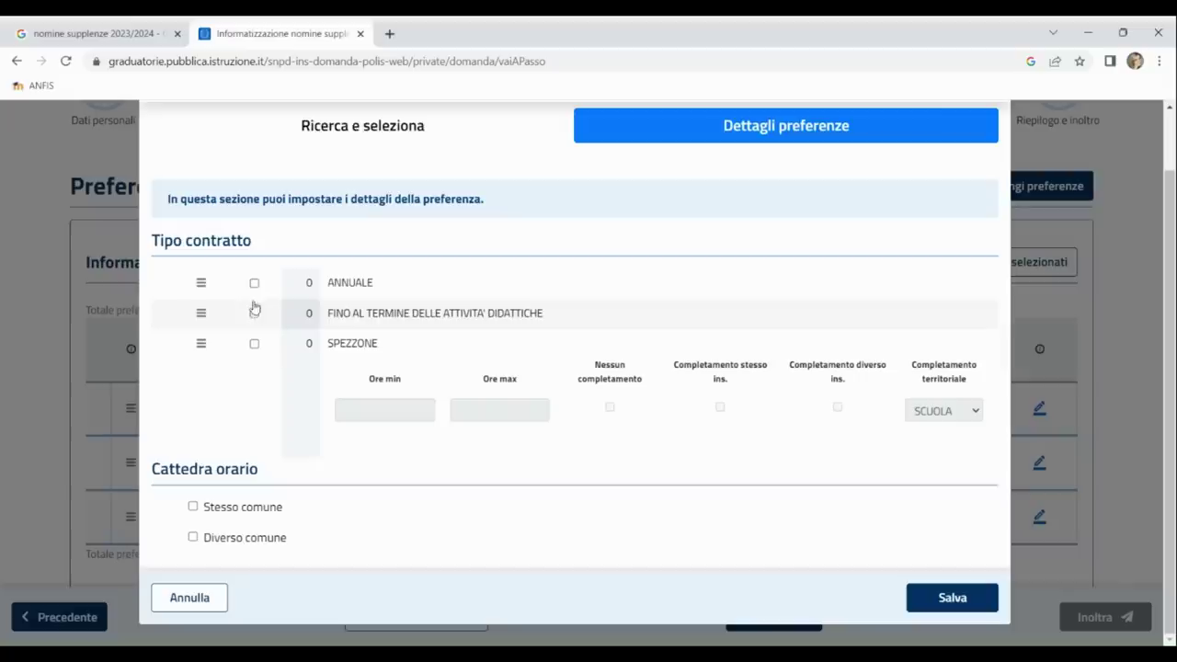
click(254, 314)
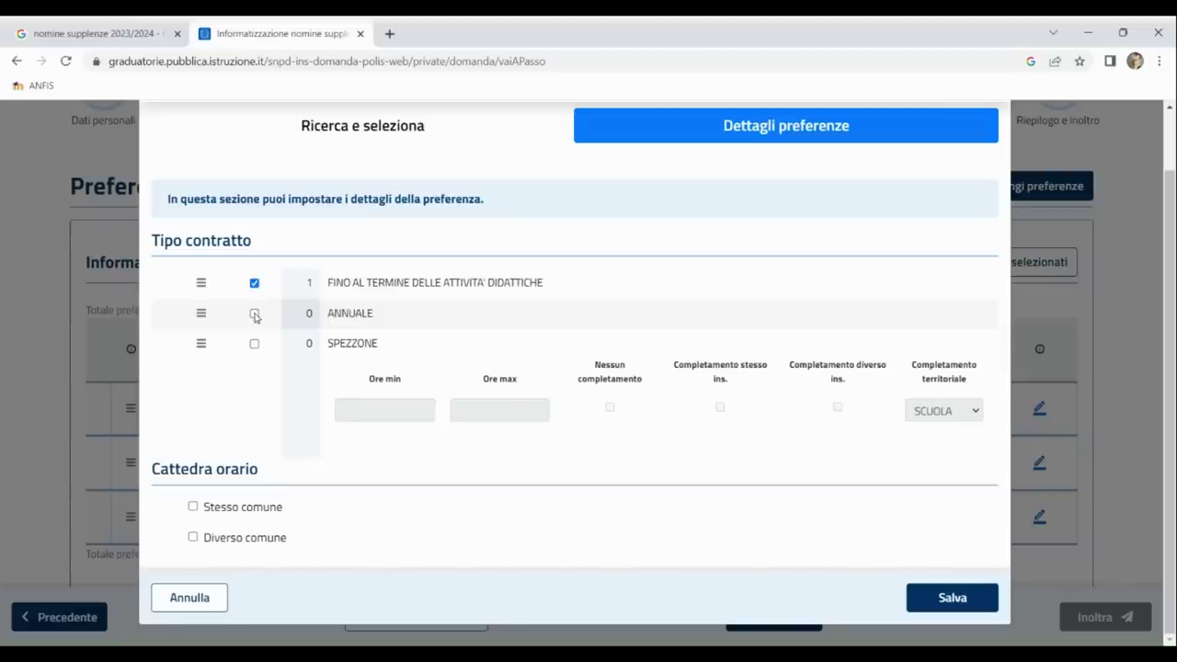
click(193, 508)
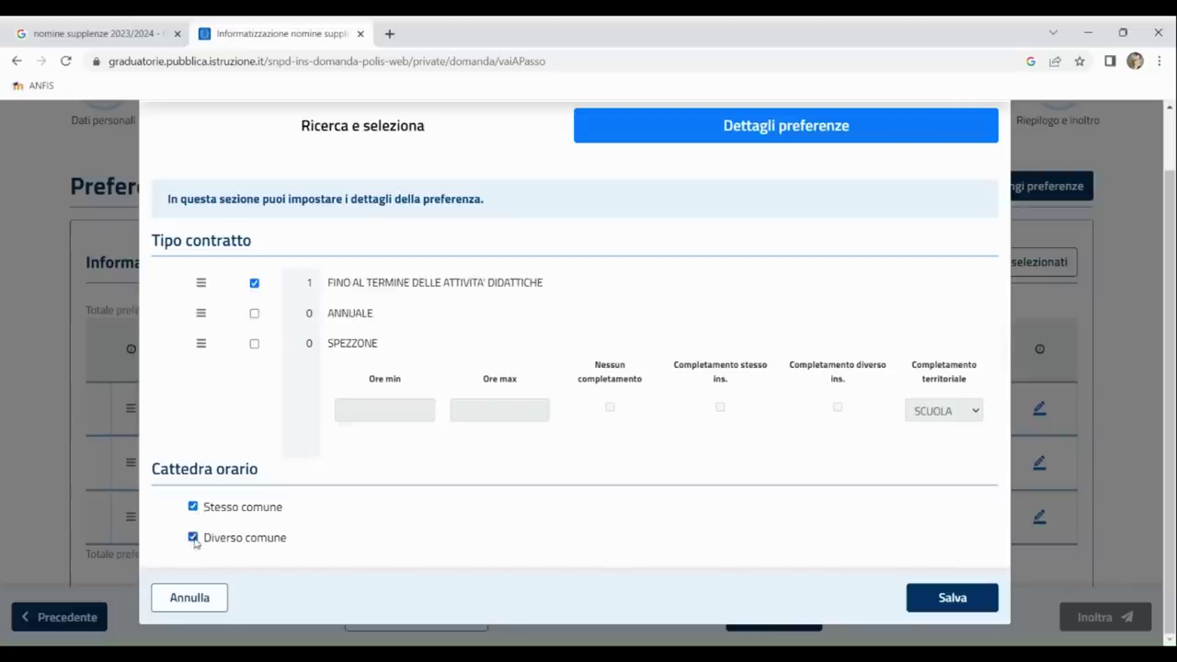
click(938, 598)
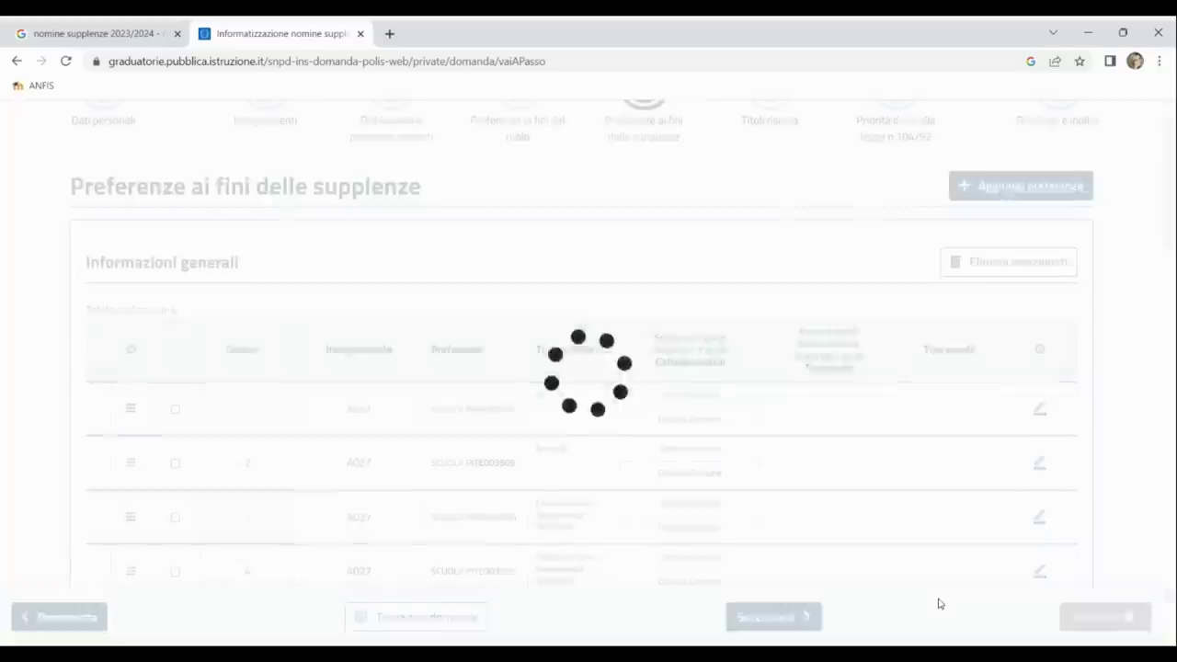
scroll(940, 603, down, 2)
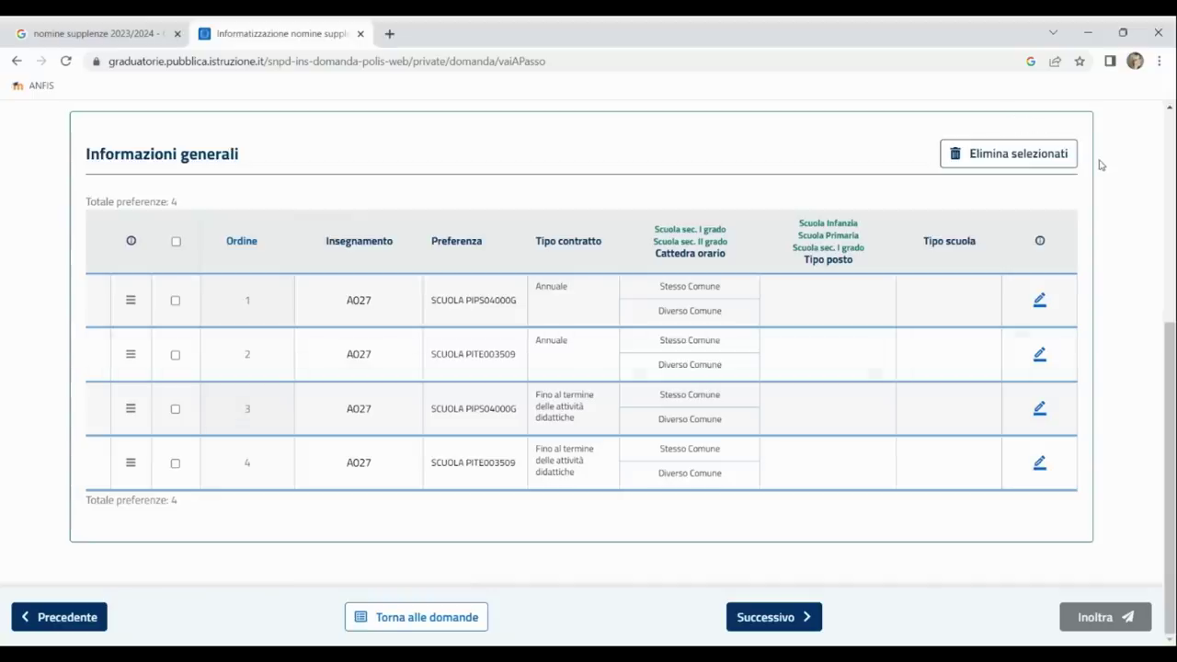
Step: Start a new supply-teaching preference for A027 - MATEMATICA E FISICA with preference type Scuola
scroll(1100, 164, up, 2)
click(1024, 181)
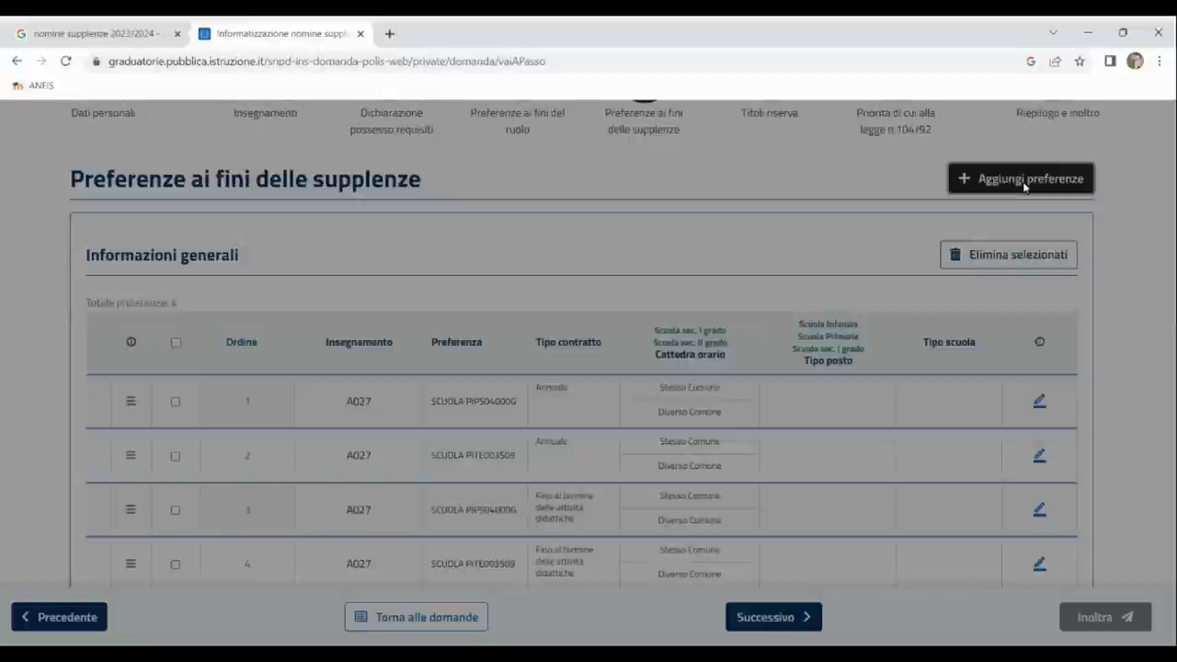
click(294, 316)
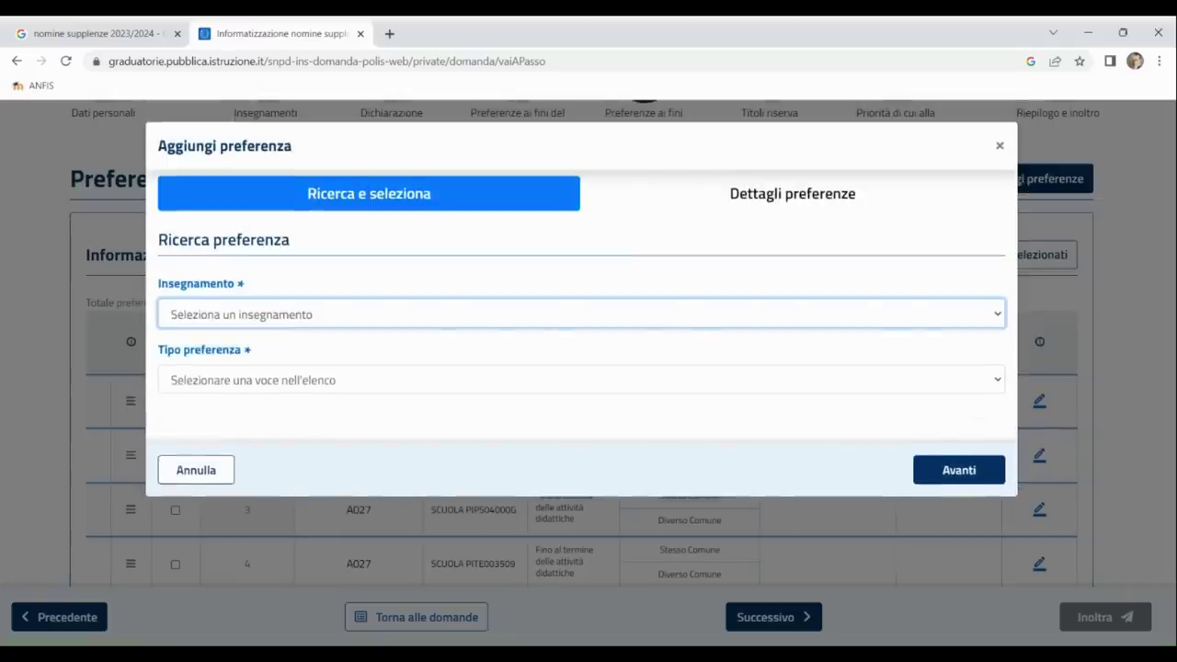
click(288, 397)
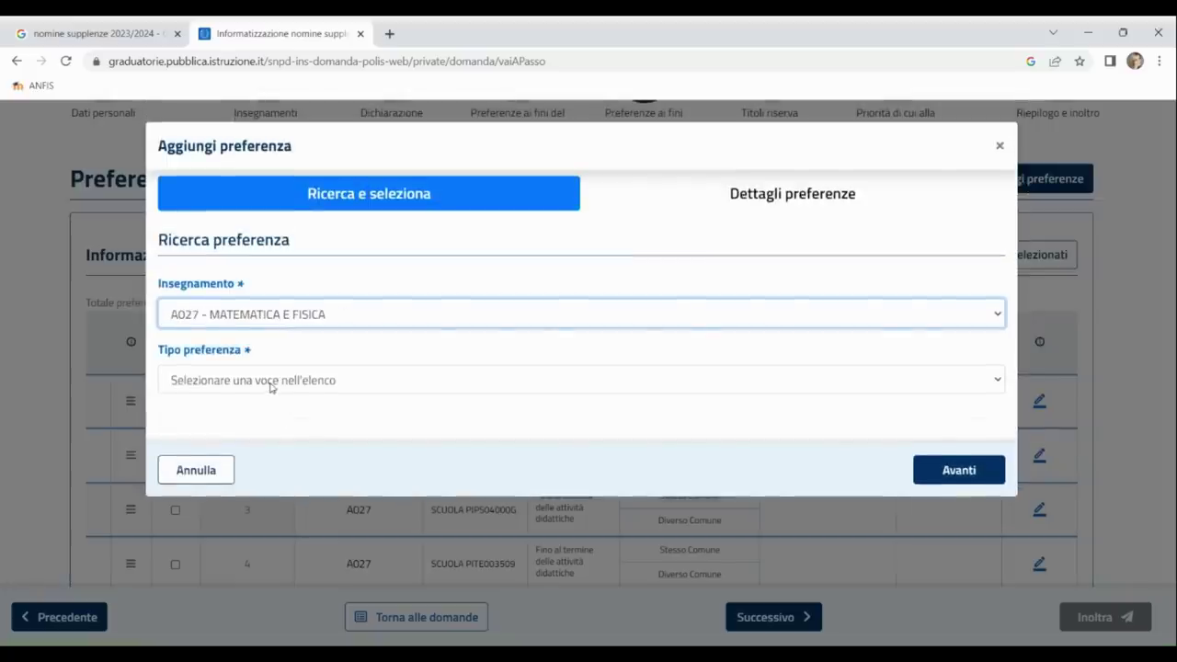
click(270, 387)
click(263, 429)
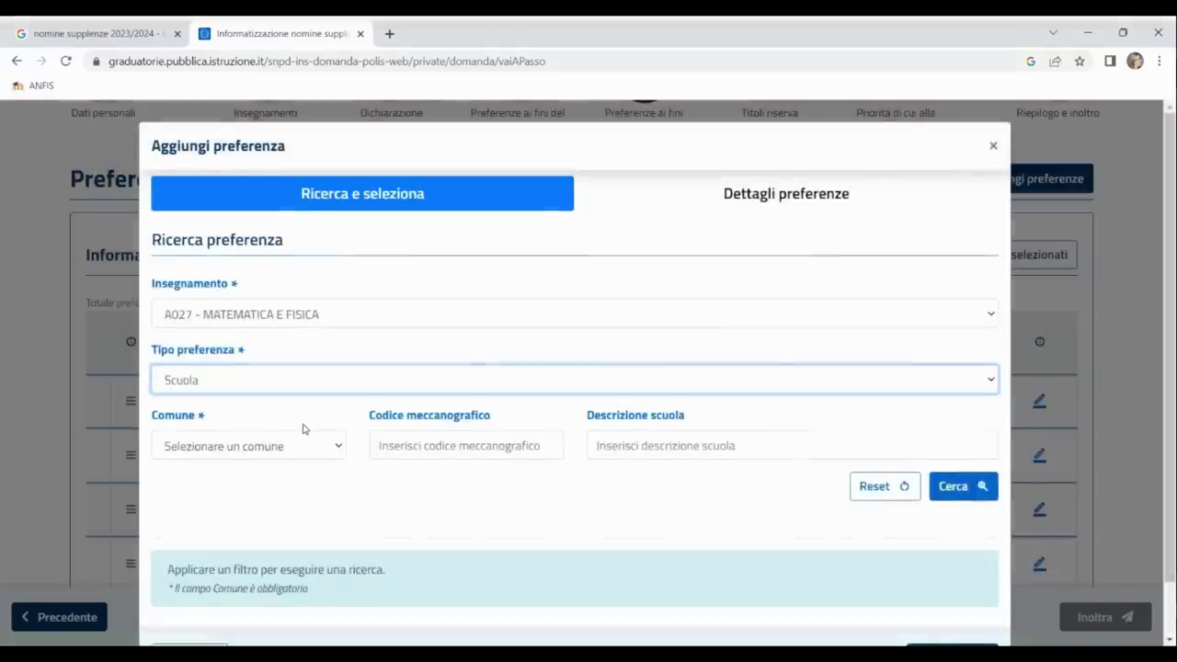
Step: Search the comune of PISA for school code PITE003509, select that school and proceed to the preference details
scroll(305, 429, down, 1)
click(283, 389)
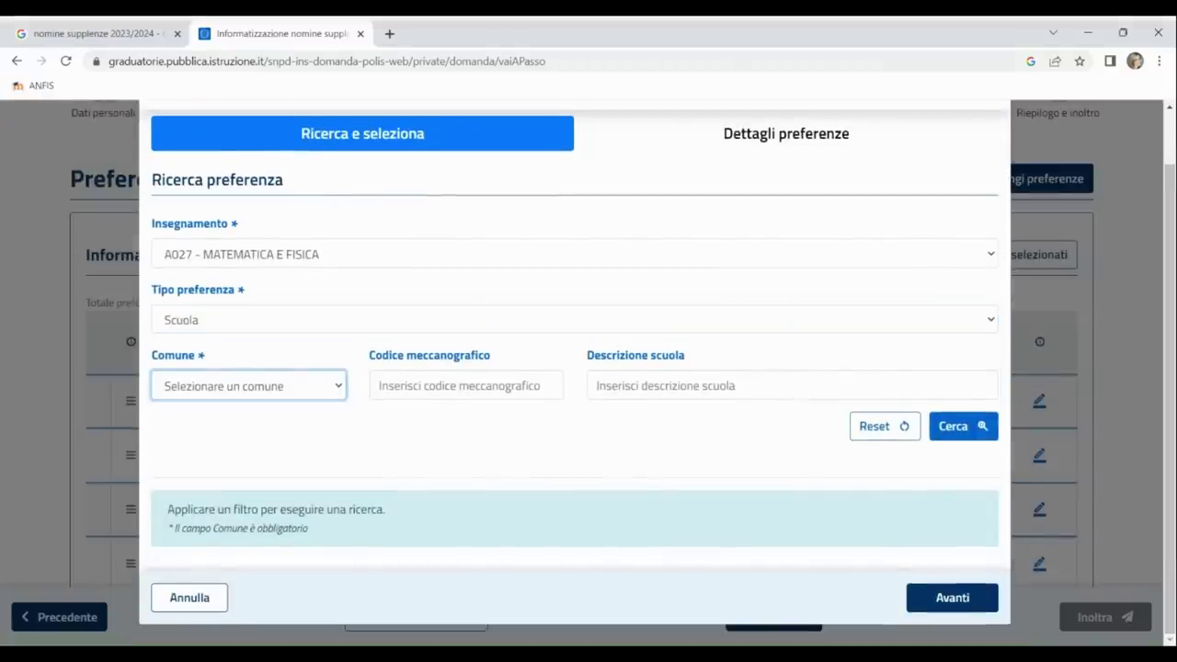
text(pisa)
click(455, 386)
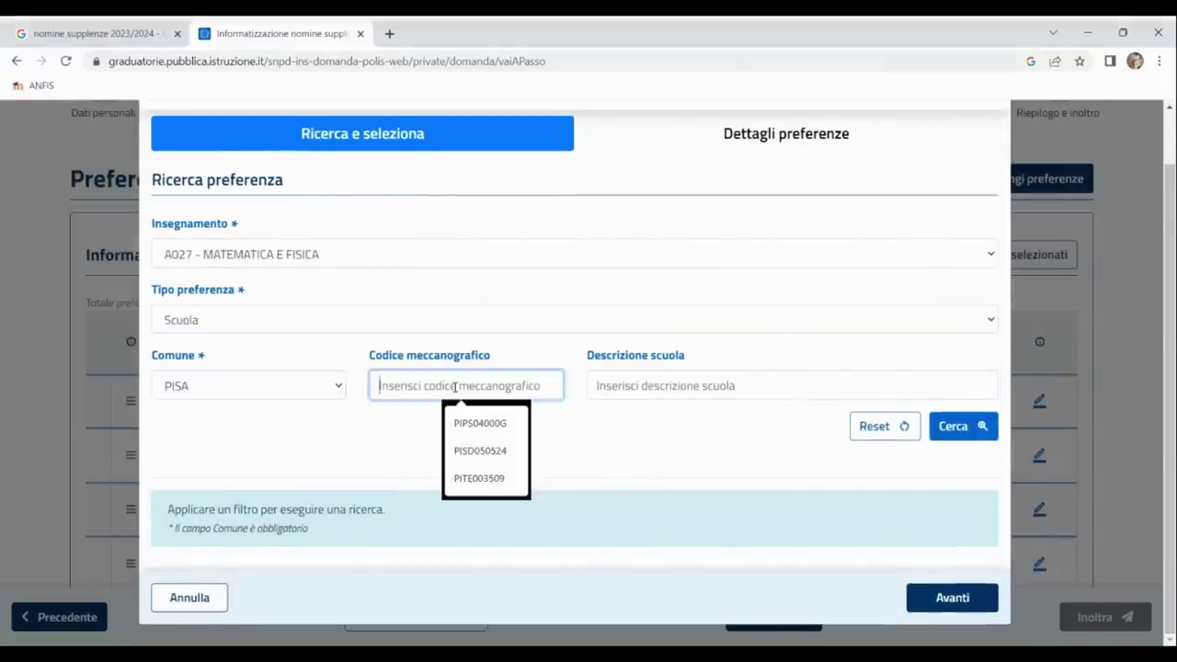
text(PITE003509)
click(958, 427)
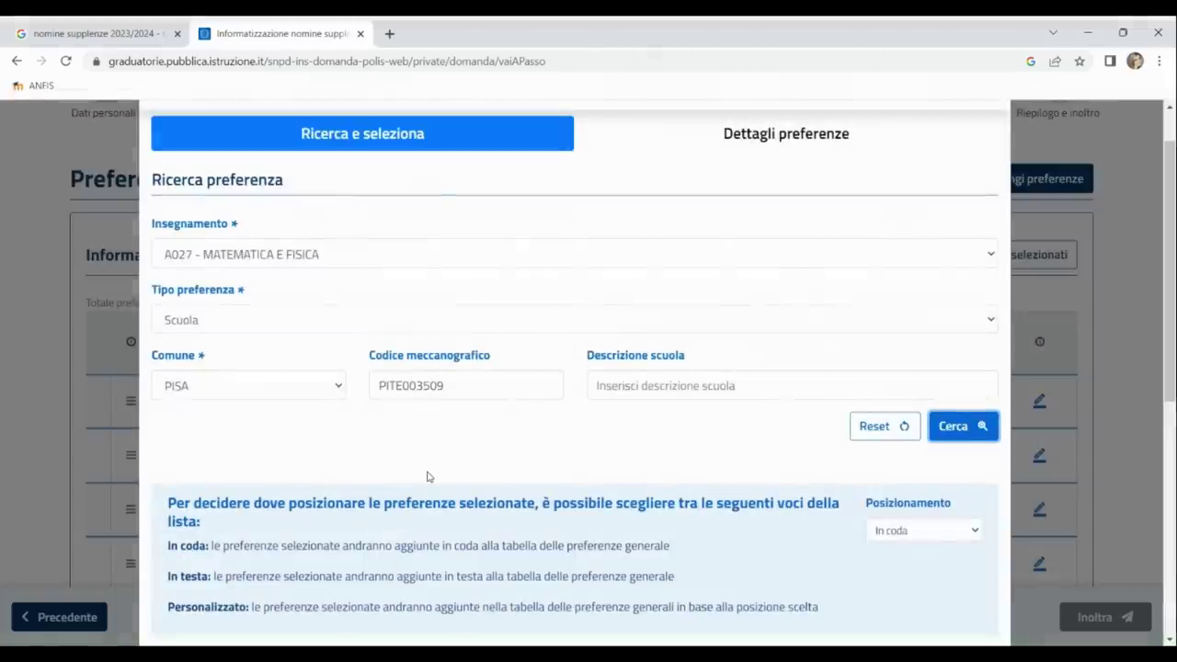
scroll(466, 466, down, 5)
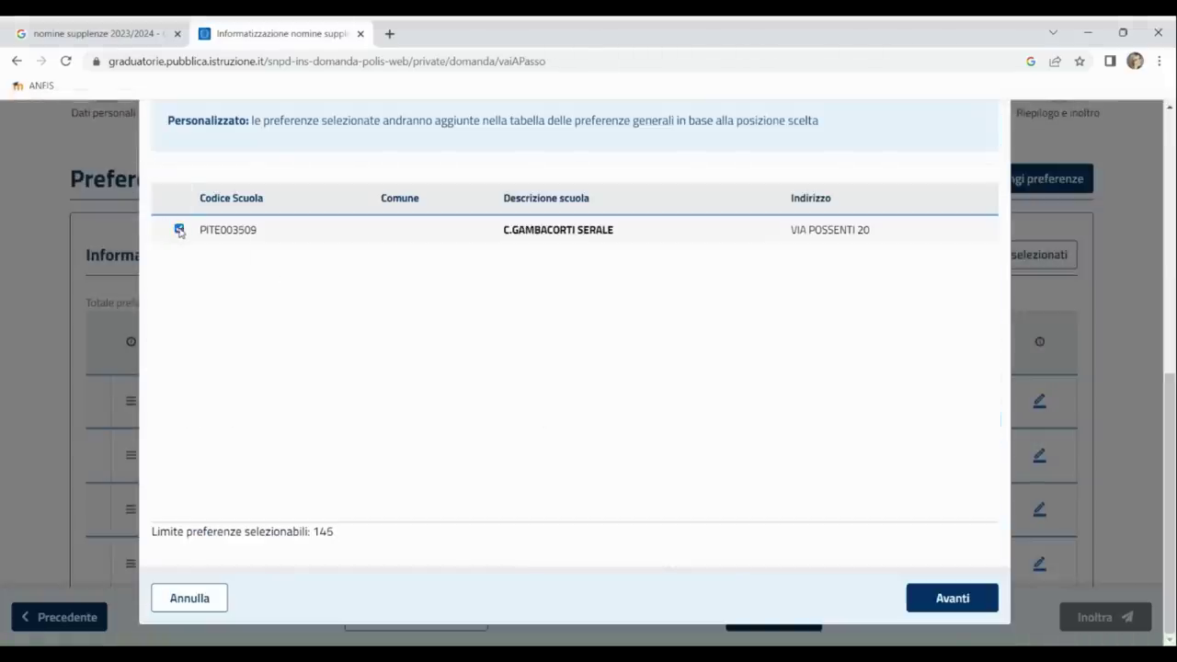
click(939, 602)
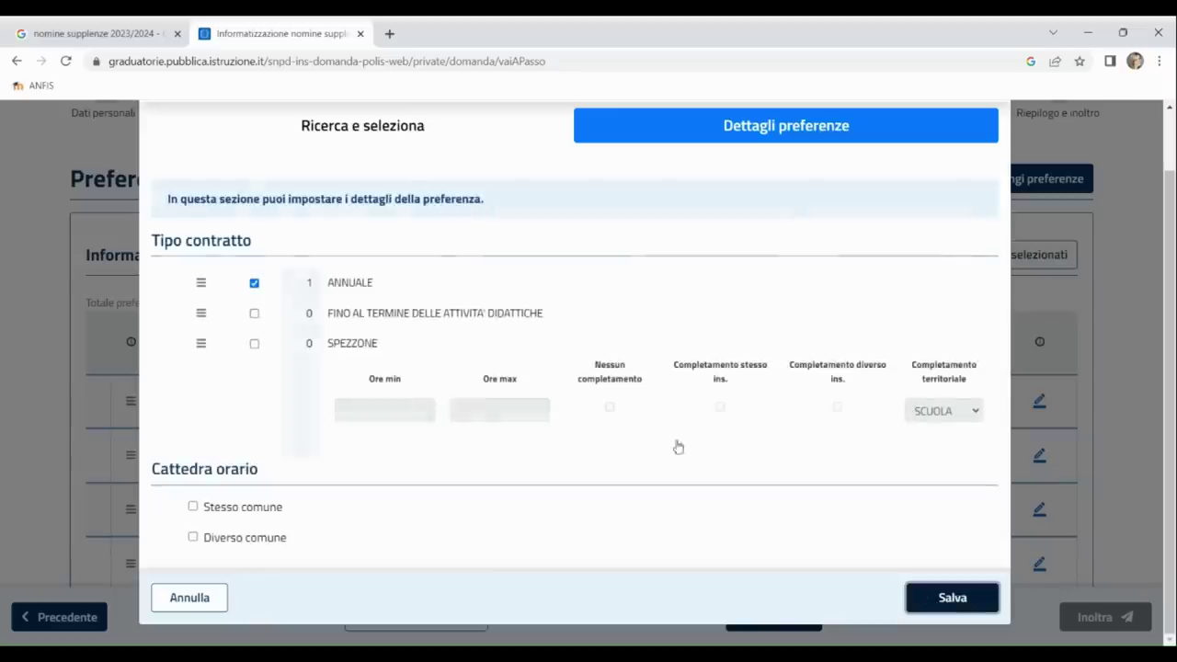
Step: Choose only Spezzone for PITE003509 with 7 to 14 hours and Nessun completamento, and save the preference
click(254, 285)
click(254, 343)
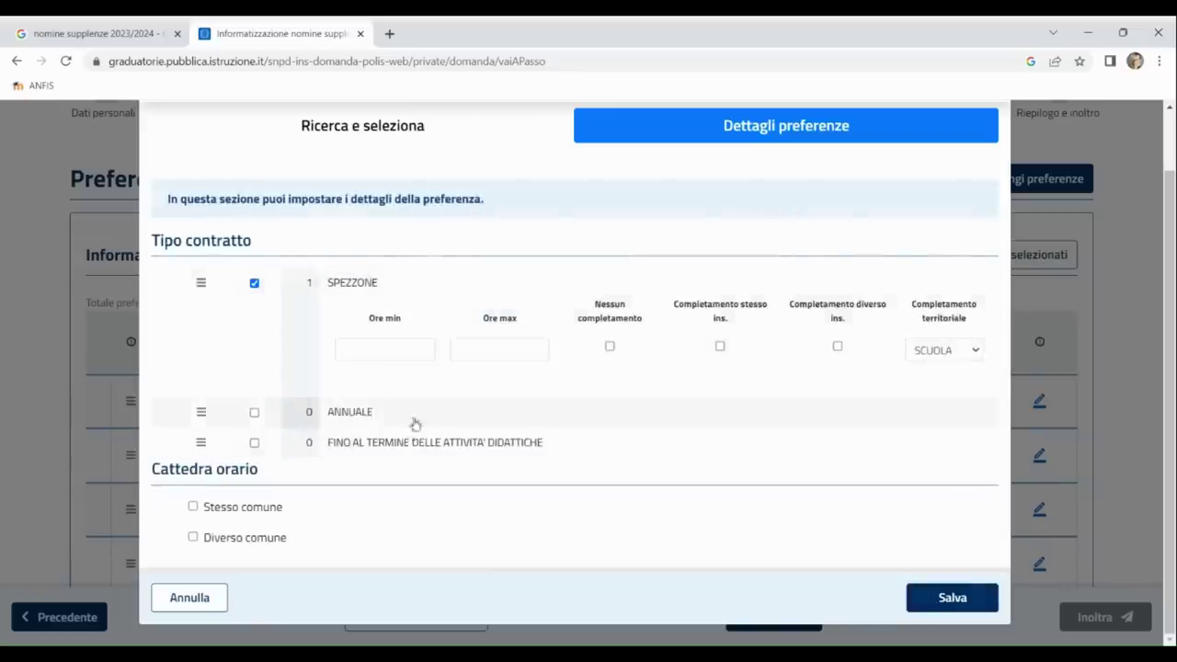
click(391, 357)
text(7)
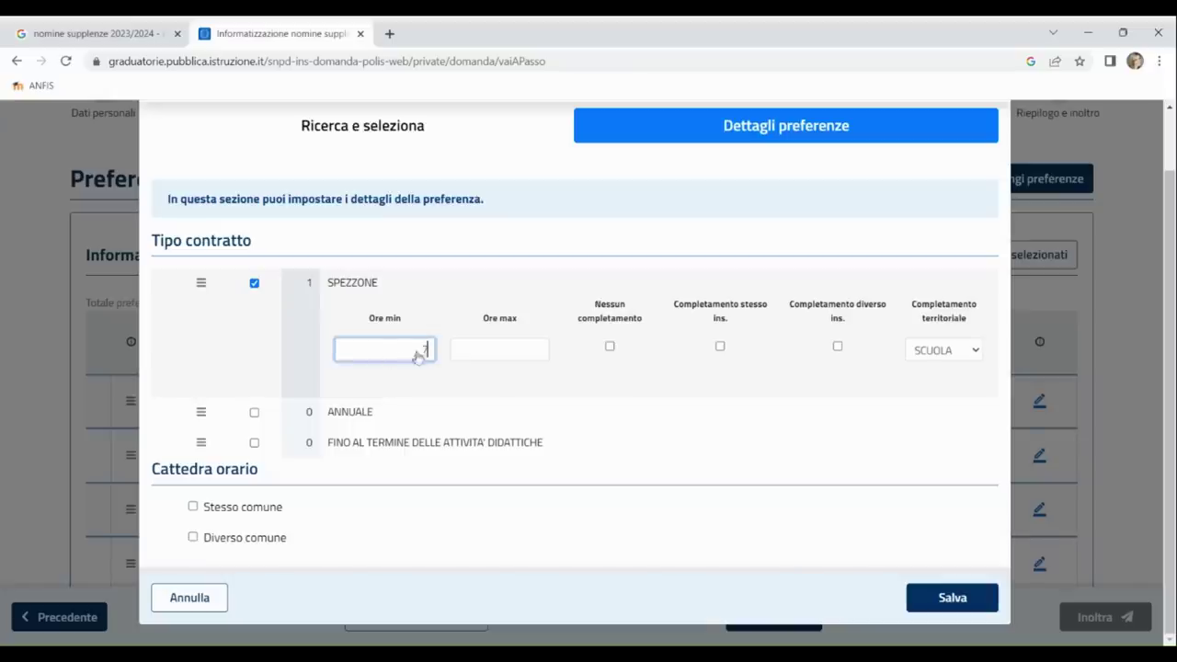
click(508, 358)
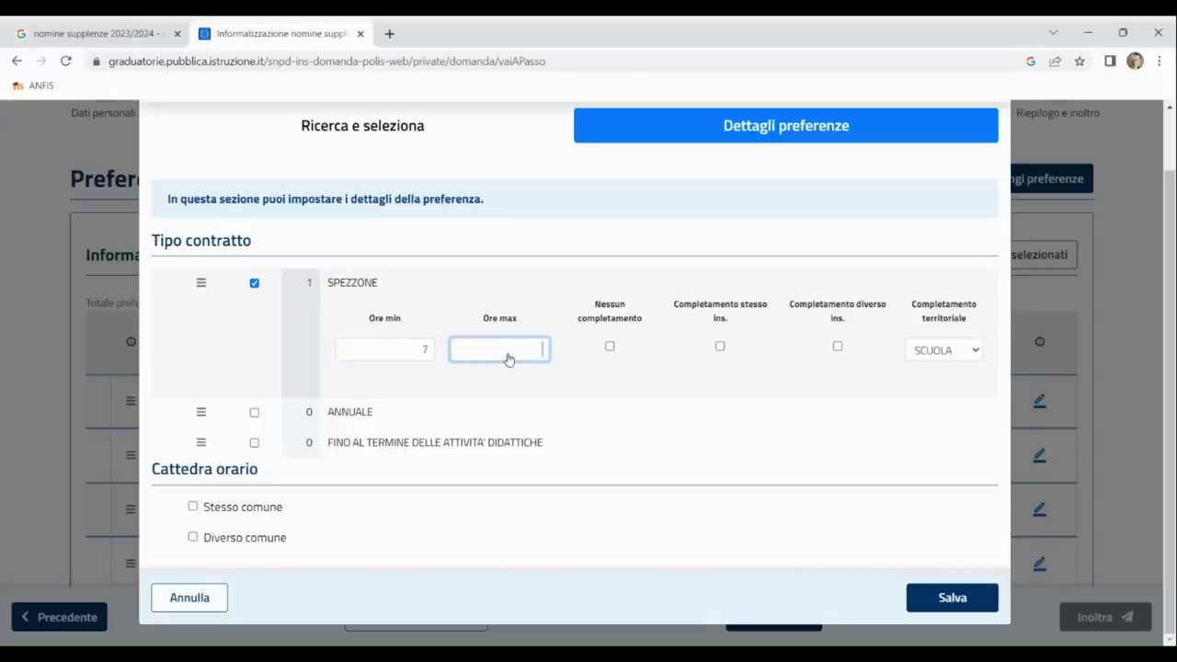
click(609, 347)
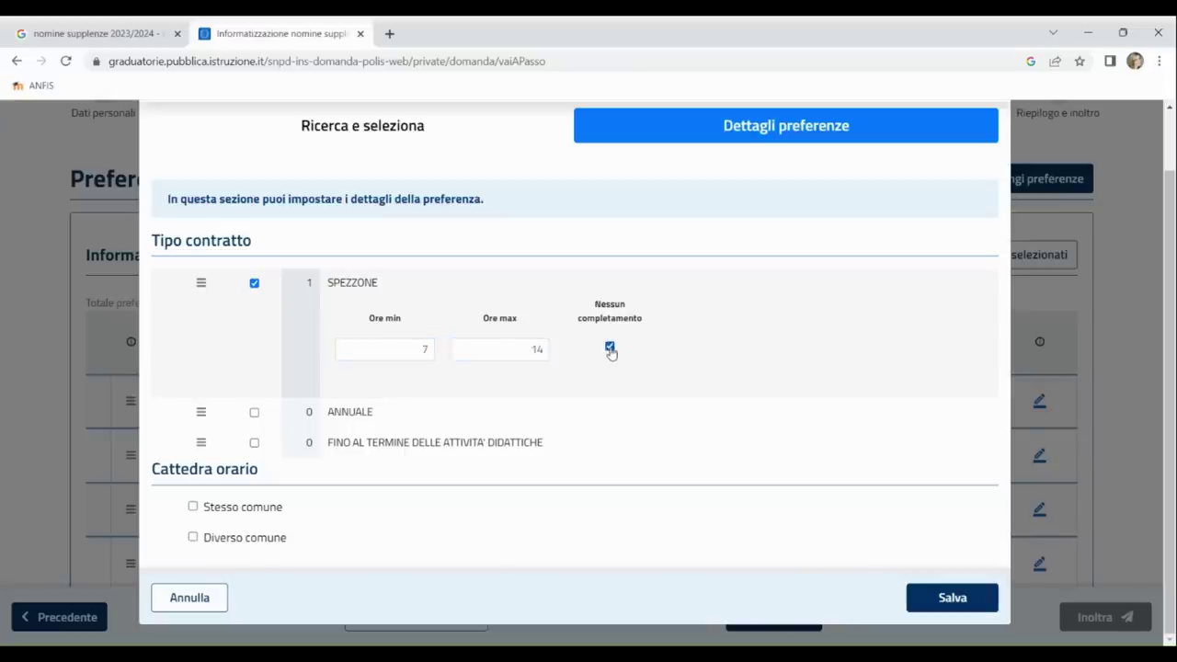
click(946, 596)
Step: Copy school code PIPS04000G from the first preference and start another A027 - MATEMATICA E FISICA preference of type Scuola
scroll(867, 488, down, 3)
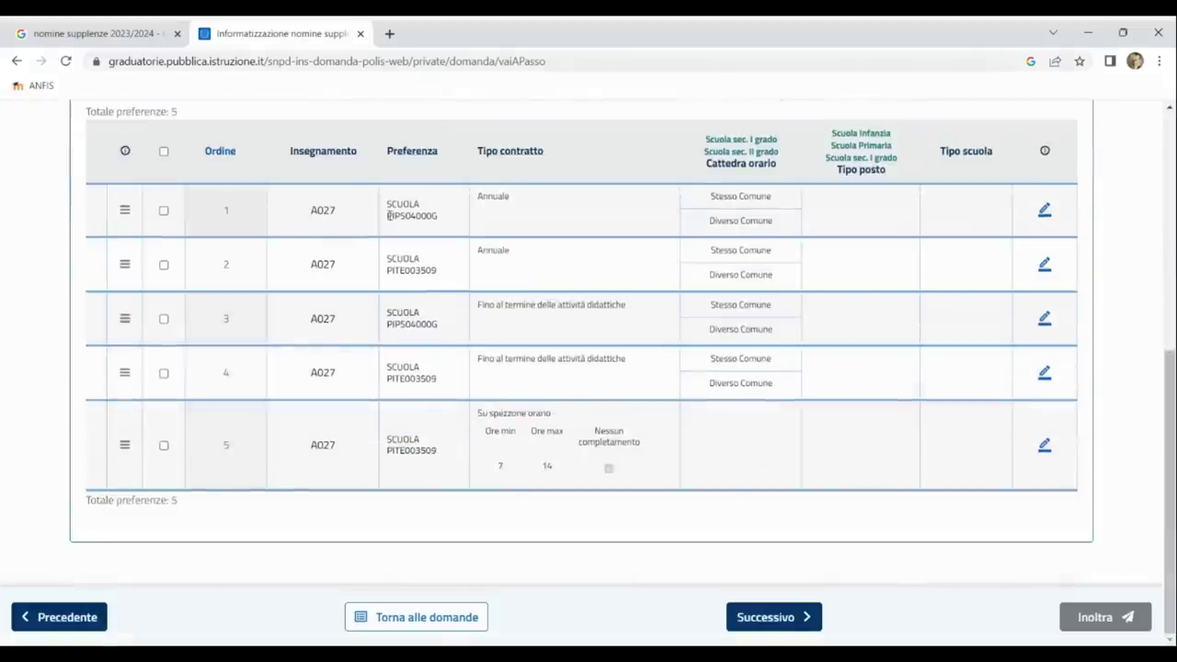
drag(388, 215, 440, 219)
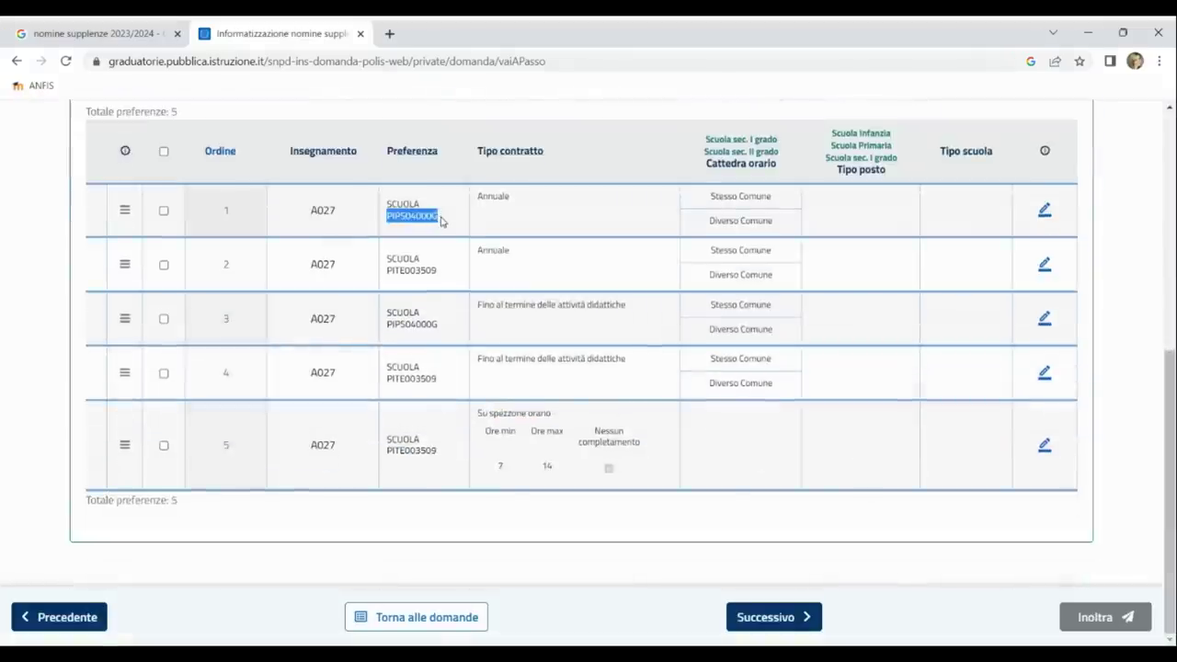
scroll(913, 304, up, 3)
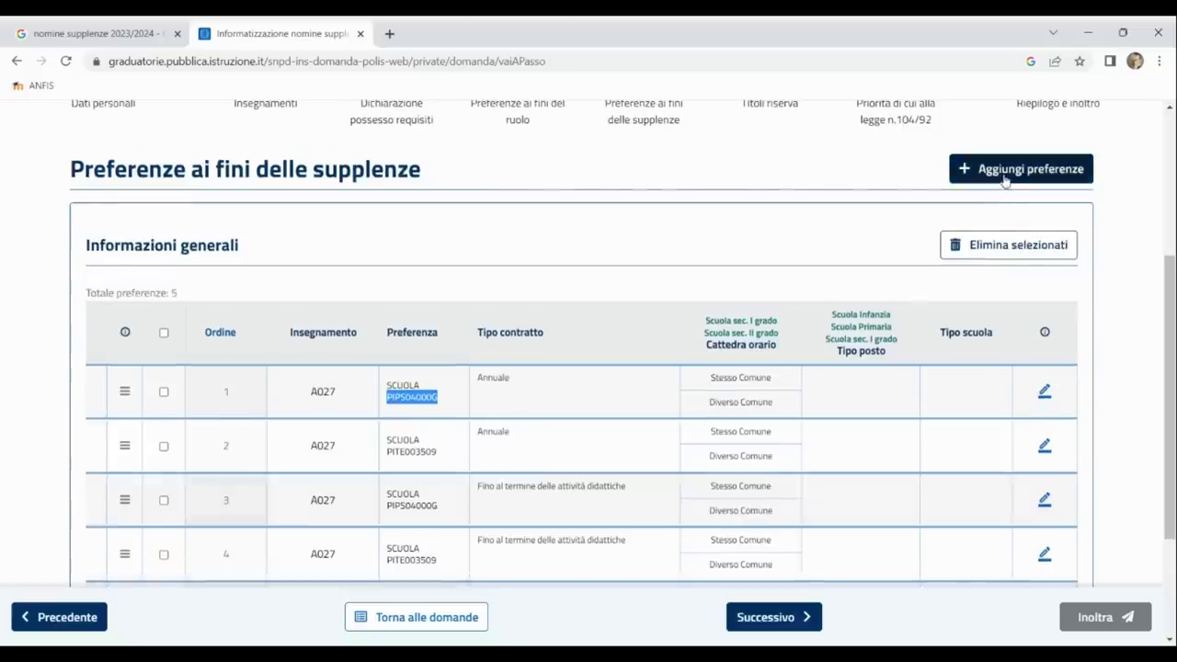
click(1005, 175)
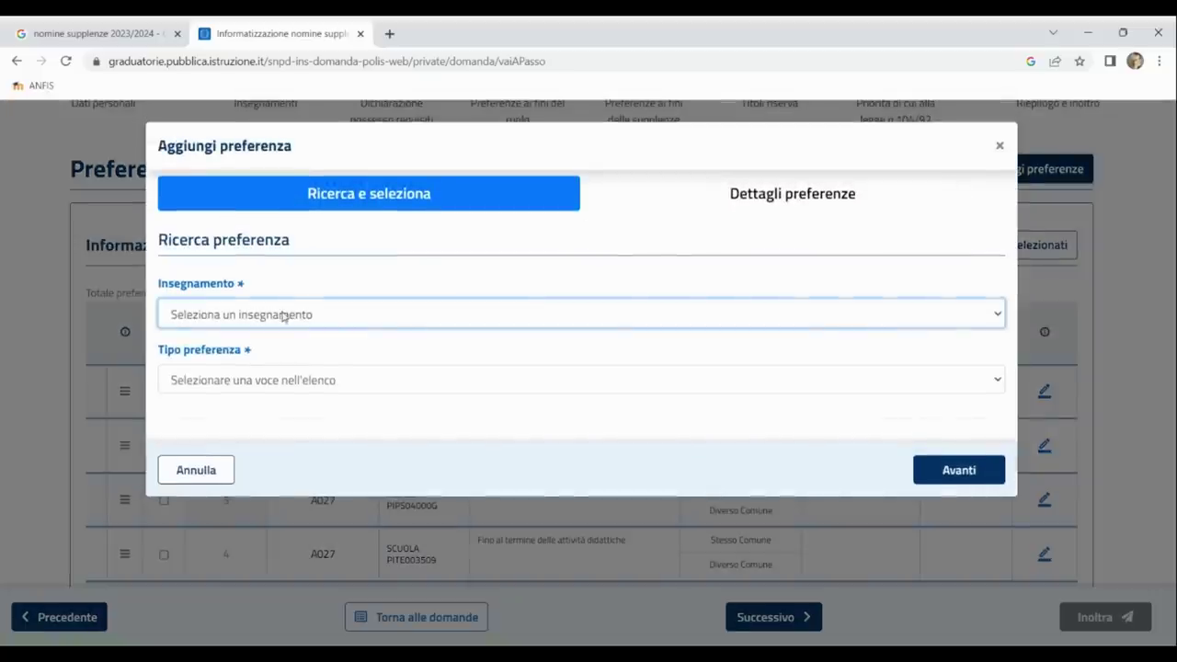
click(288, 435)
click(267, 383)
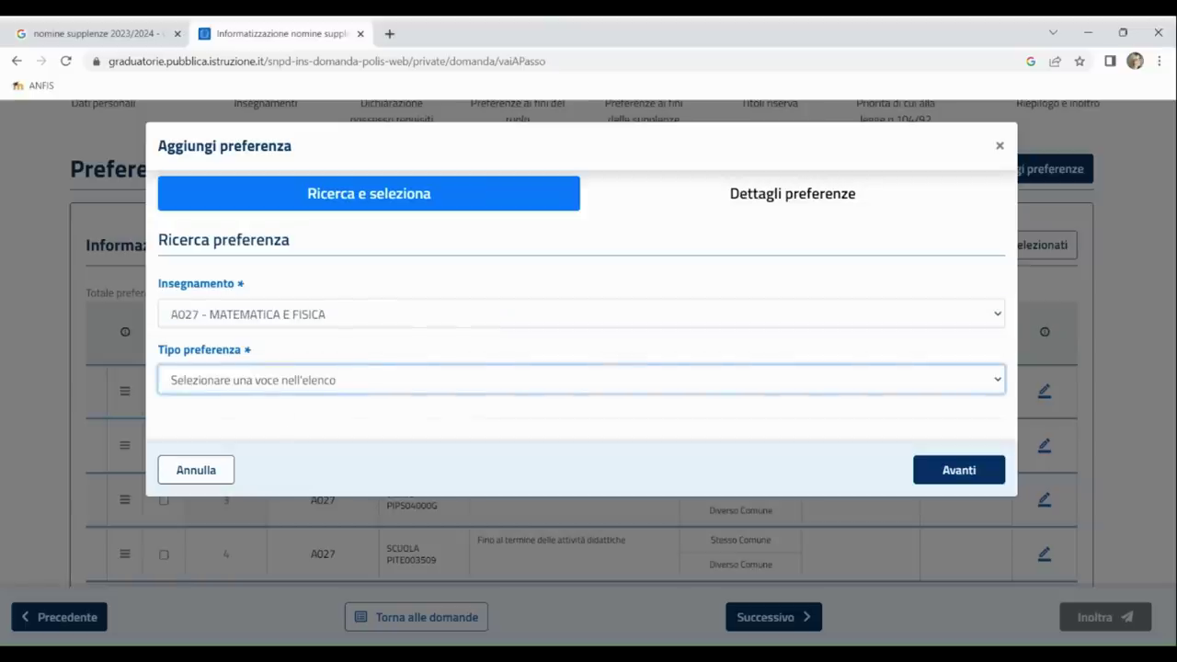
click(251, 426)
Step: Search the comune of PISA for school code PIPS04000G, select that school and proceed to the preference details
scroll(253, 413, down, 1)
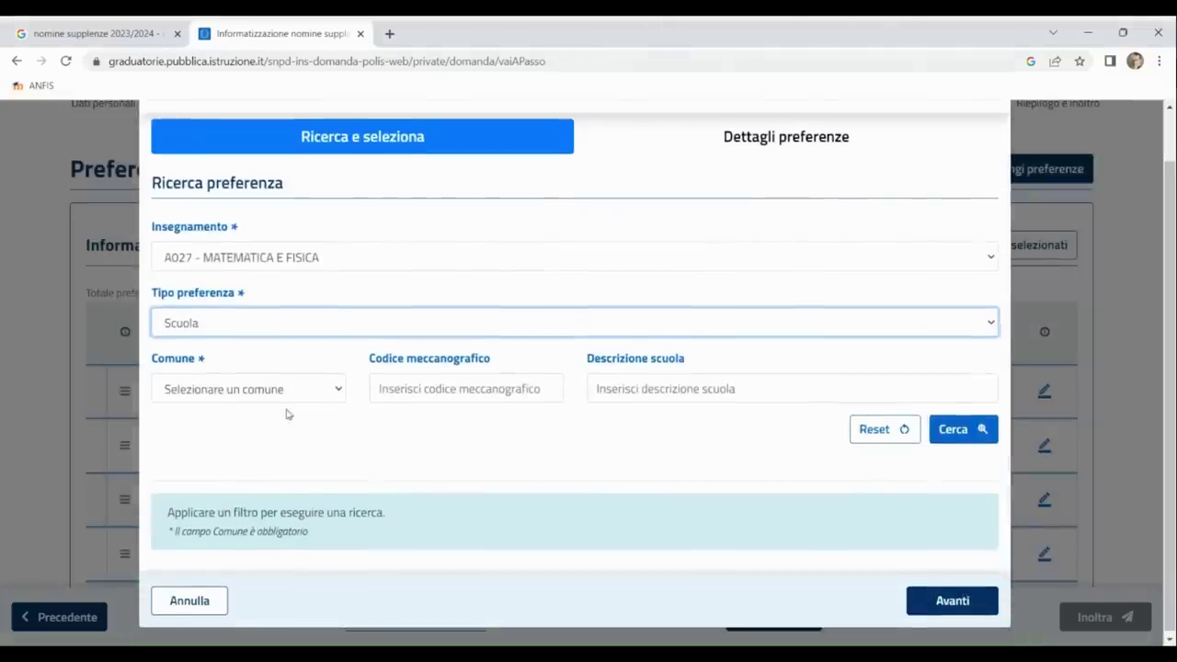
click(286, 394)
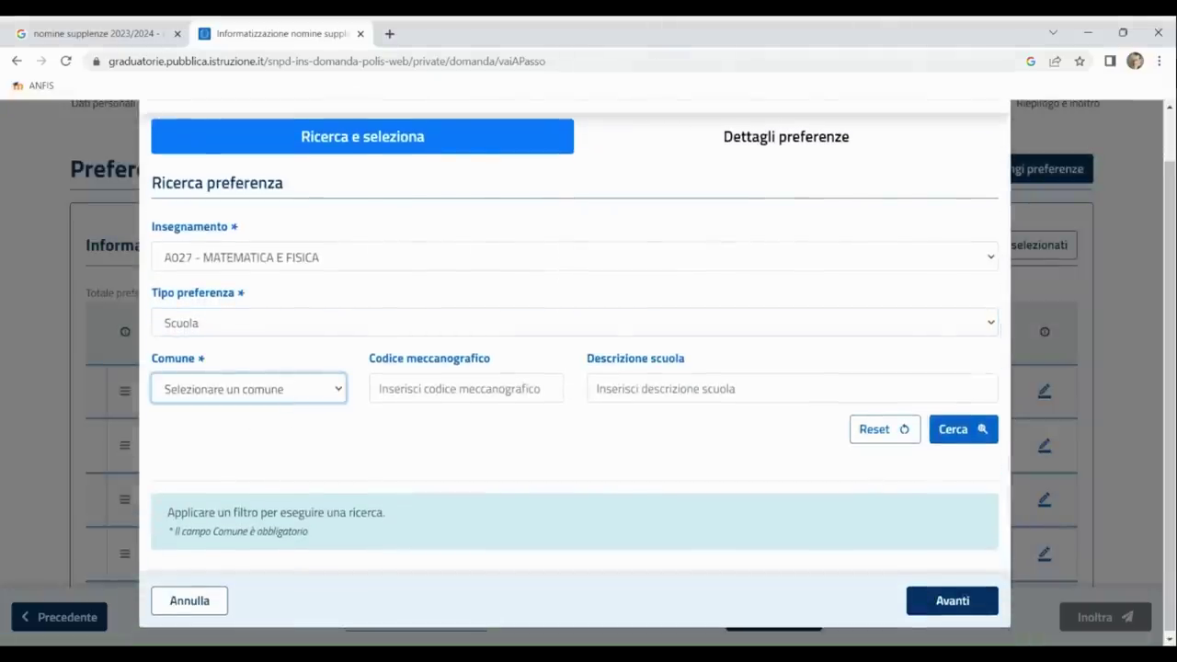
text(pisa)
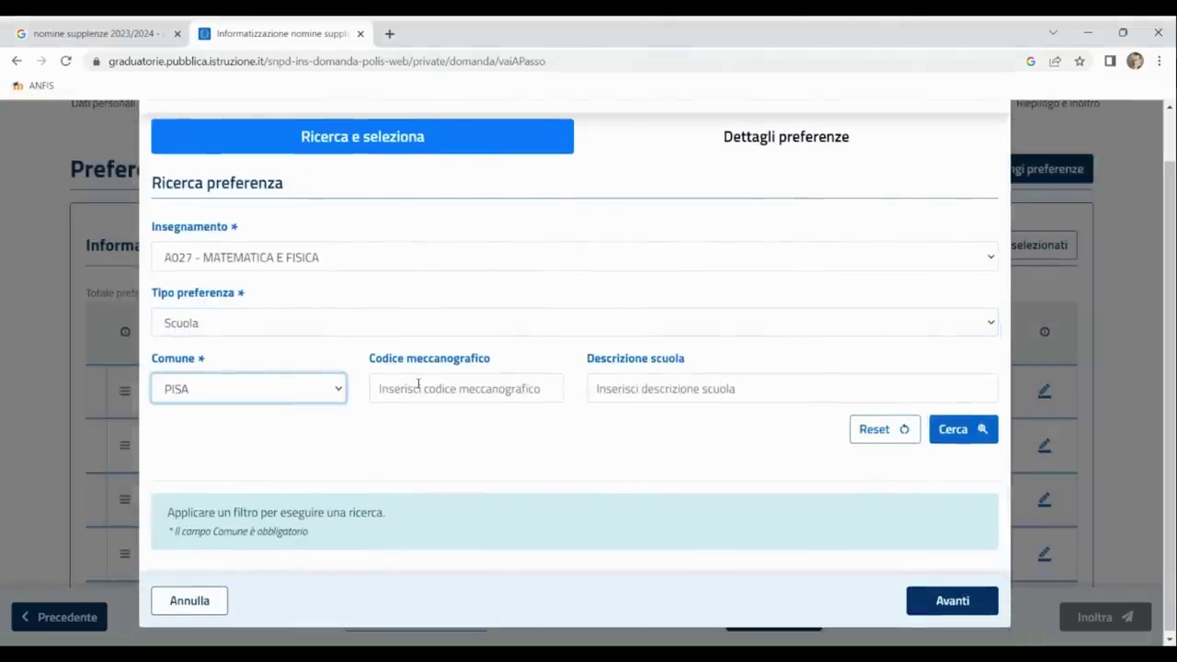
click(418, 388)
text(PIPS04000G)
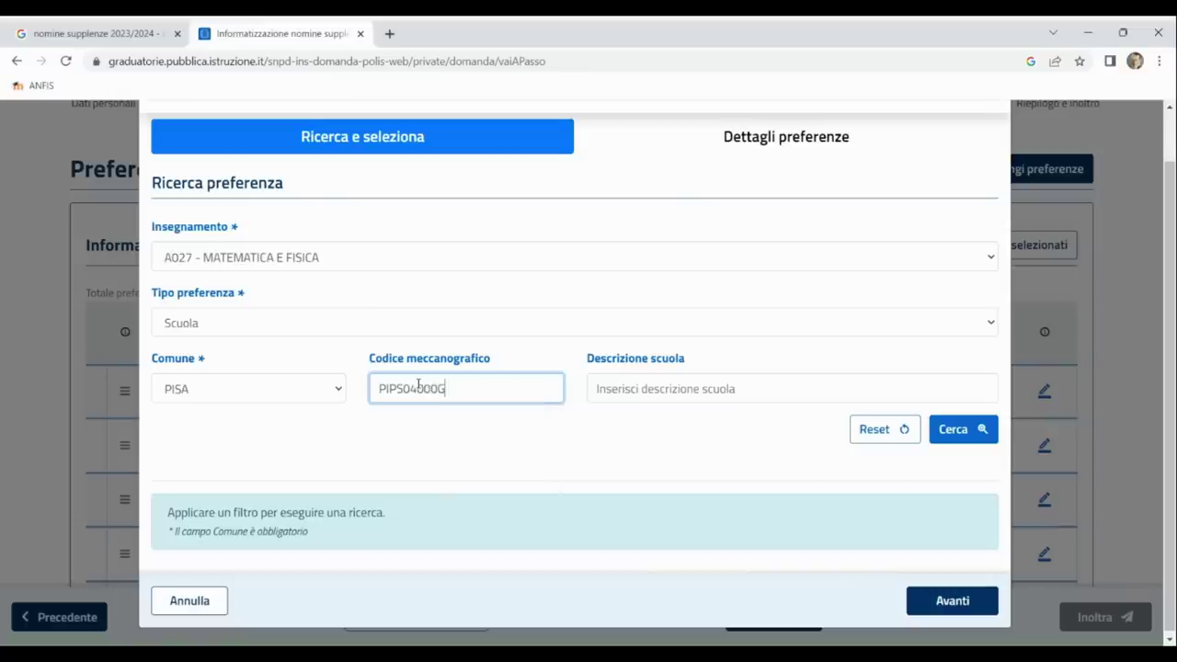
click(956, 429)
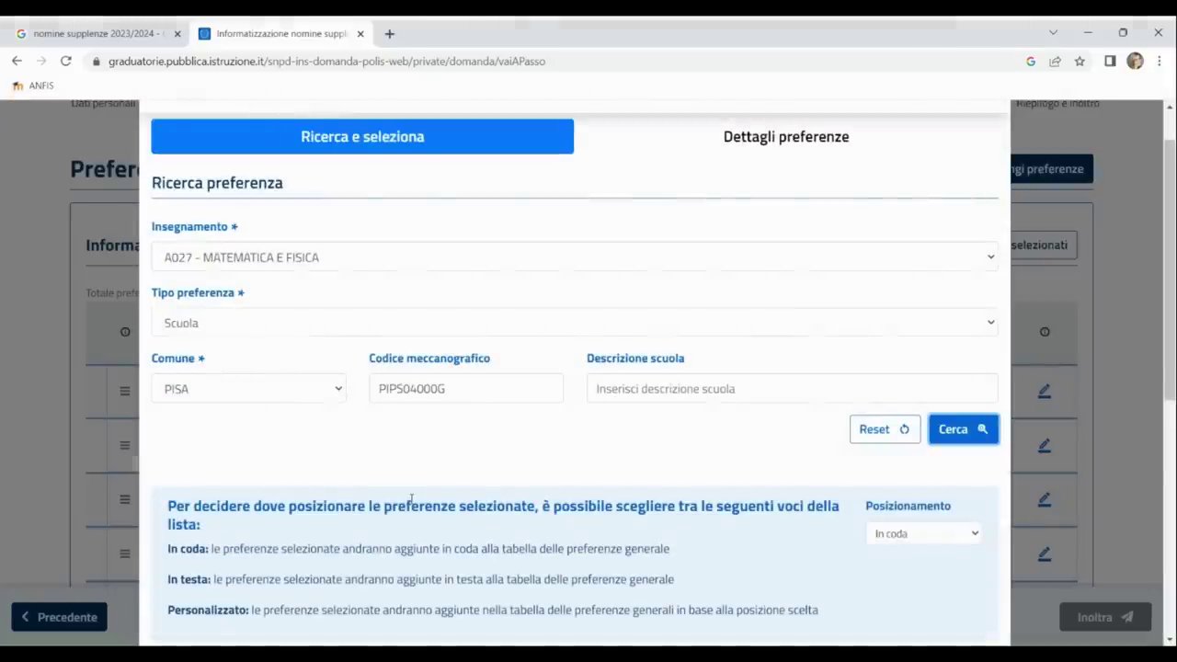
click(180, 231)
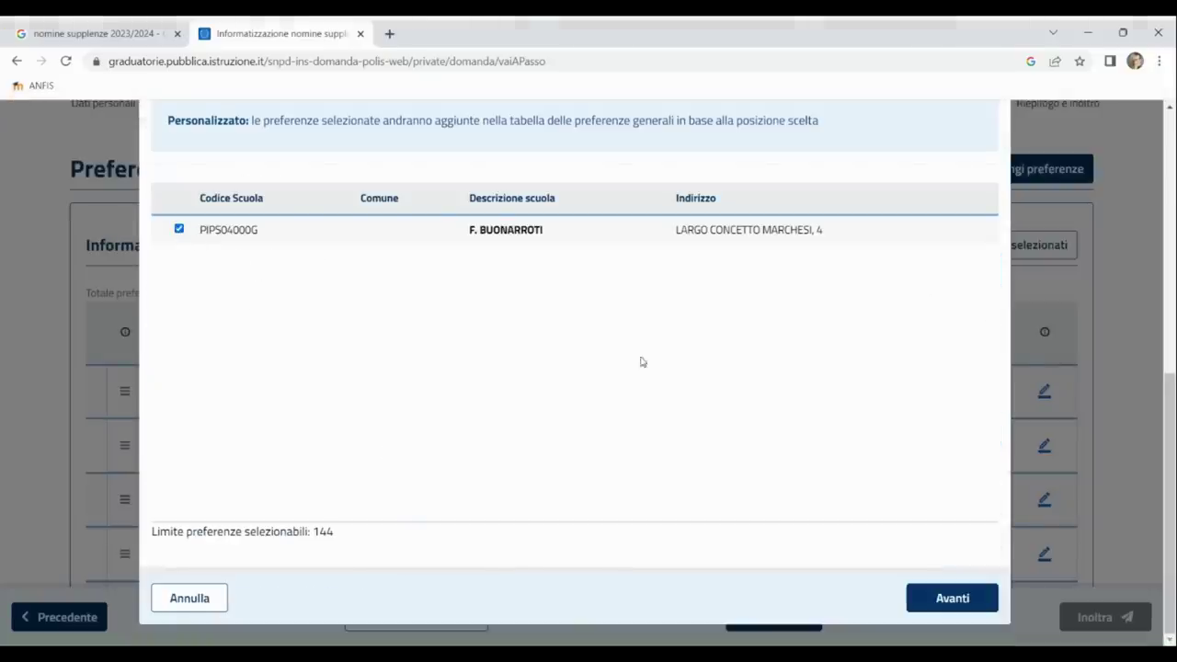
click(954, 599)
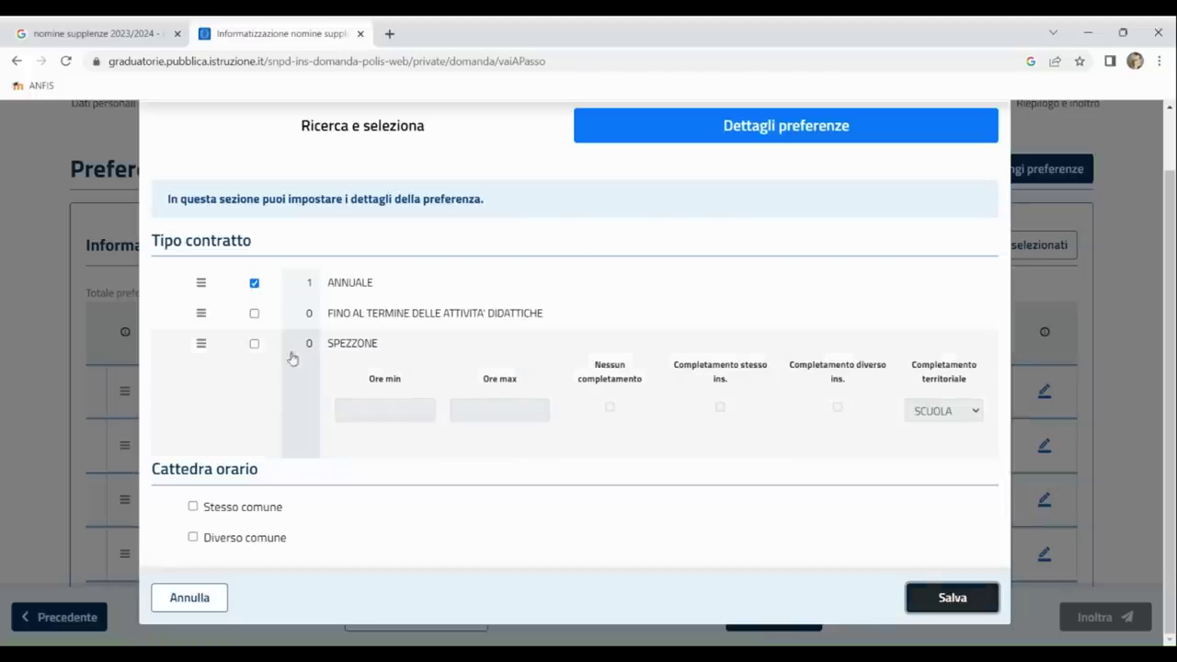
Step: Choose only Spezzone for PIPS04000G with 7 to 14 hours and Nessun completamento, and save the preference
click(255, 285)
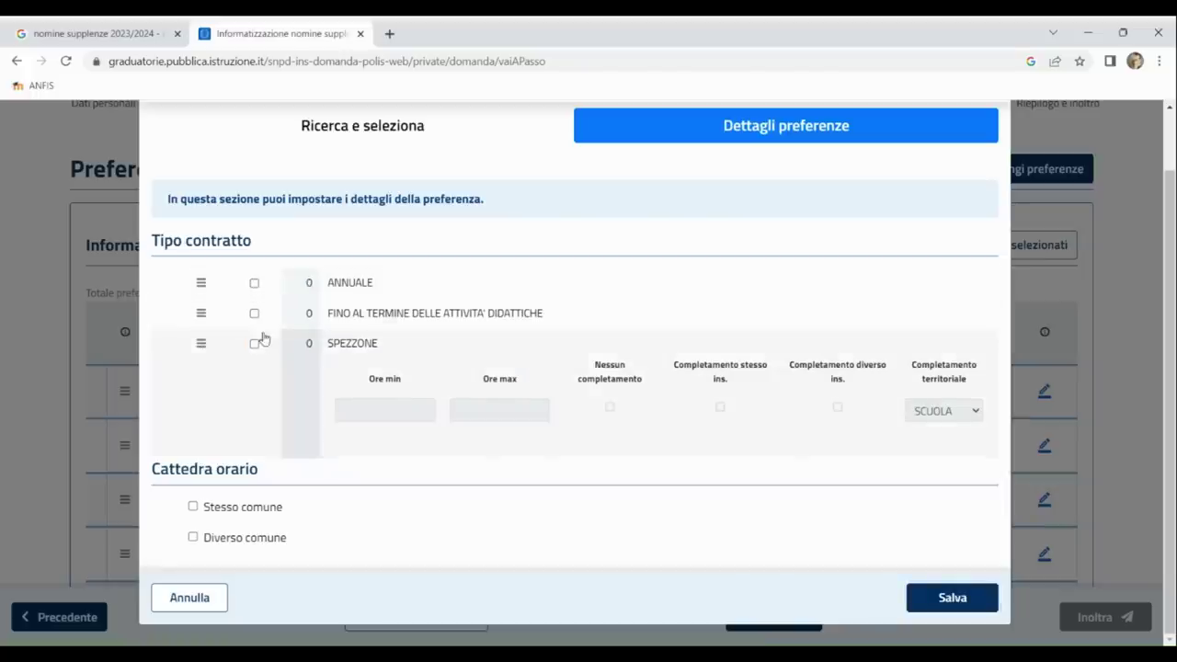
click(255, 343)
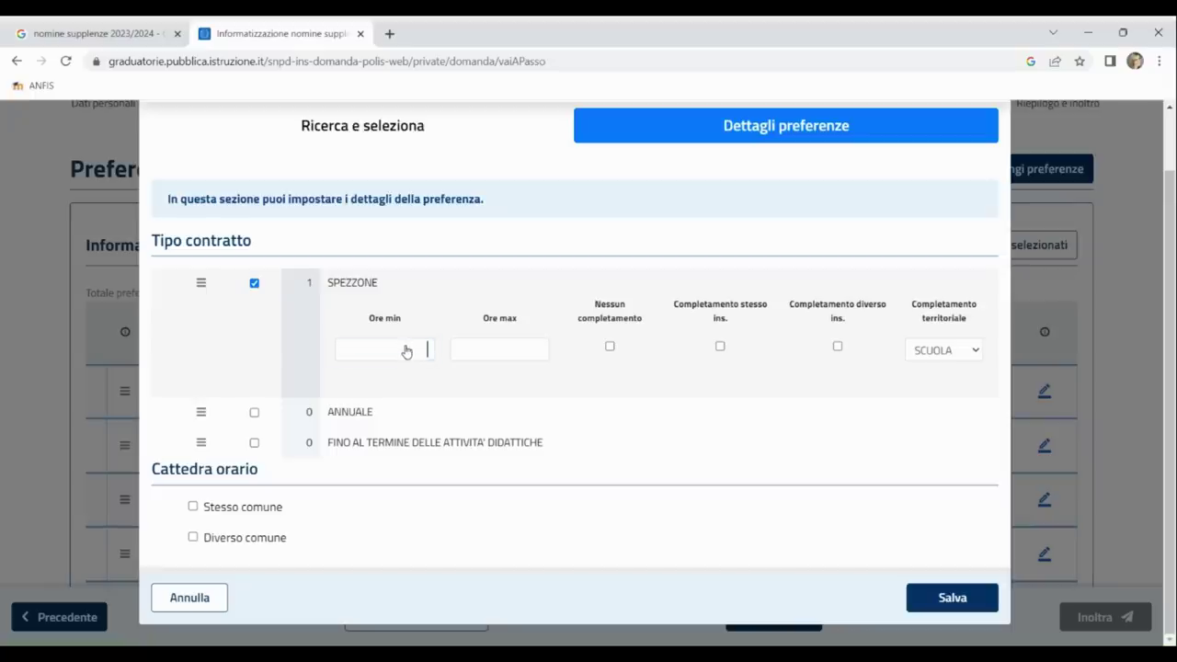
click(416, 349)
text(7)
click(528, 359)
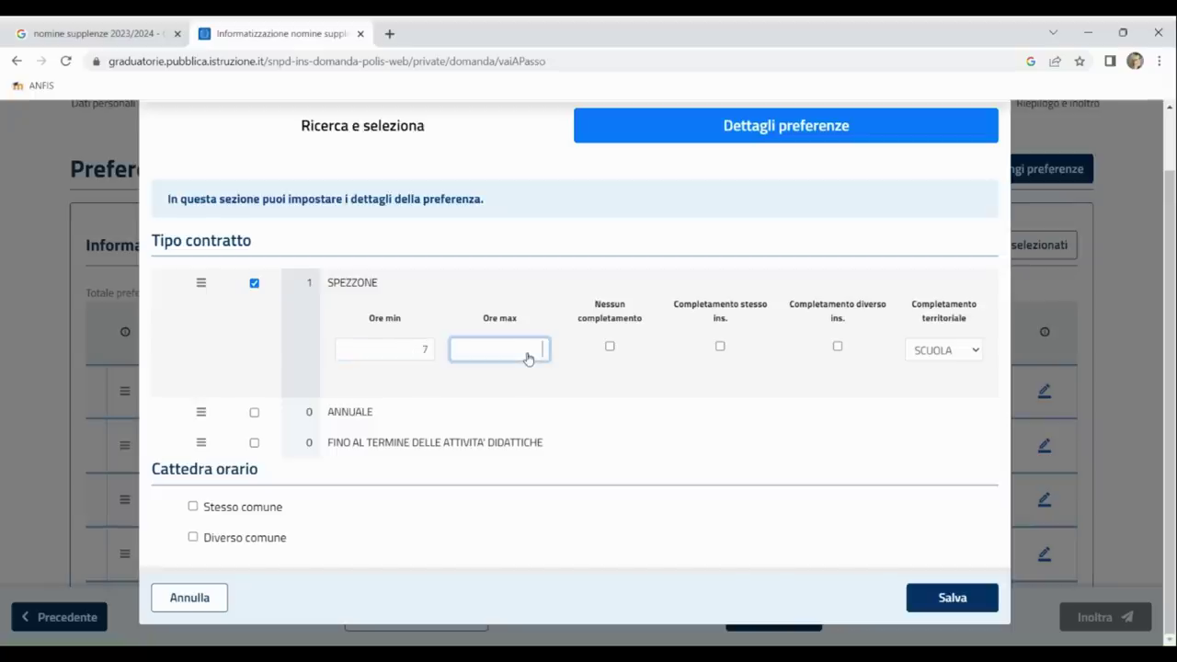
text(14)
click(610, 347)
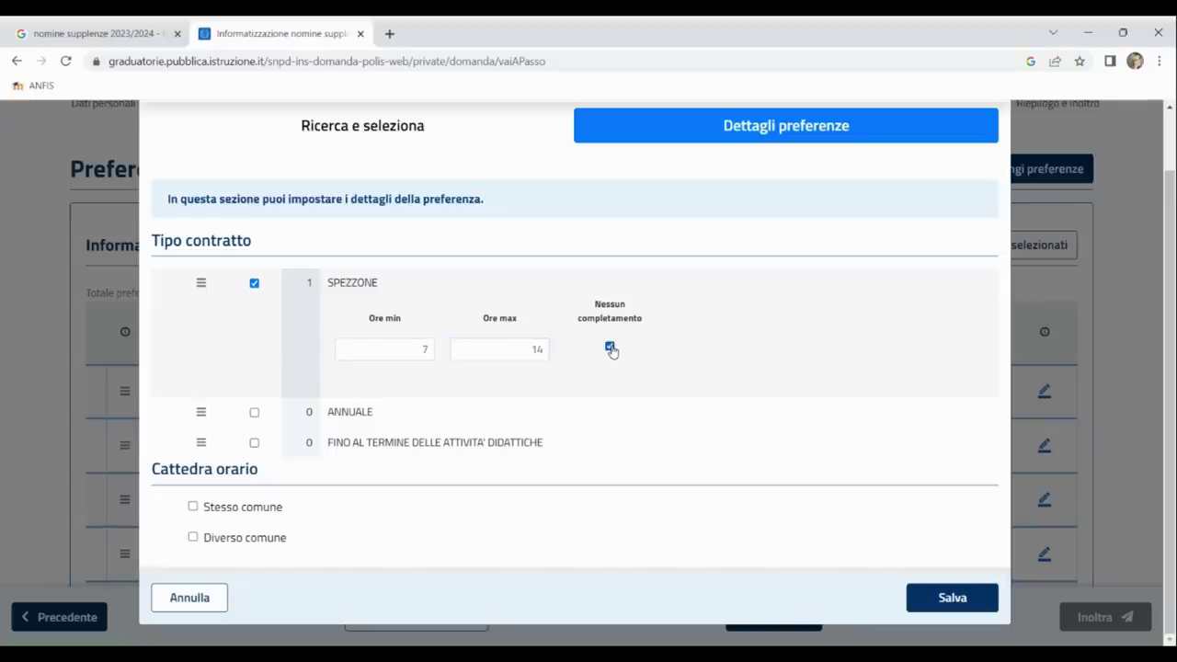
click(953, 599)
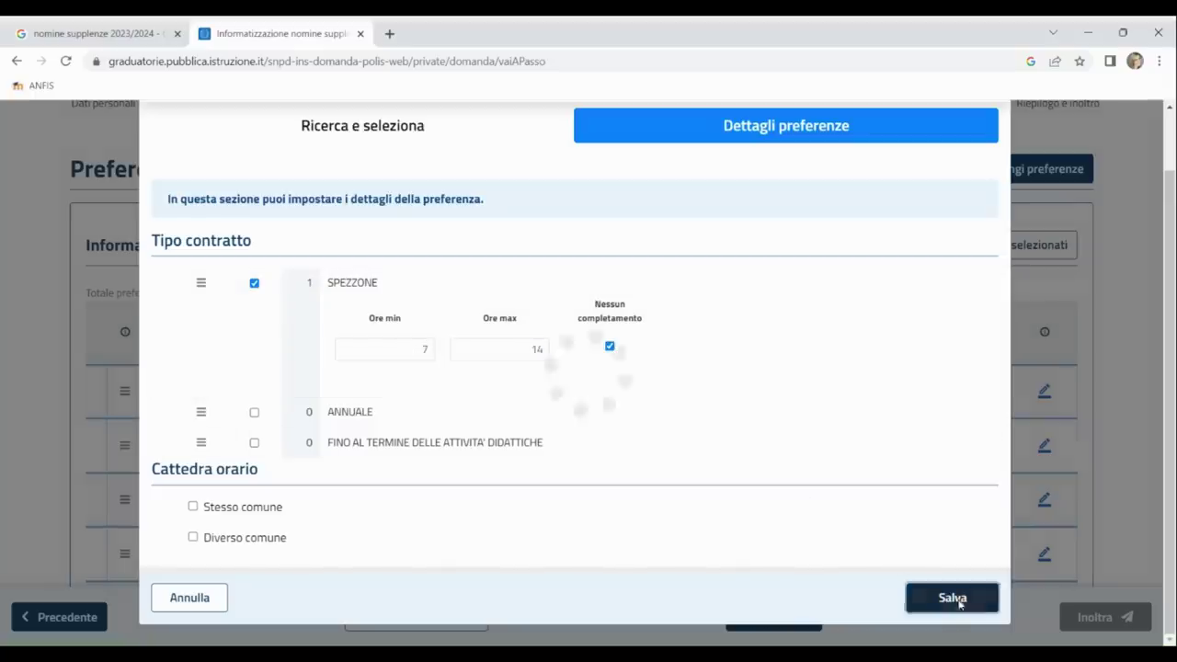
Step: Try to move the PIPS04000G spezzone preference from sixth to fifth place, above the PITE003509 one
scroll(716, 531, down, 3)
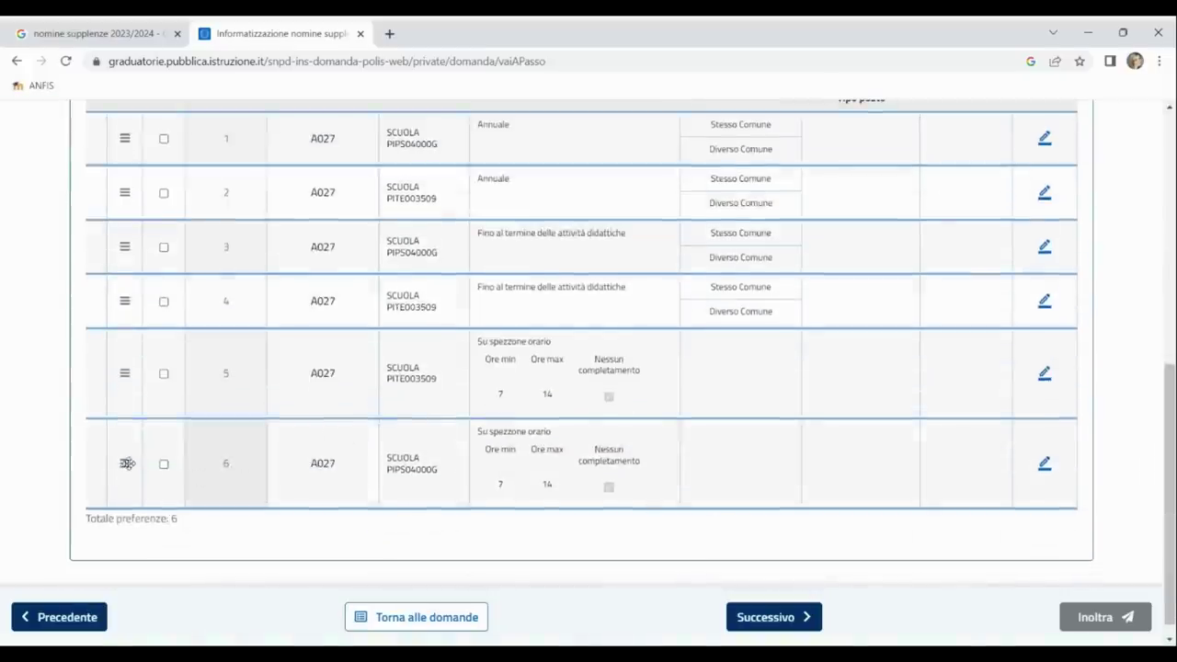
drag(126, 463, 125, 379)
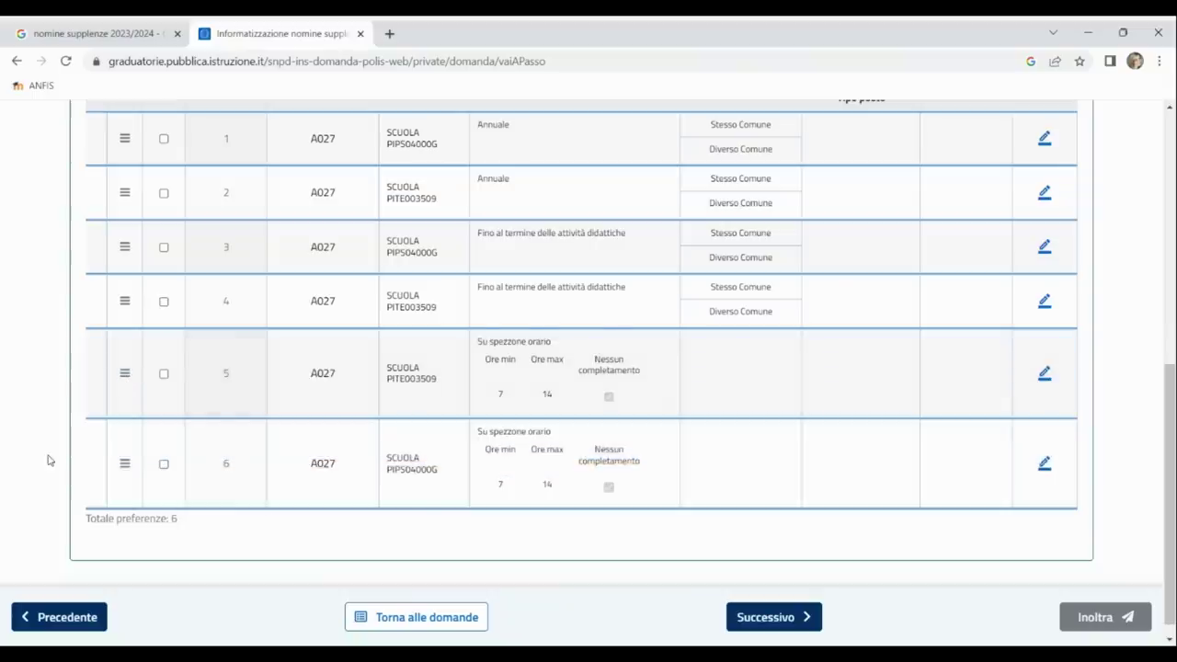
Step: Start a new preference for A030 - MUSICA NELLA SCUOLA SECONDARIA DI I GRADO with preference type Scuola
scroll(36, 440, up, 1)
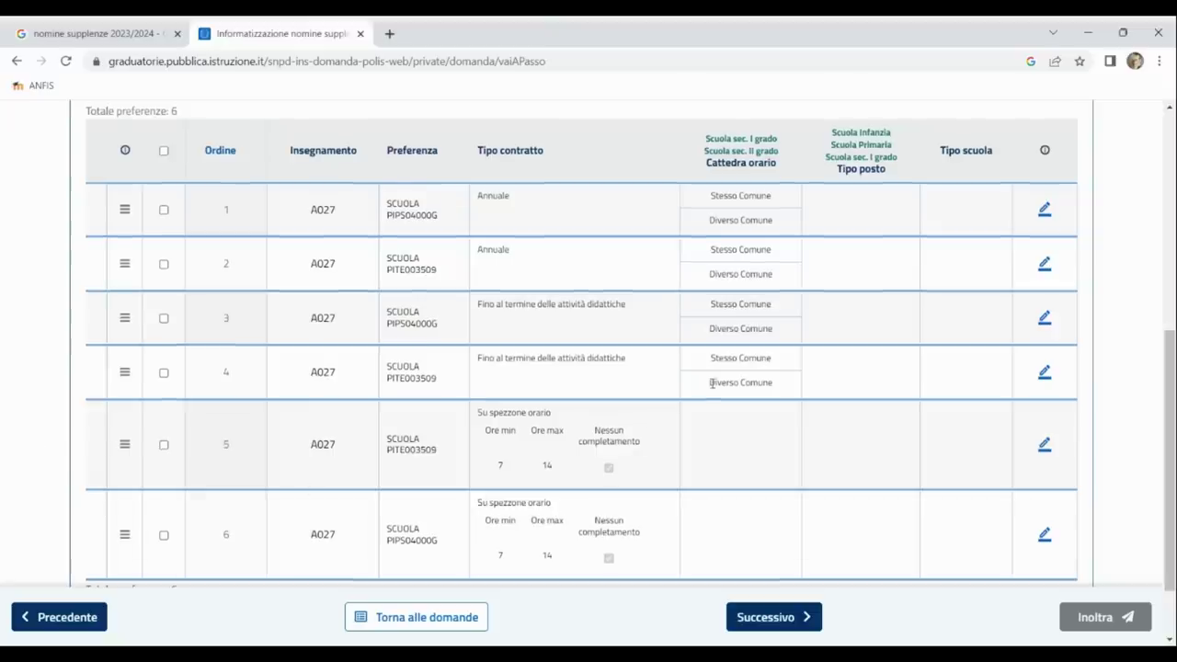
scroll(1002, 352, up, 3)
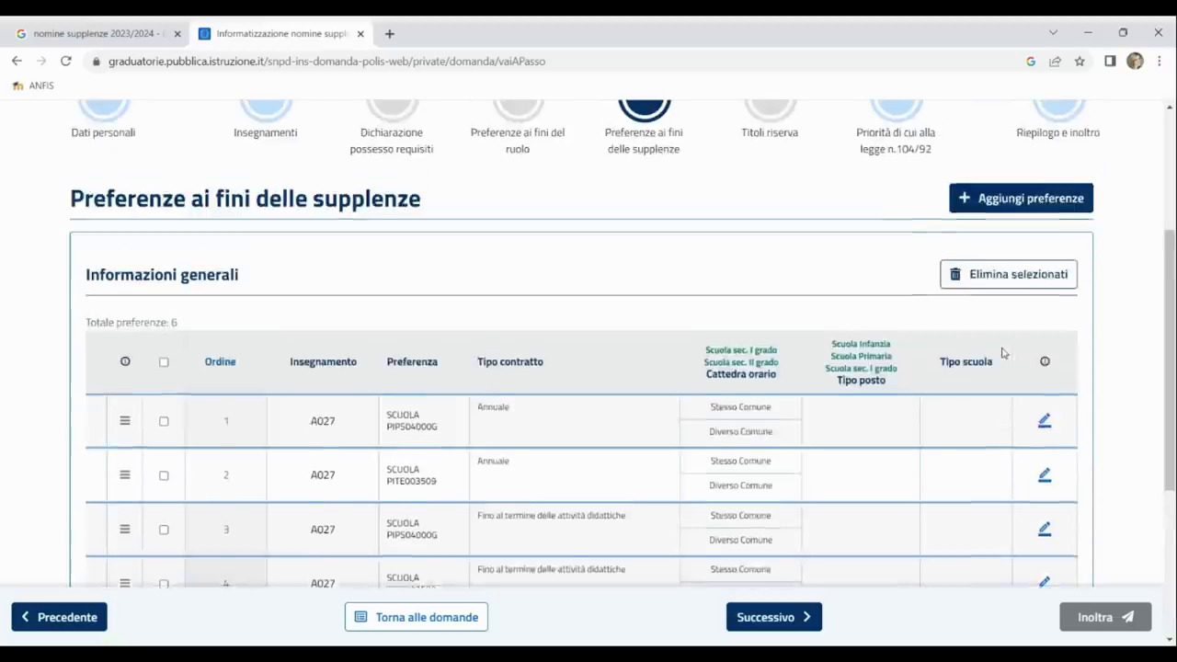
click(1009, 207)
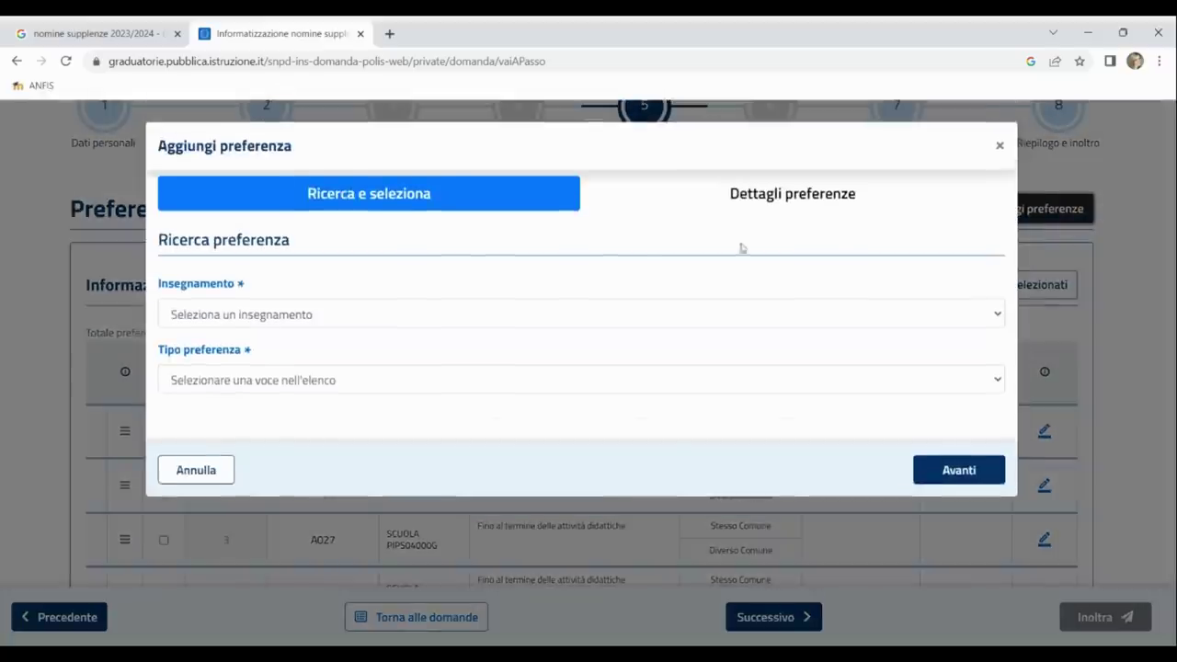
click(269, 318)
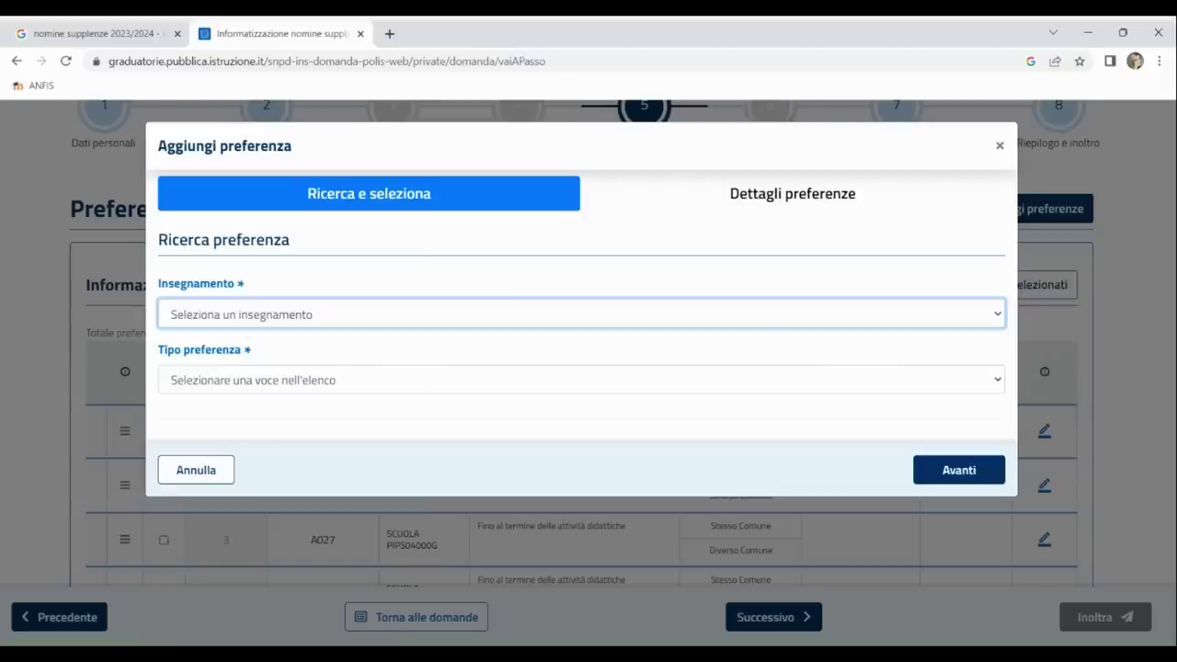
click(275, 358)
click(250, 382)
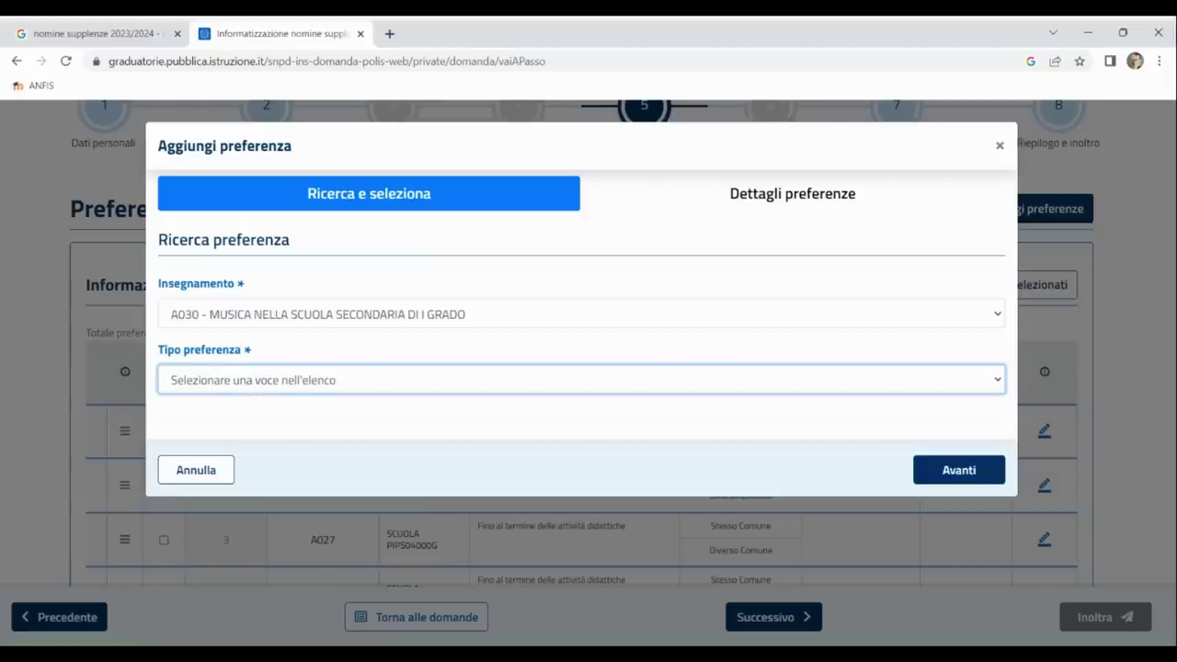
click(249, 426)
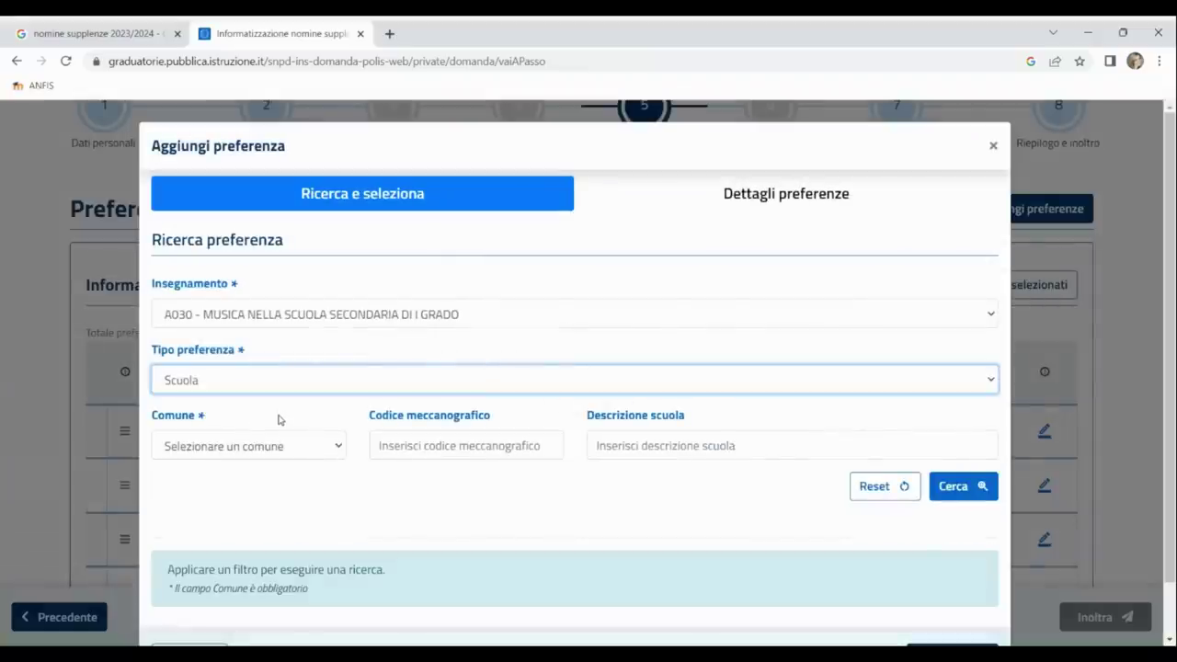
Step: Search the schools in the comune of VOLTERRA and select PIMM70201B, CASA DI RECLUSIONE DI VOLTERRA
click(299, 452)
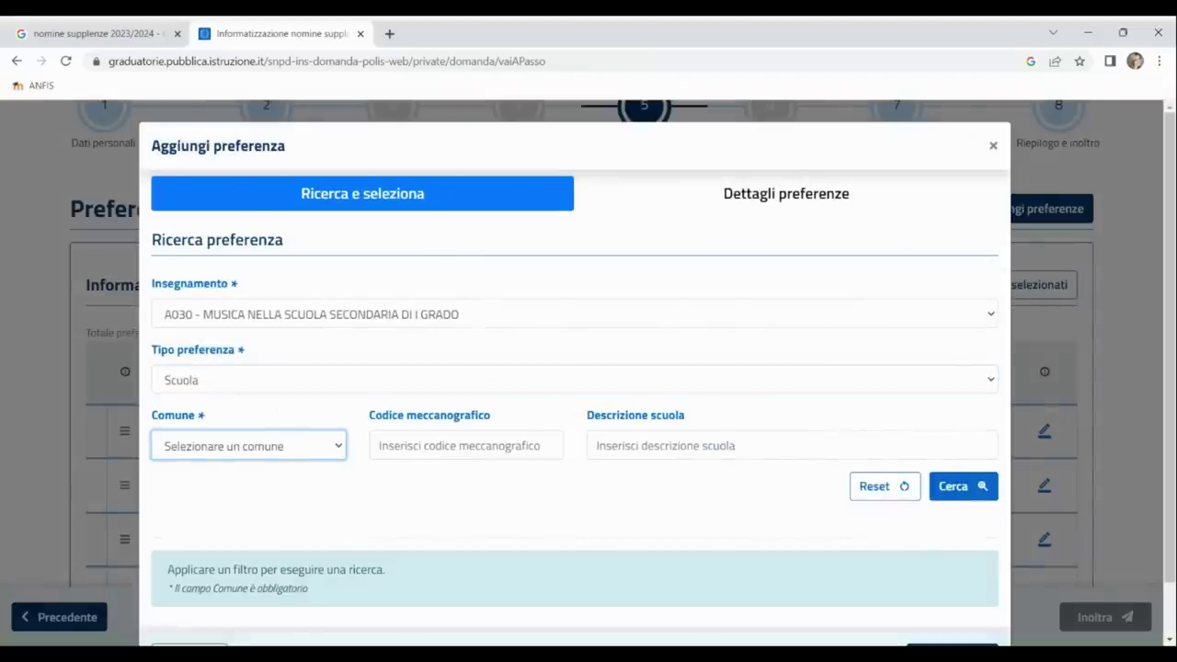
key(Return)
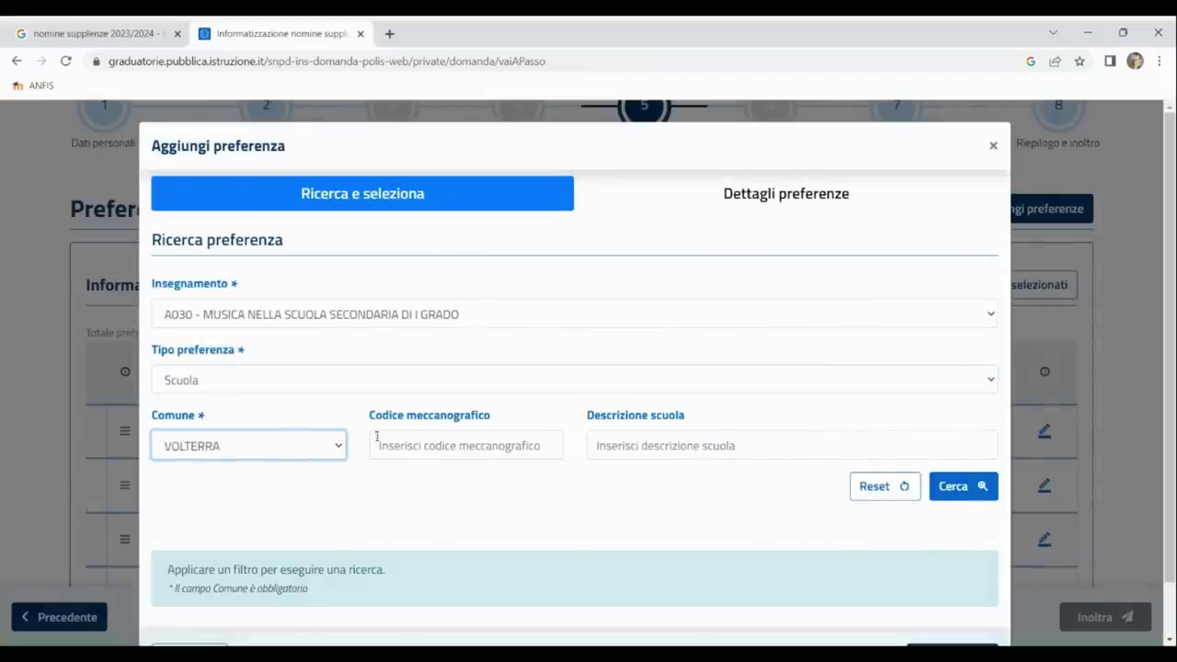
click(974, 490)
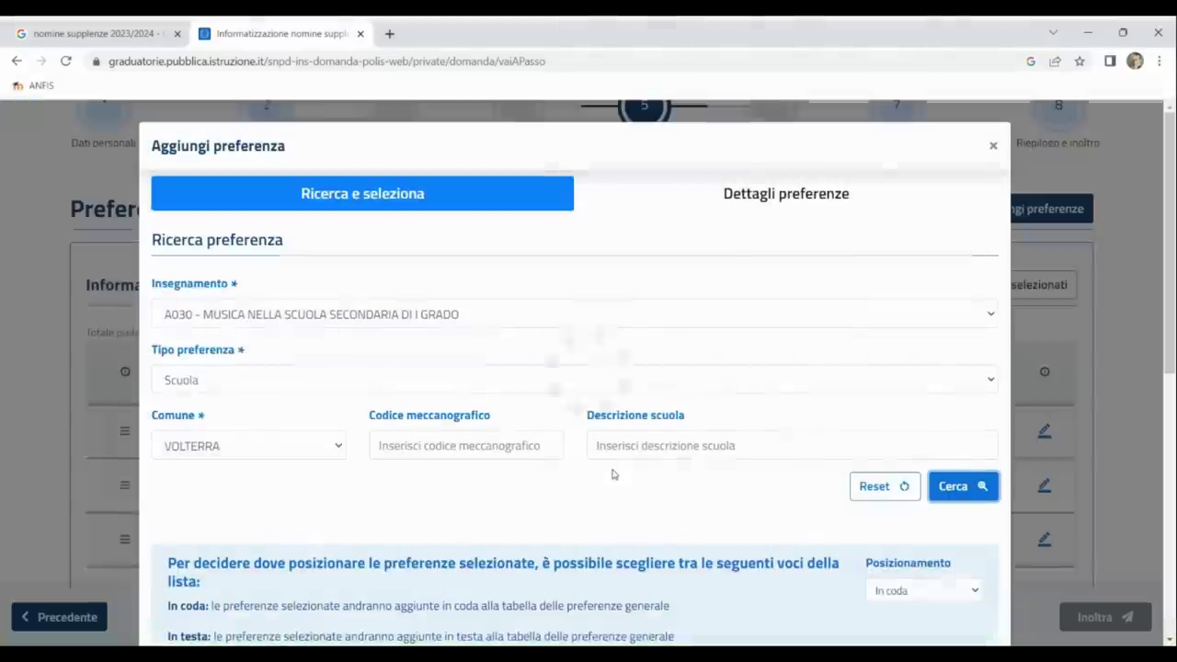
scroll(613, 475, down, 3)
scroll(614, 475, down, 3)
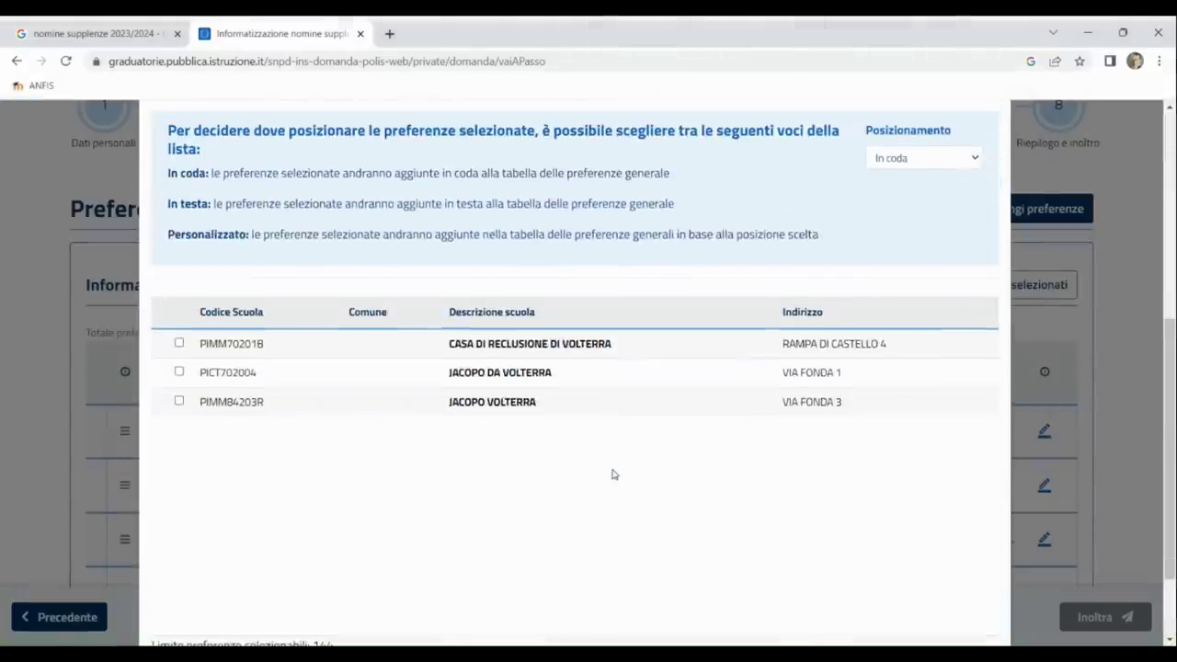
click(180, 342)
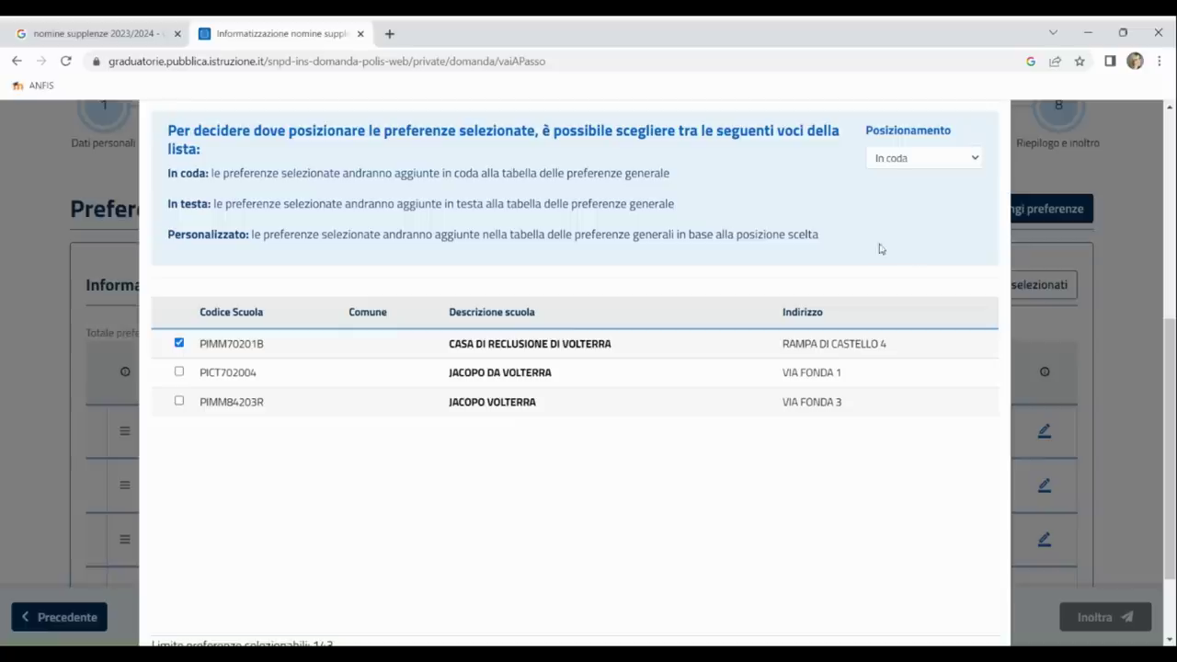
Step: Set the preference's placement to Personalizzato at position 3 and proceed to the preference details
click(928, 160)
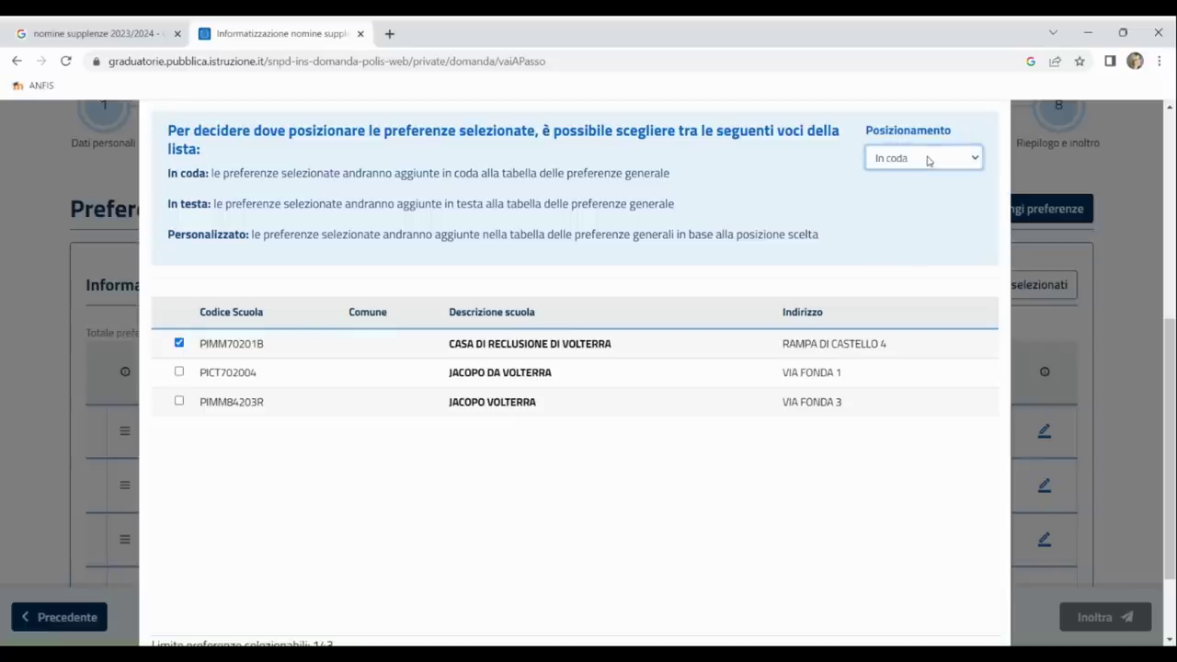
click(924, 217)
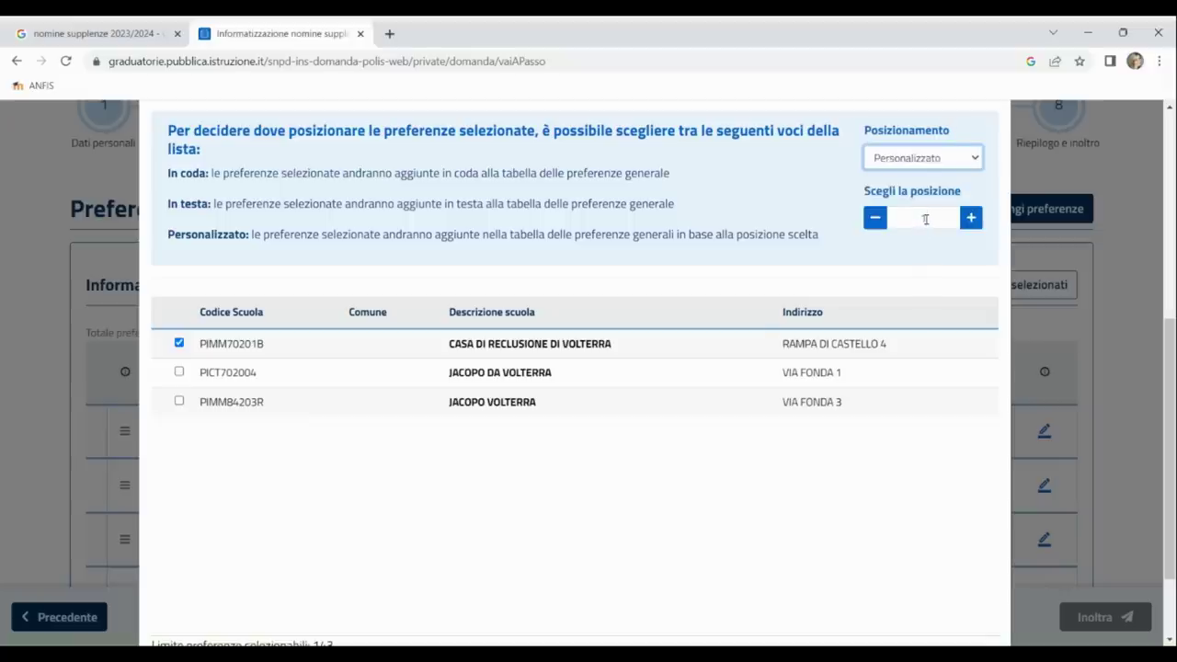
click(923, 218)
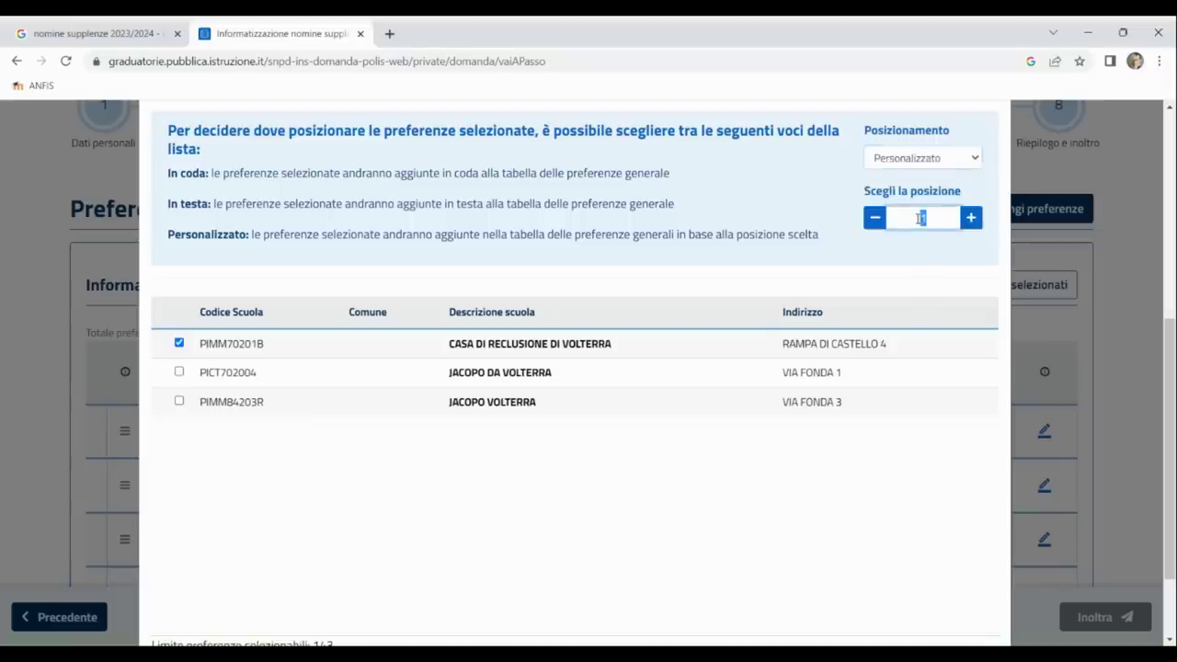
text(3)
scroll(777, 426, down, 2)
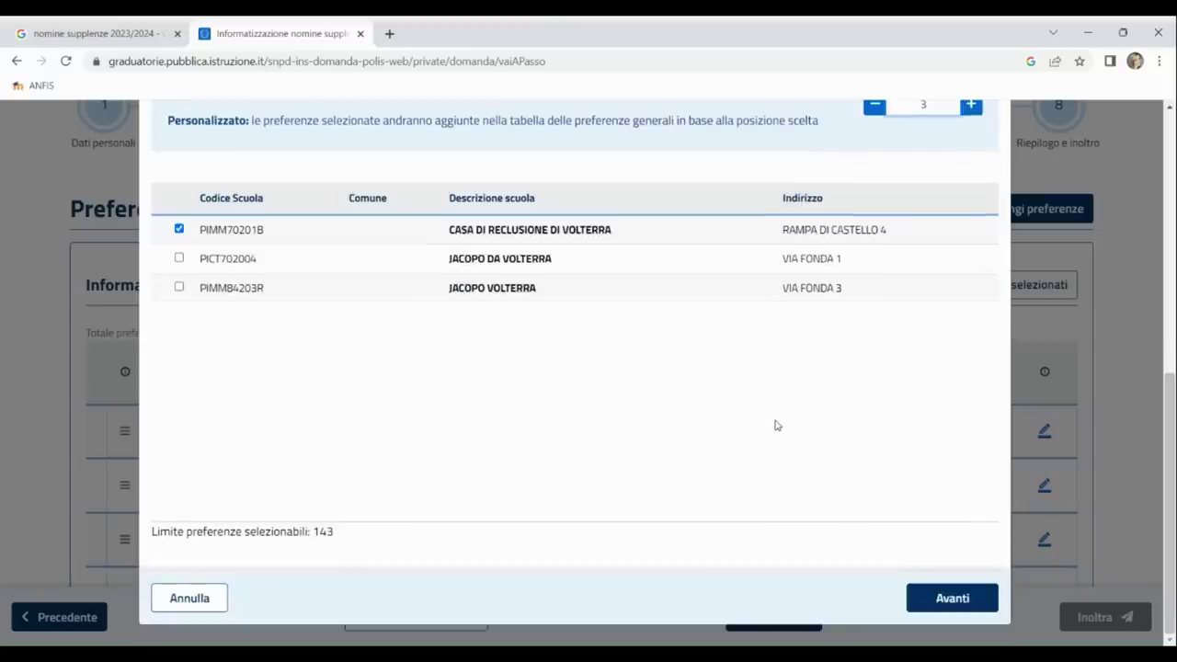
click(940, 601)
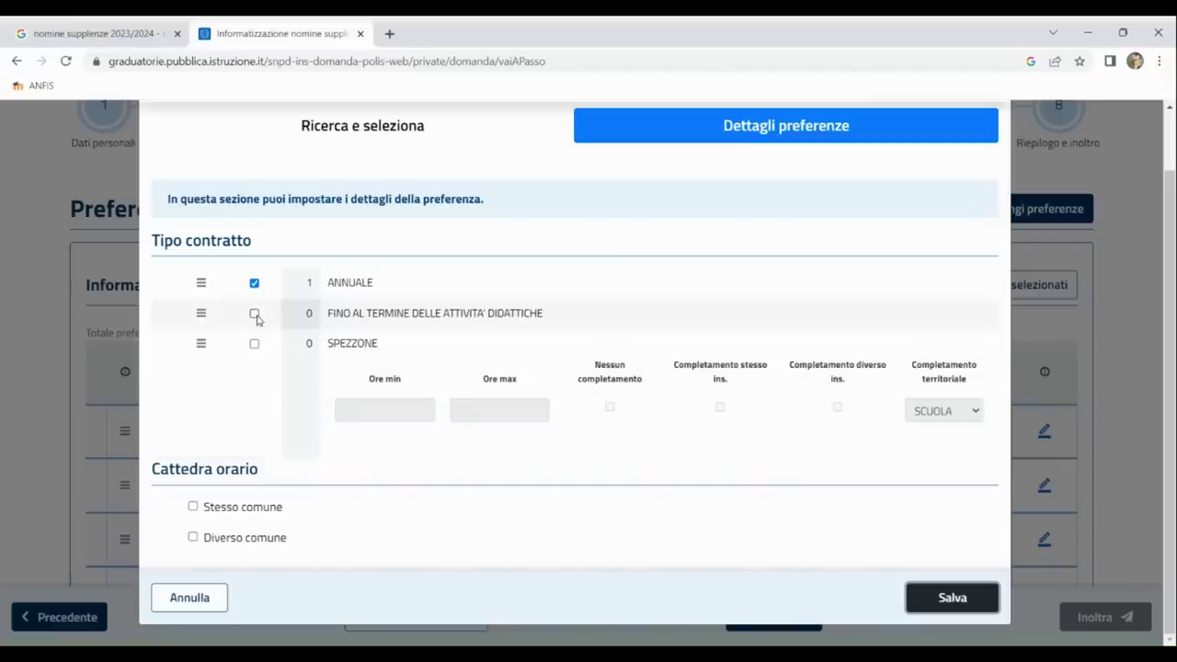
Step: Add Cattedra orario Stesso comune to the annual contract for PIMM70201B and save the preference
click(193, 507)
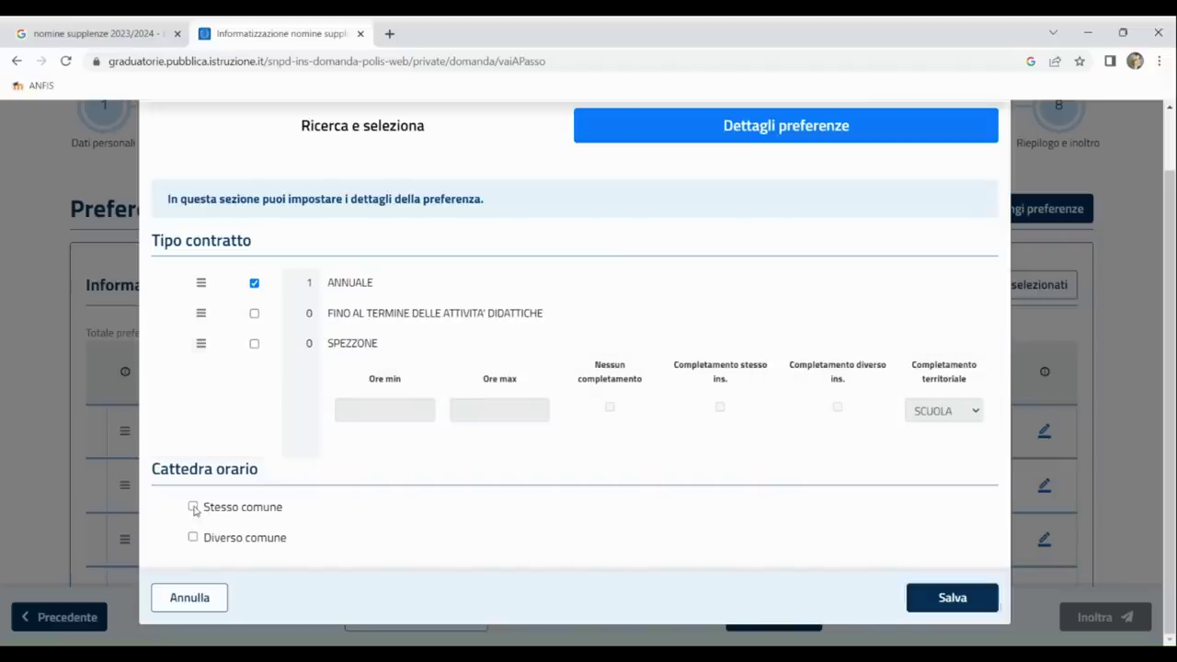
click(953, 598)
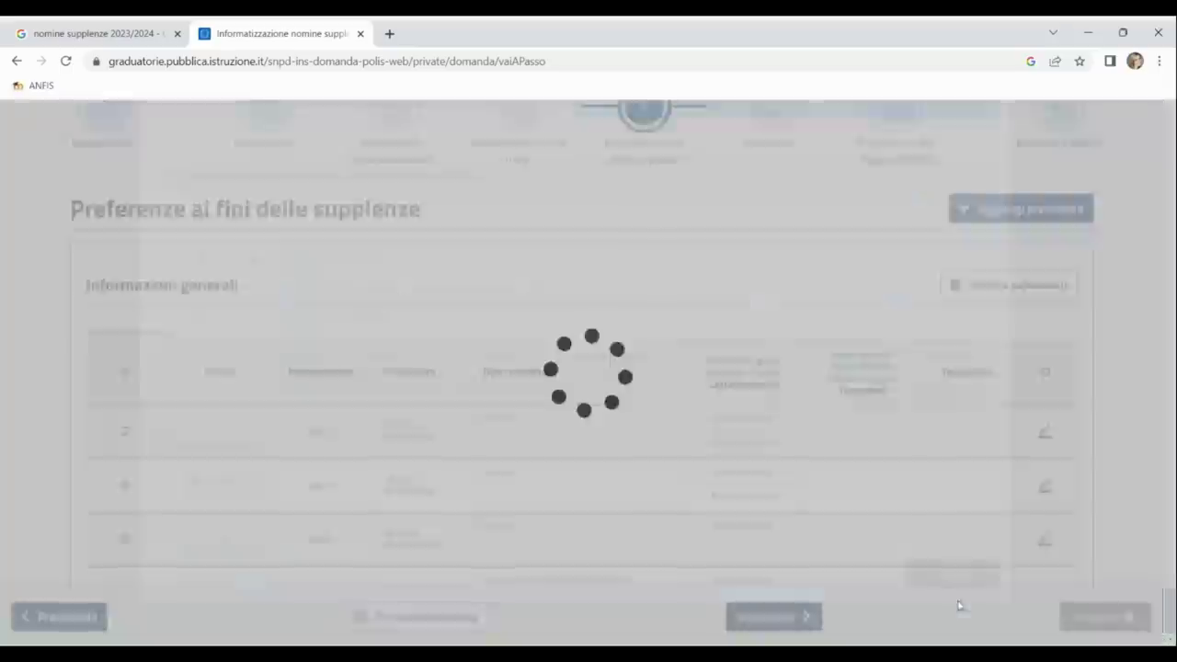
scroll(916, 512, down, 2)
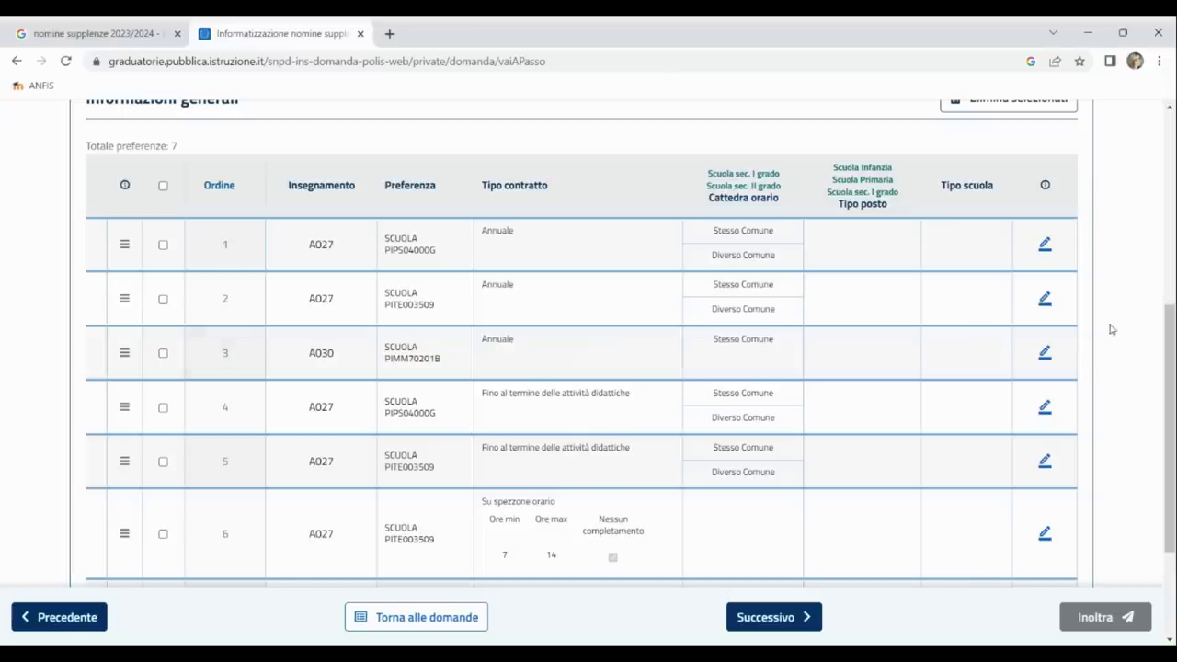
Step: Start a new preference for ADSS - SOSTEGNO SCUOLA SECONDARIA II GRADO with preference type Comune
scroll(1079, 330, up, 3)
click(1011, 229)
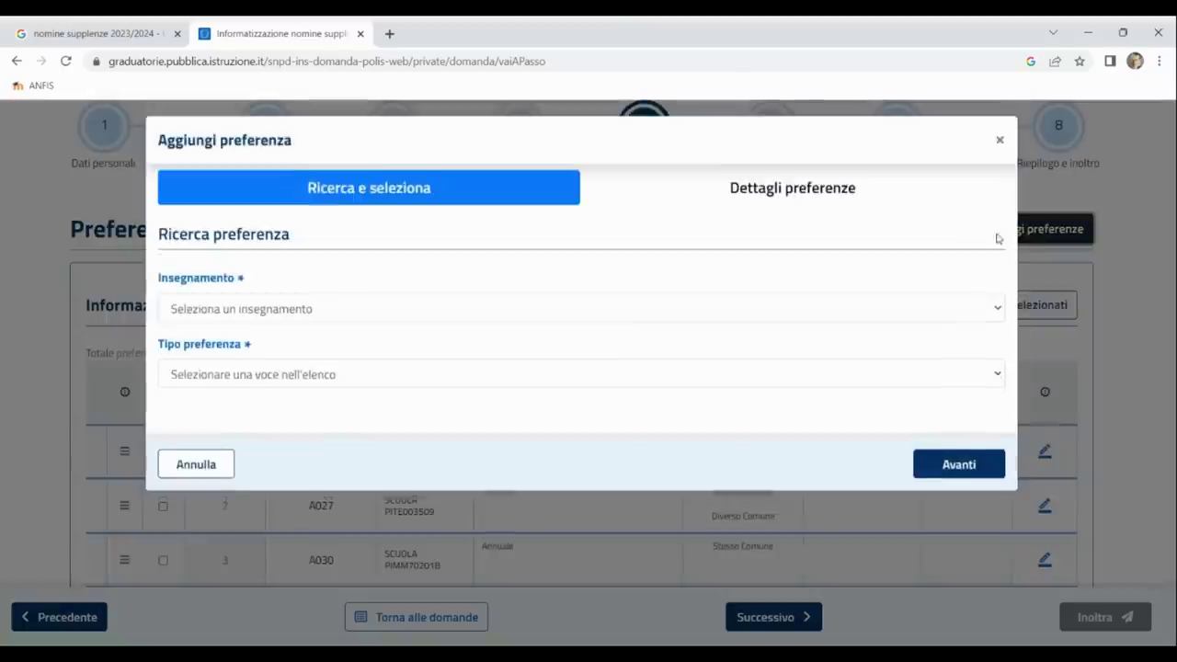
click(200, 317)
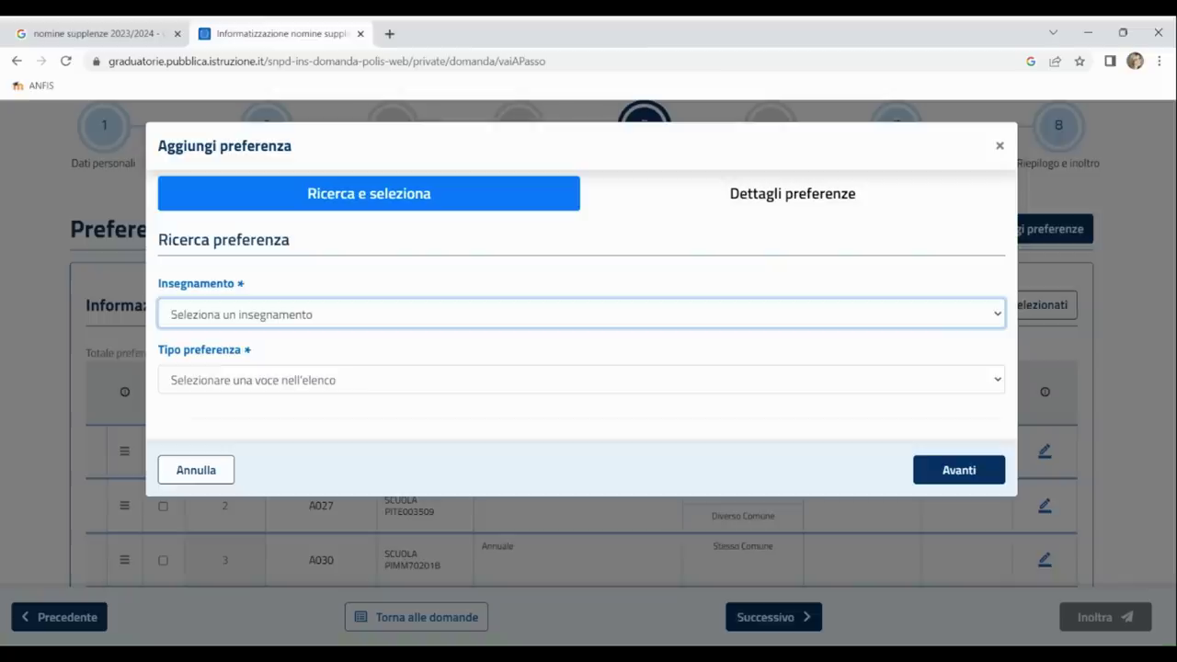
click(345, 424)
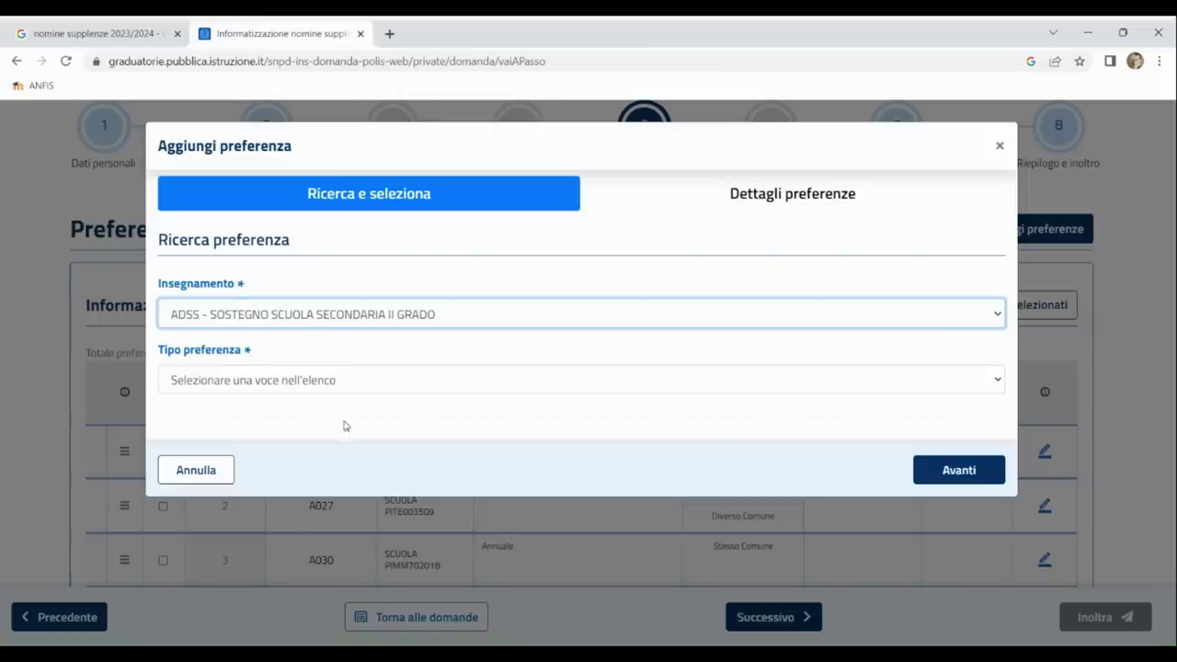
click(306, 379)
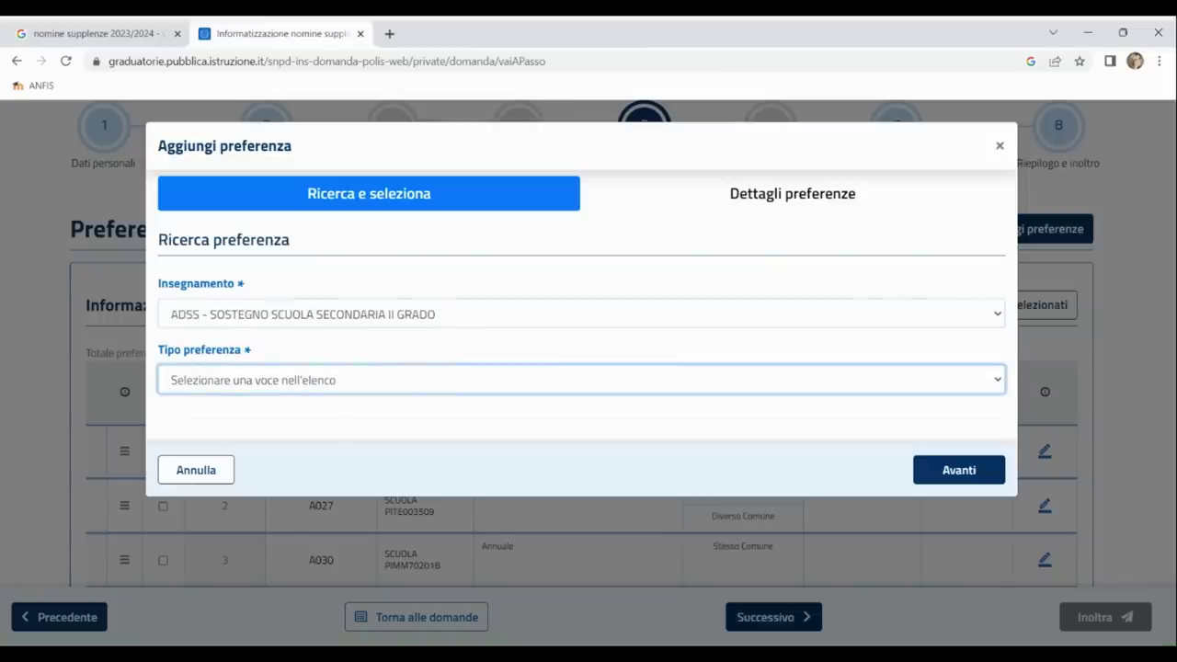
click(293, 444)
Step: Select PISA in the list of comuni and proceed to the preference details
scroll(383, 447, down, 4)
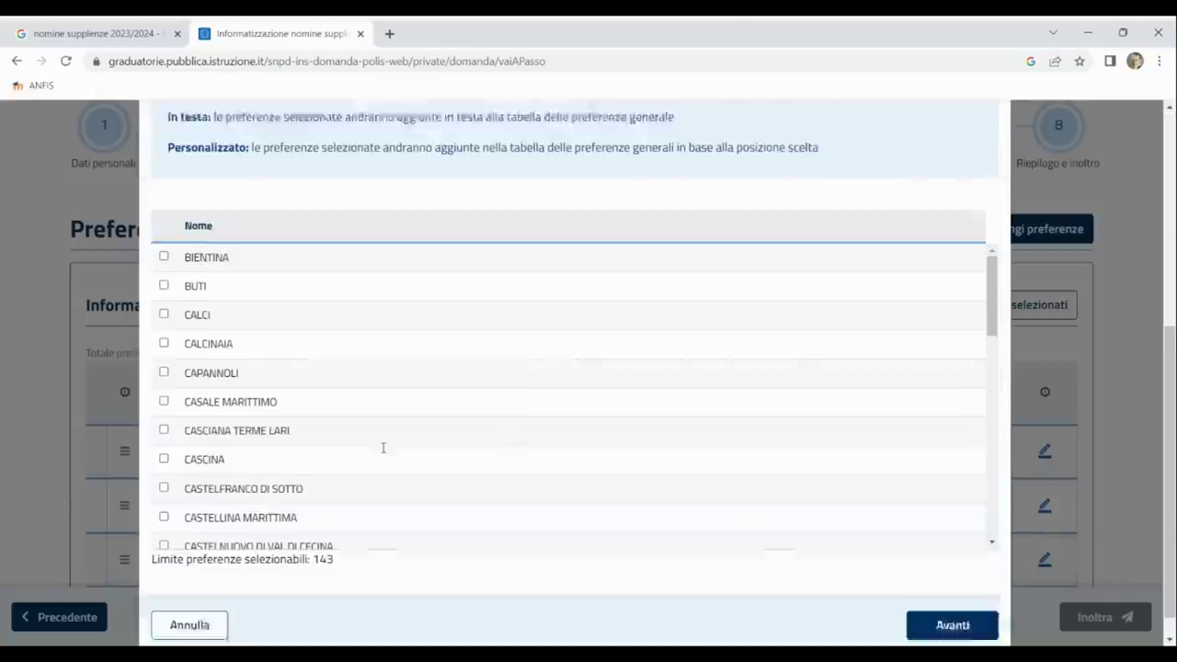
scroll(247, 397, down, 10)
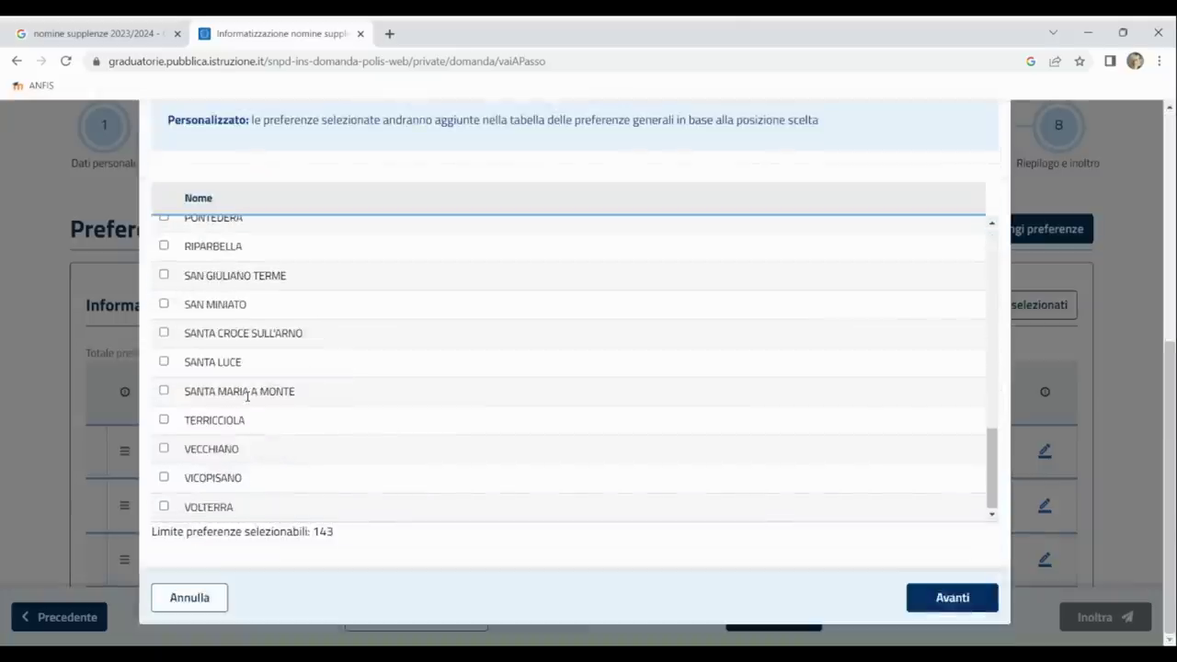
scroll(215, 298, up, 1)
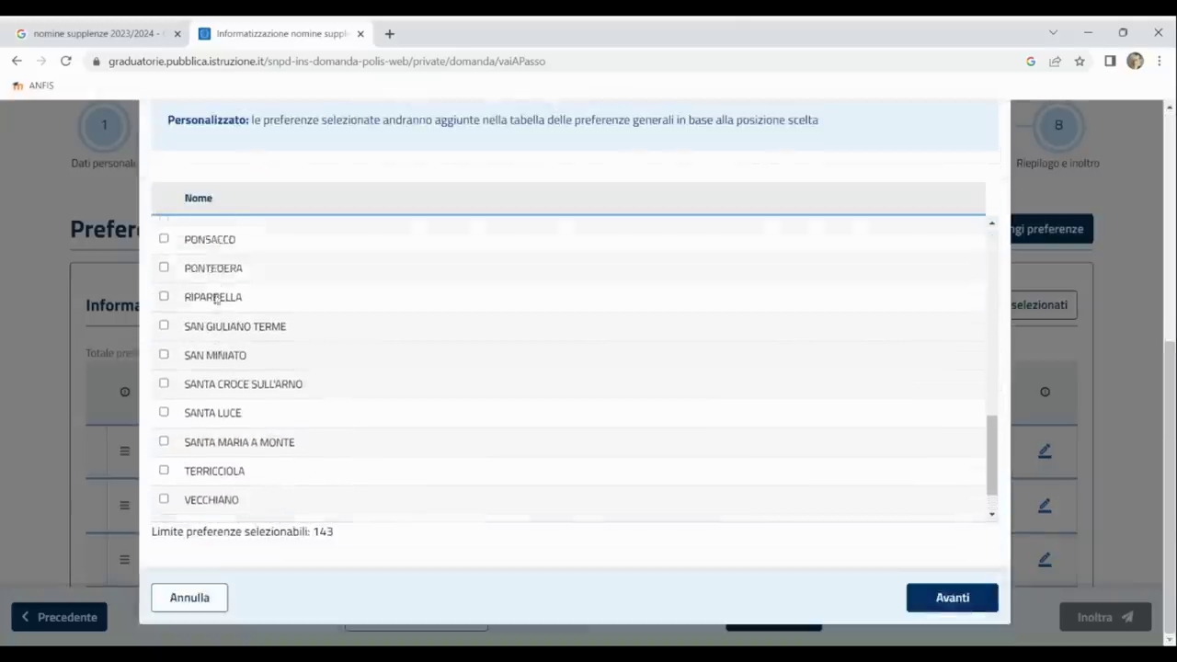
scroll(215, 299, up, 2)
click(163, 263)
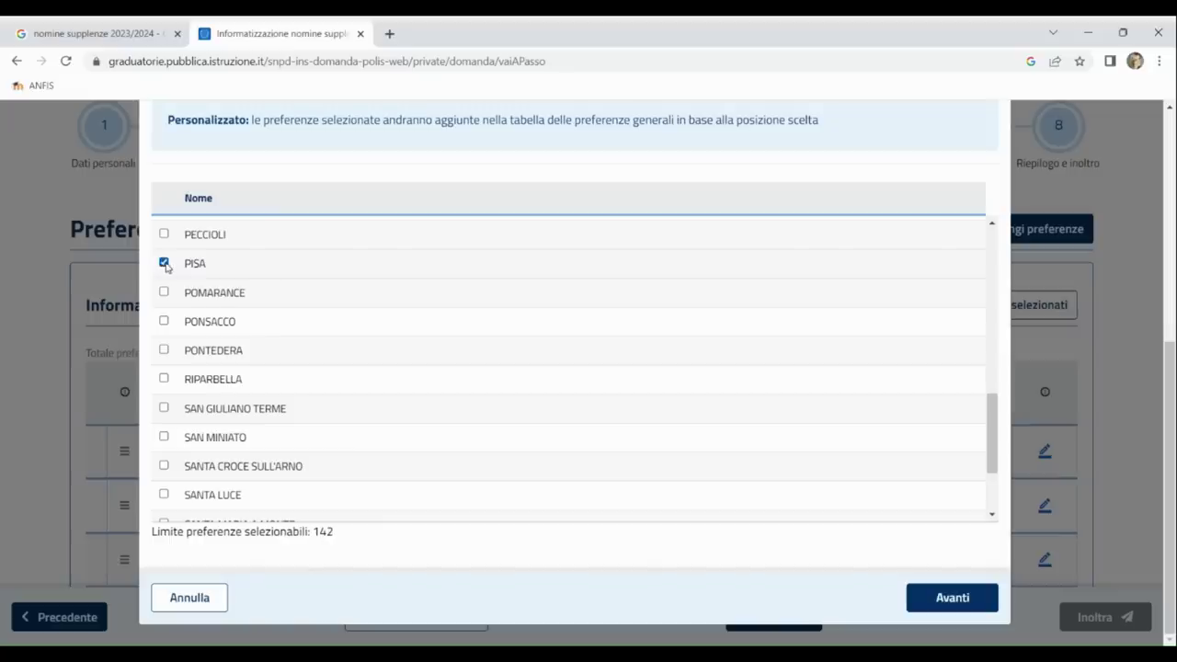
click(953, 598)
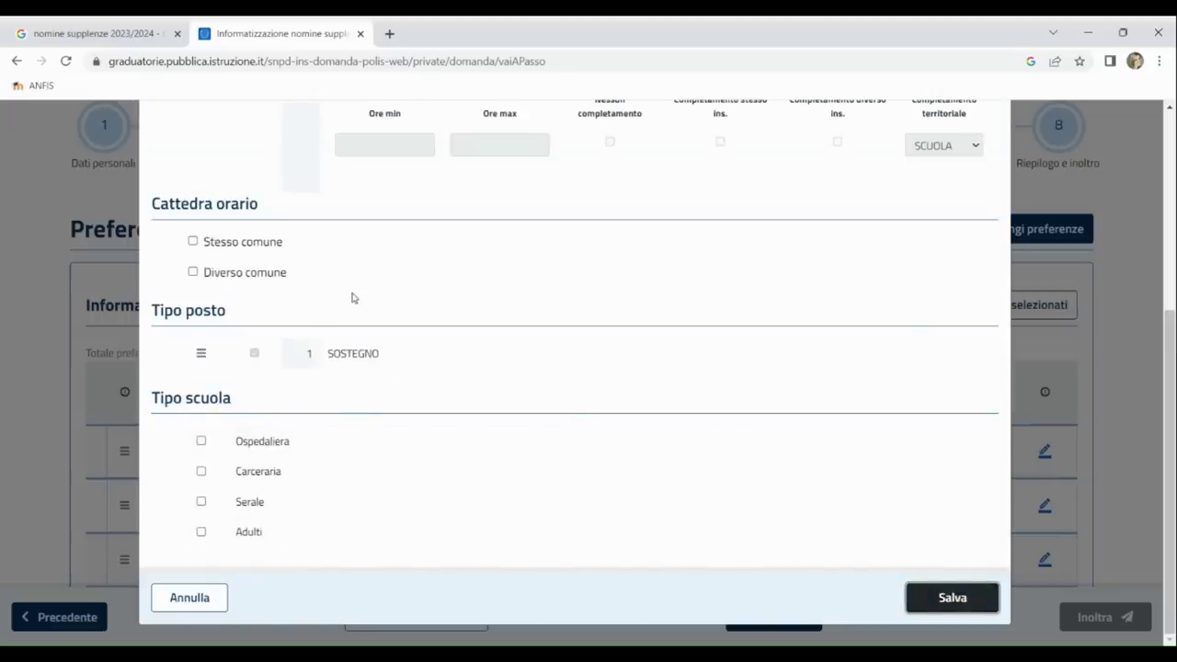
Step: Add the Fino al termine delle attività didattiche contract and Cattedra orario Stesso comune and Diverso comune, and save the ADSS preference
scroll(352, 297, up, 3)
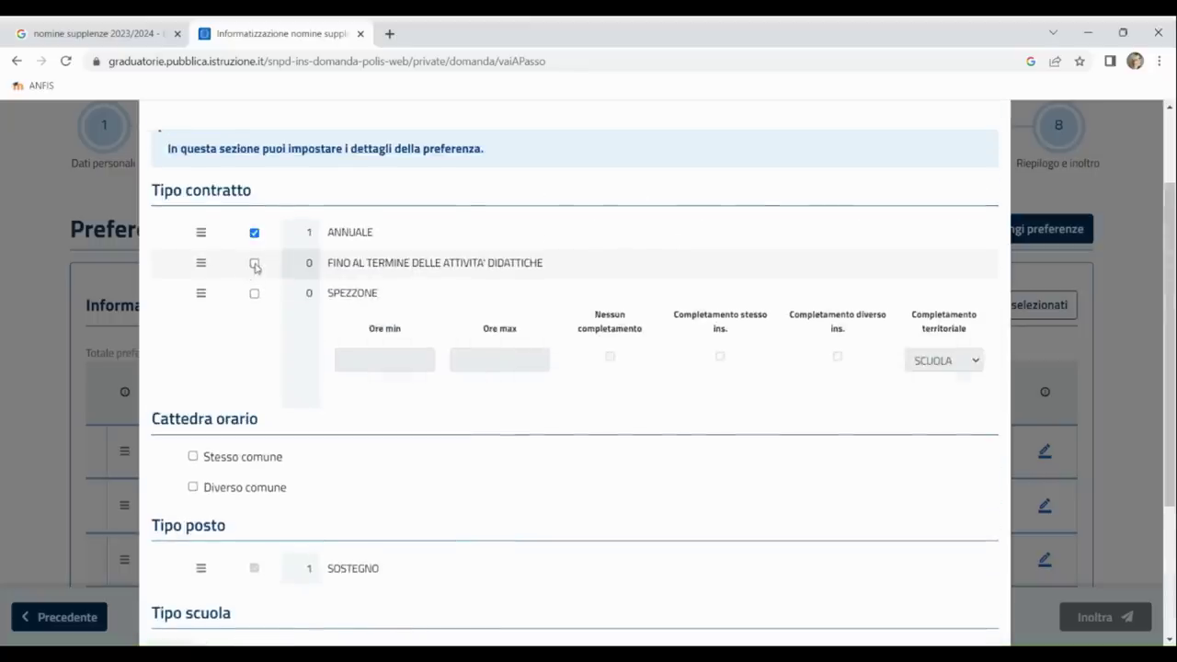
click(255, 264)
scroll(336, 426, down, 3)
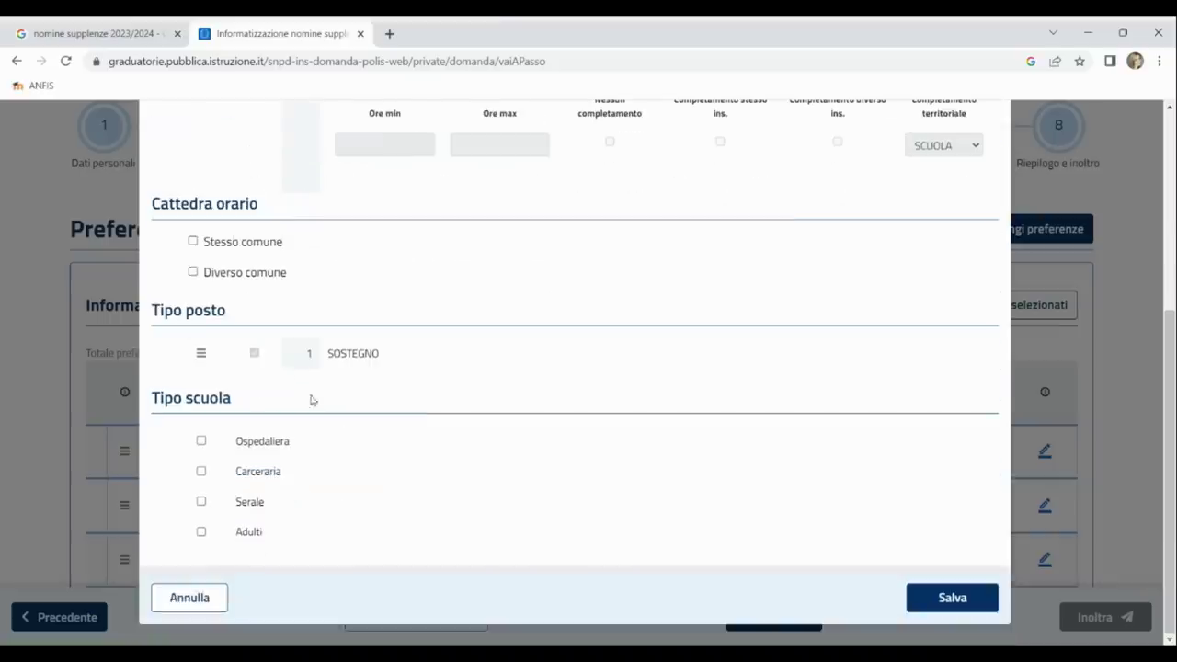
click(193, 241)
click(192, 271)
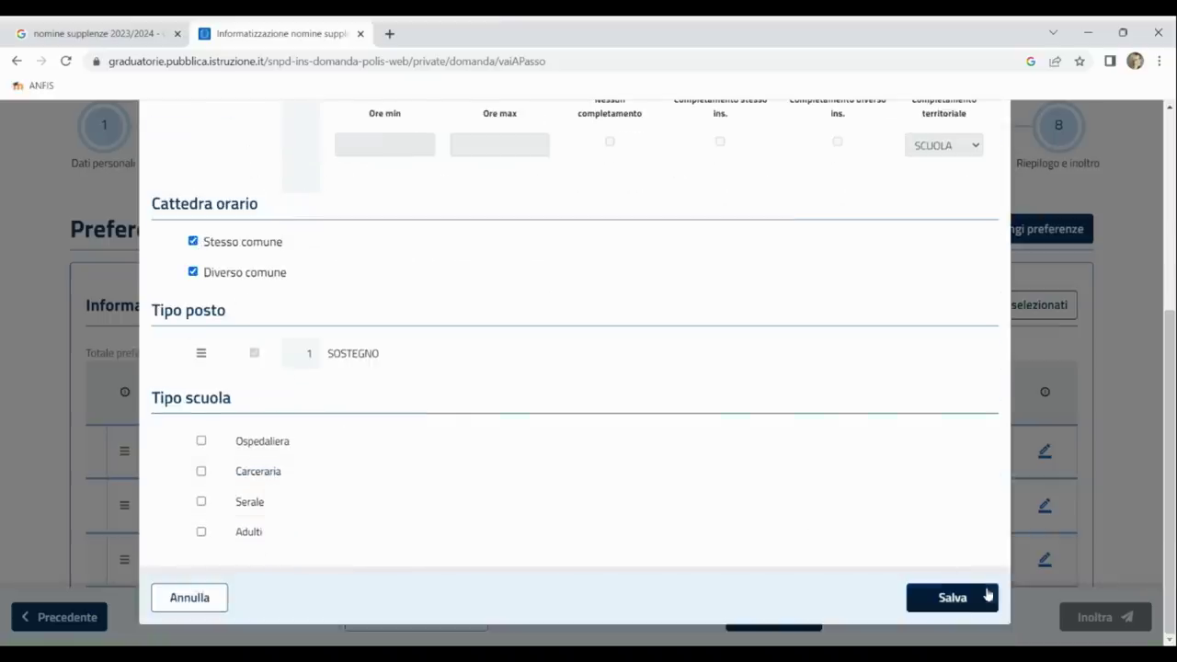
click(953, 597)
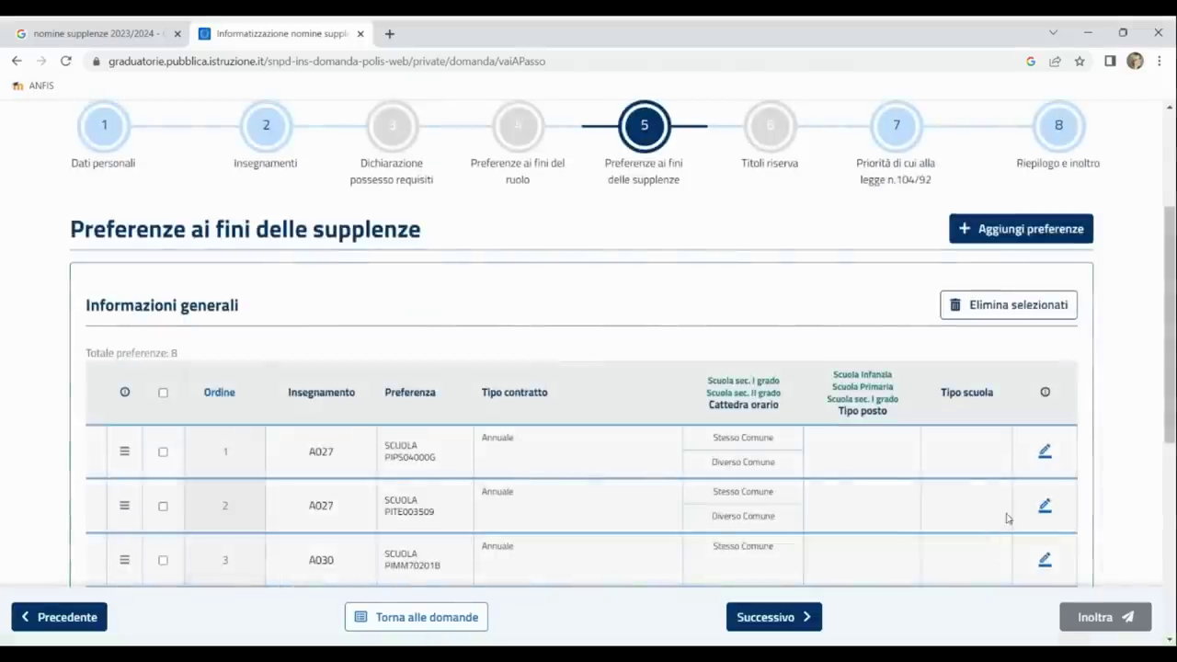
Step: Go to the Priorità di cui alla legge n.104/92 section, leave every declaration unselected and continue to the Riepilogo
scroll(1005, 518, down, 5)
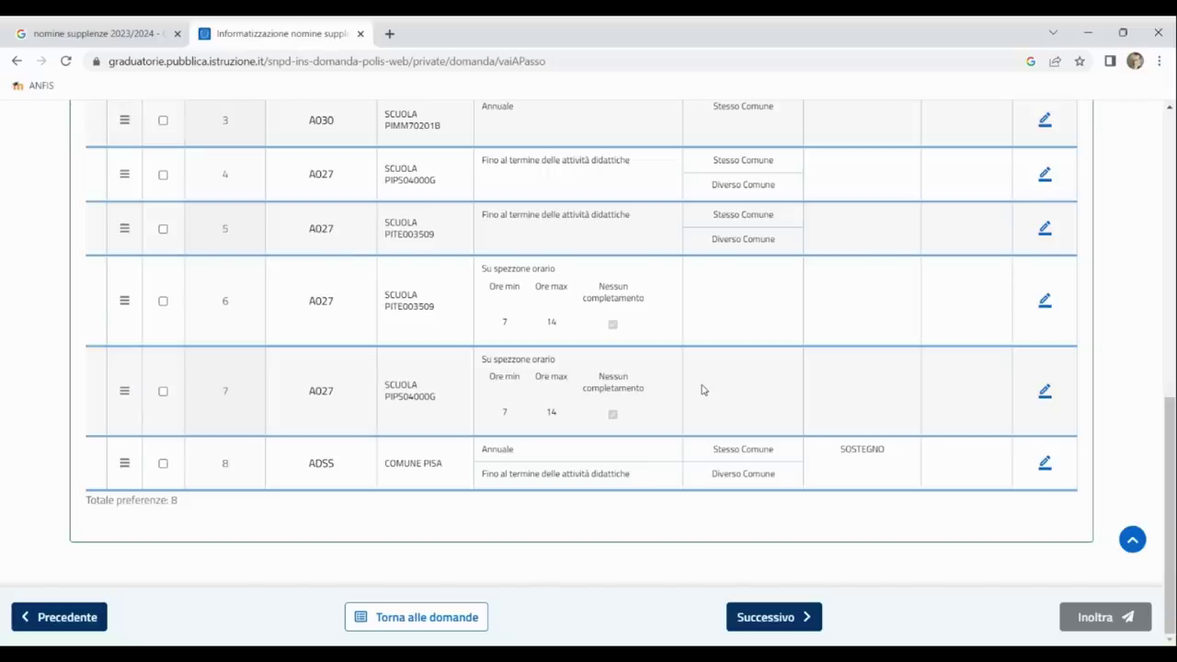
scroll(716, 394, up, 10)
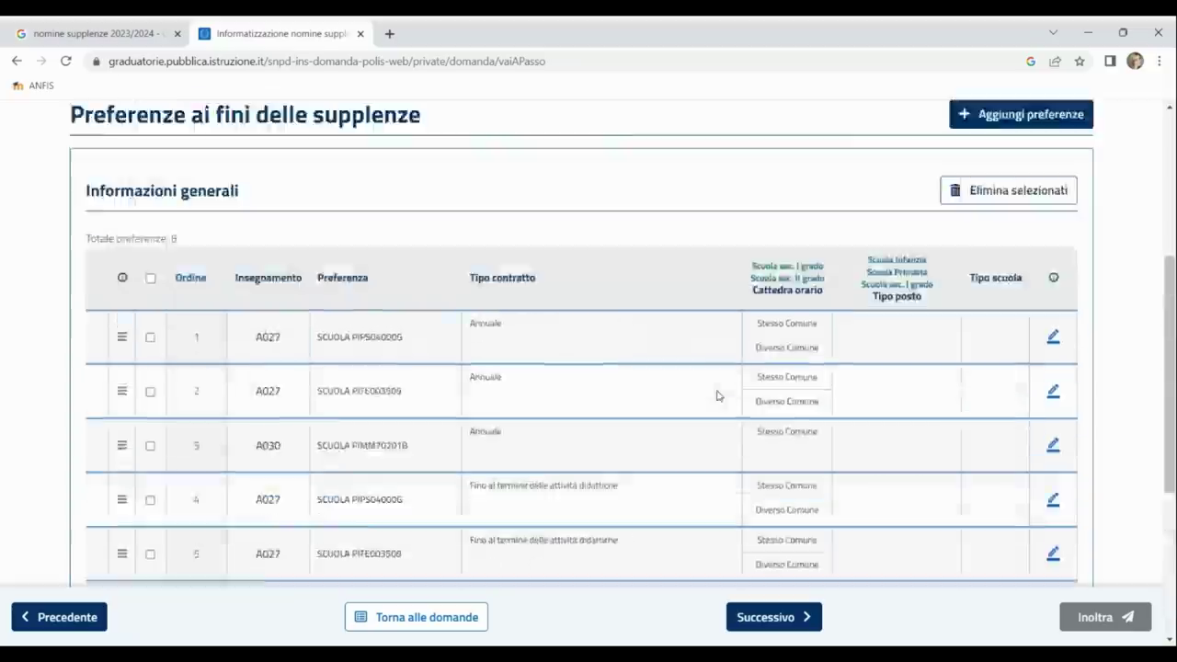
mouse_move(773, 389)
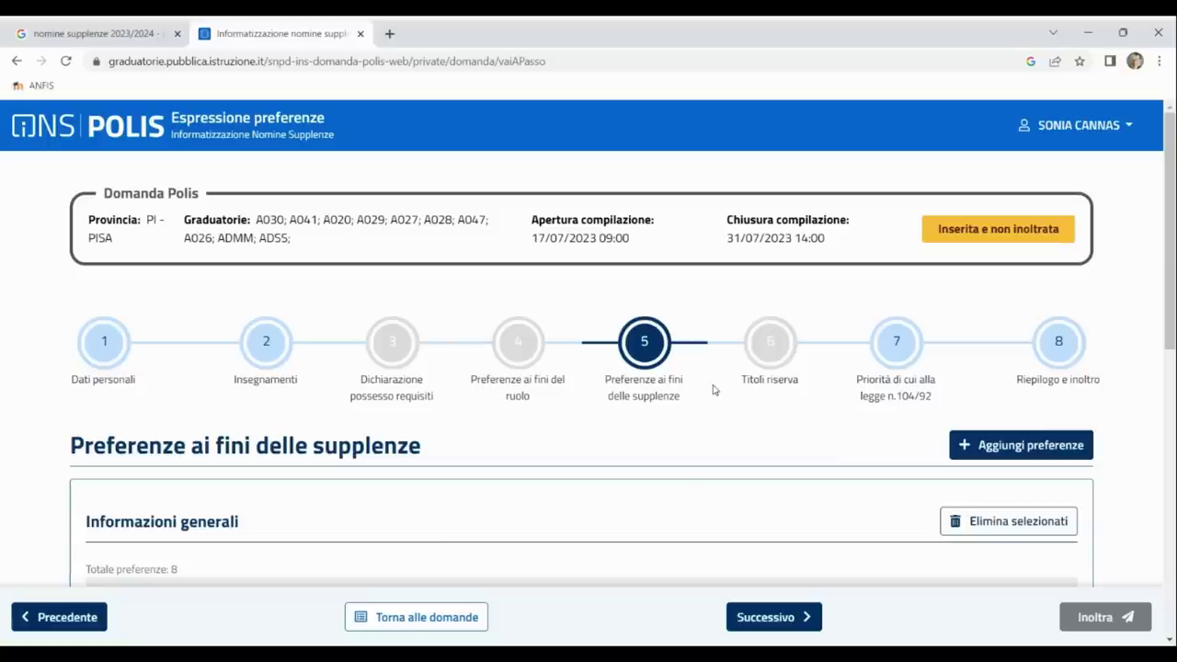
click(899, 341)
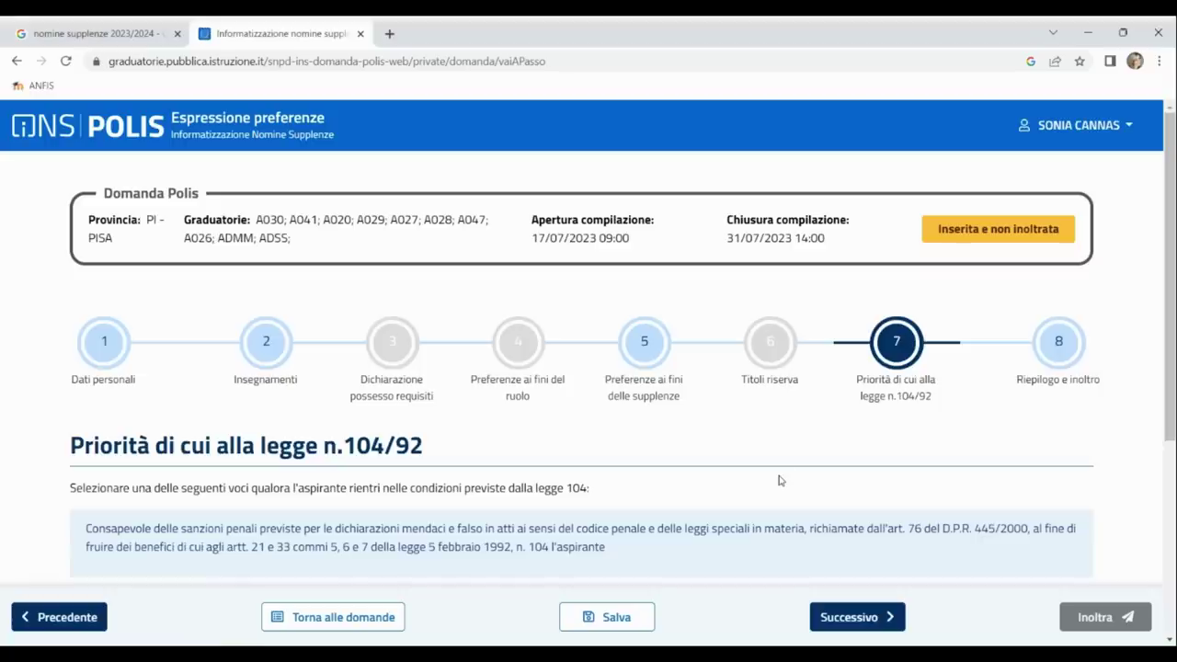
scroll(780, 479, down, 4)
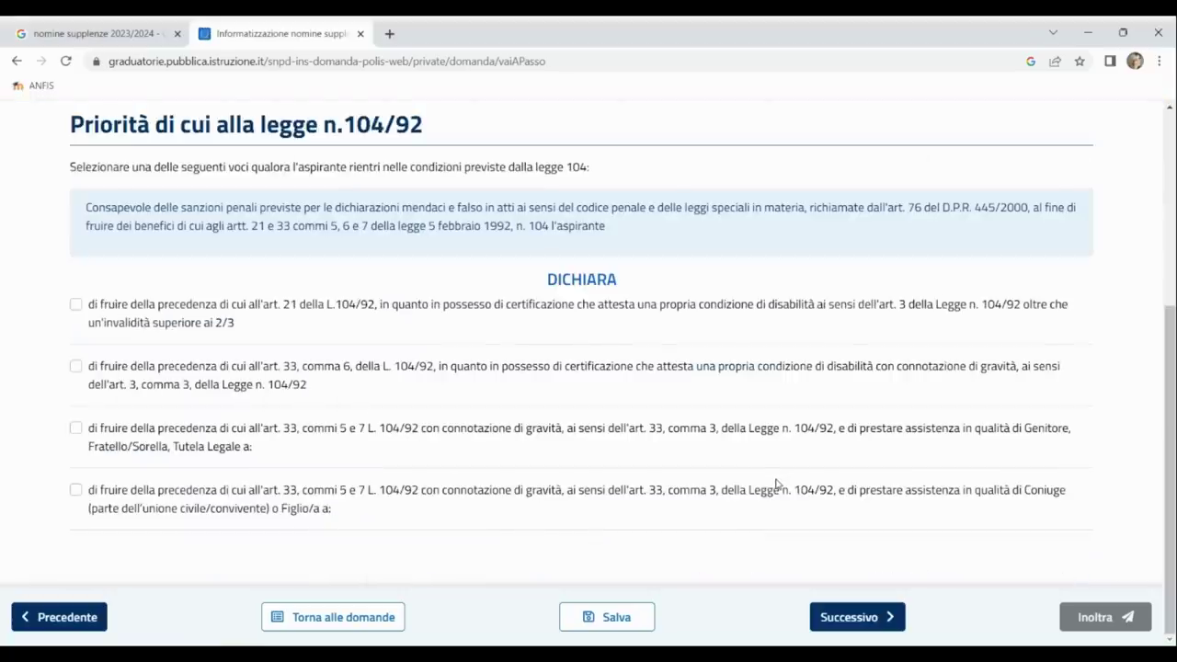
click(869, 622)
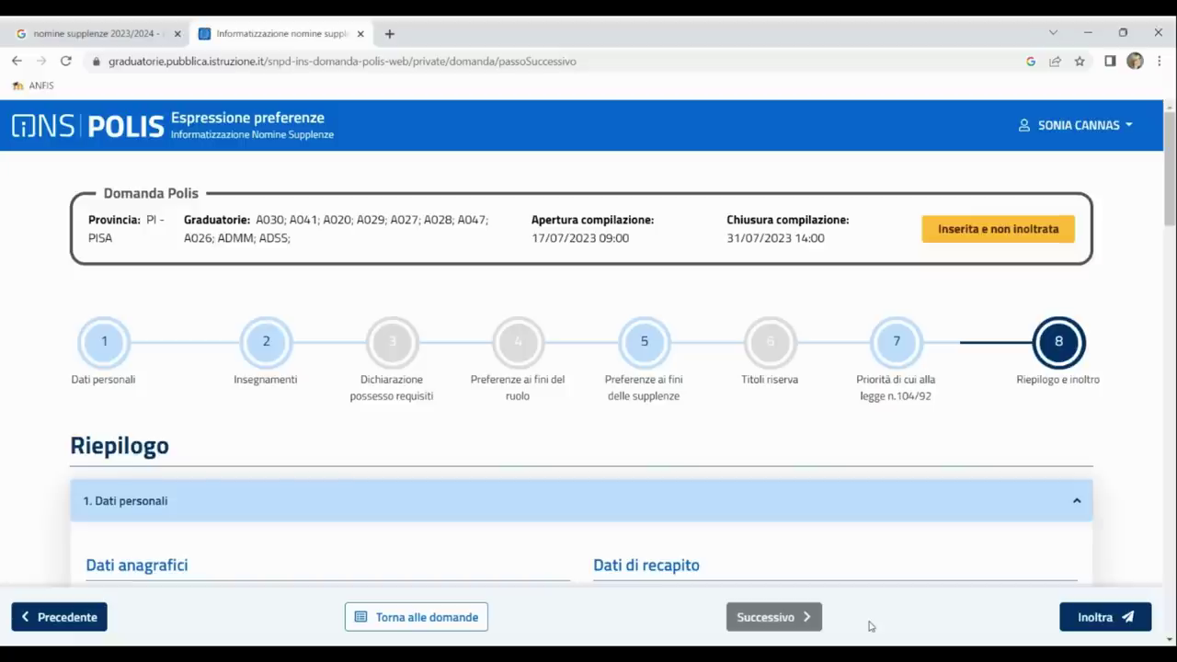